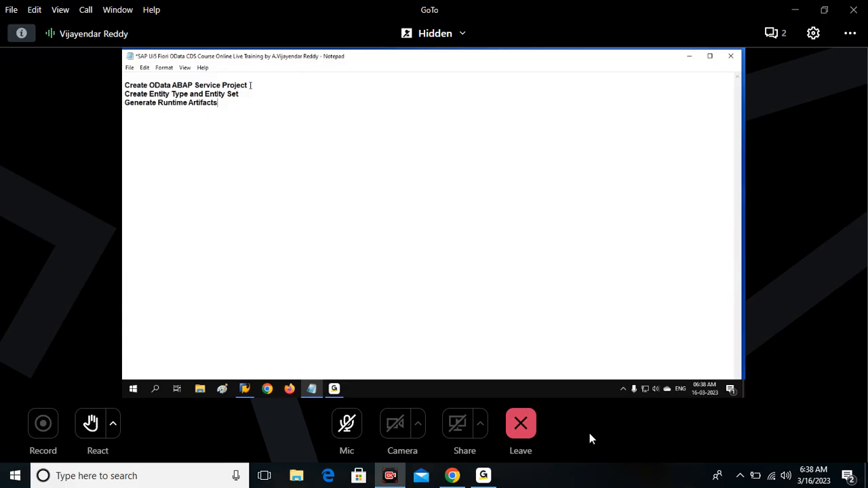
Set up a new Gateway Service Builder project named Z10AMODATAPROJECT with the description "OData Project".
key("Return")
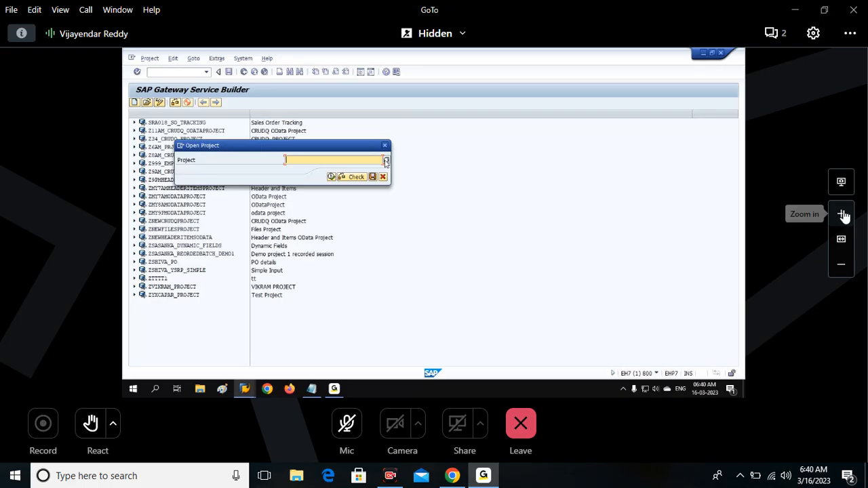
left_click(844, 215)
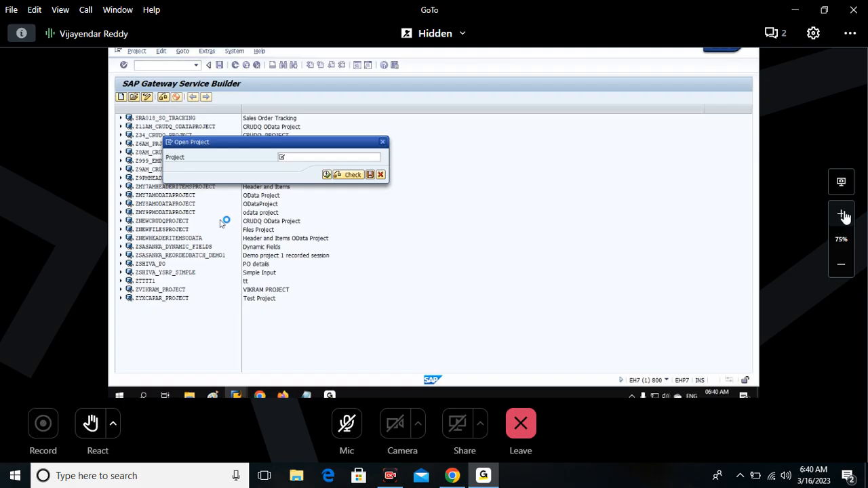
left_click(844, 216)
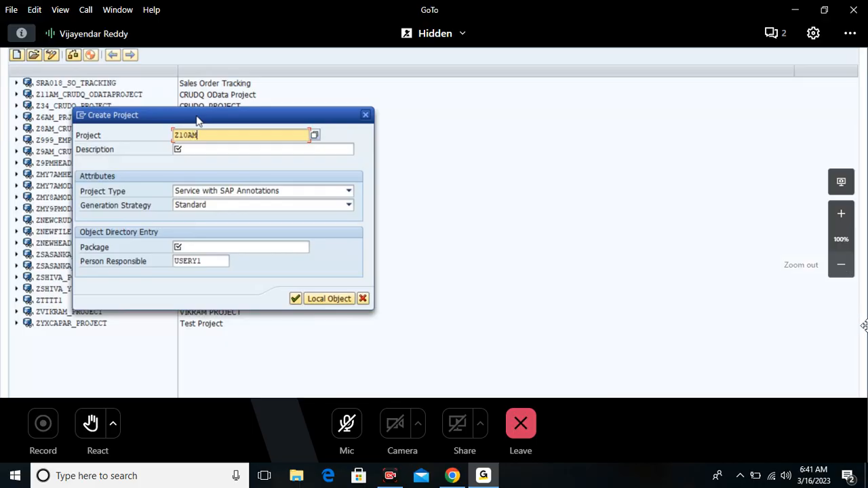
left_click(841, 264)
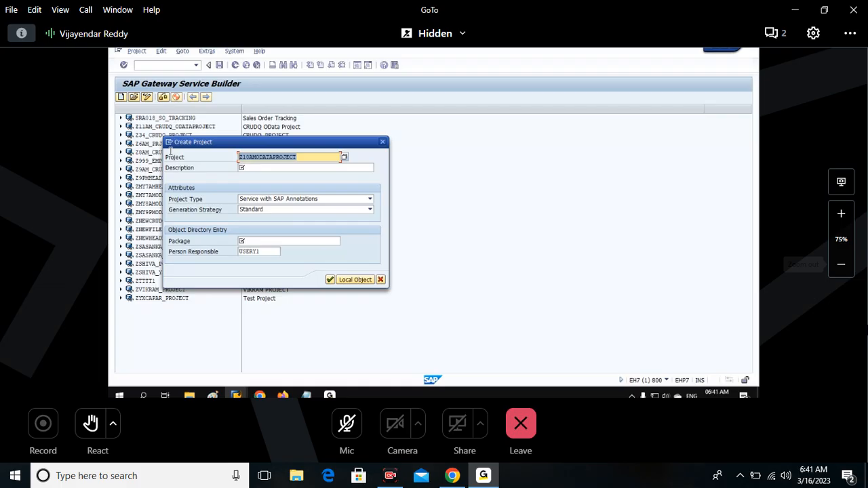
left_click(297, 166)
type("OData Project")
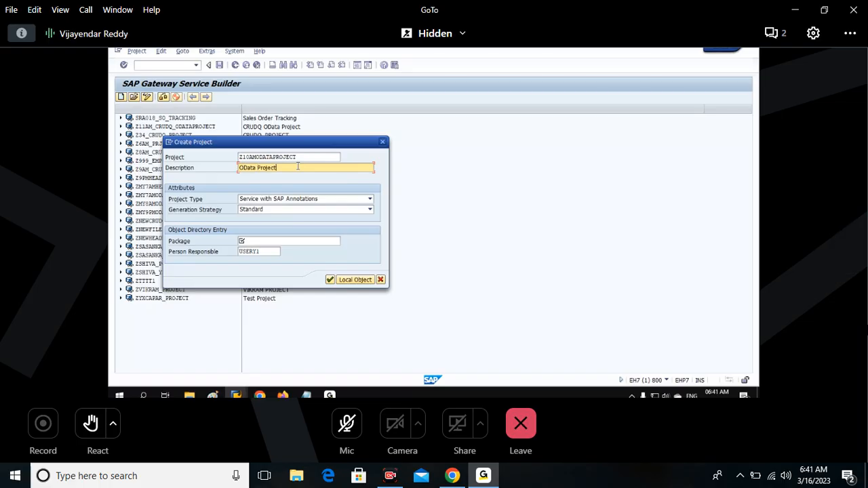
Create the project as a local object, keeping its name, description and attributes.
left_click(292, 242)
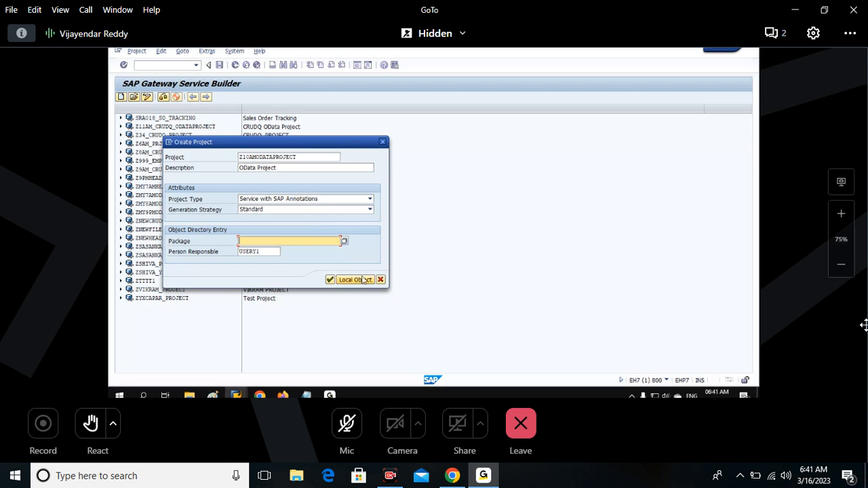
left_click(363, 280)
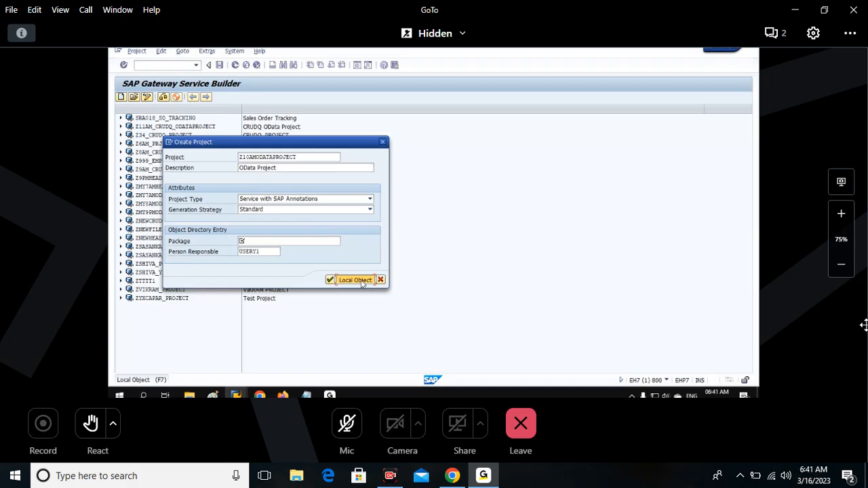
left_click(318, 158)
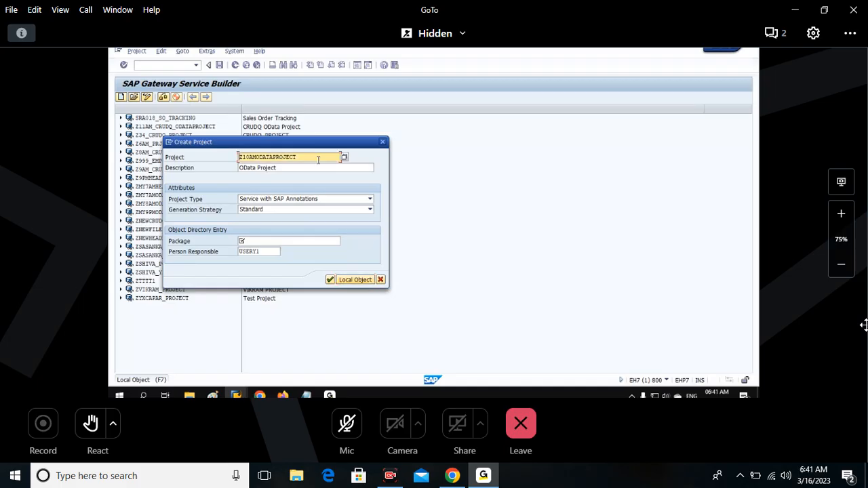
key("Tab")
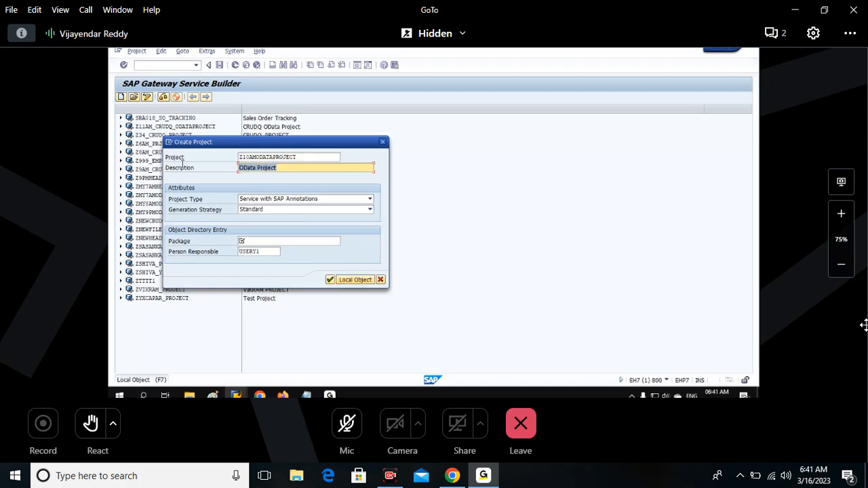
left_click(359, 280)
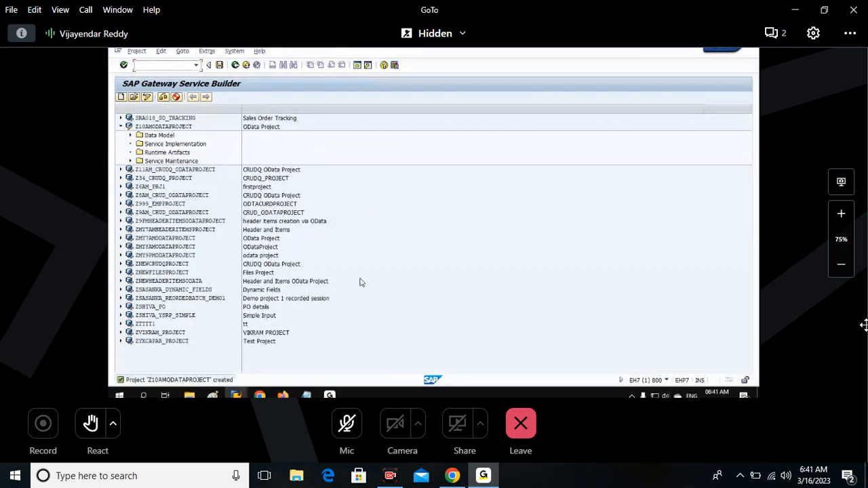
Examine the new project's Data Model, Service Implementation, Runtime Artifacts and Service Maintenance folders, and save the project.
left_click(169, 136)
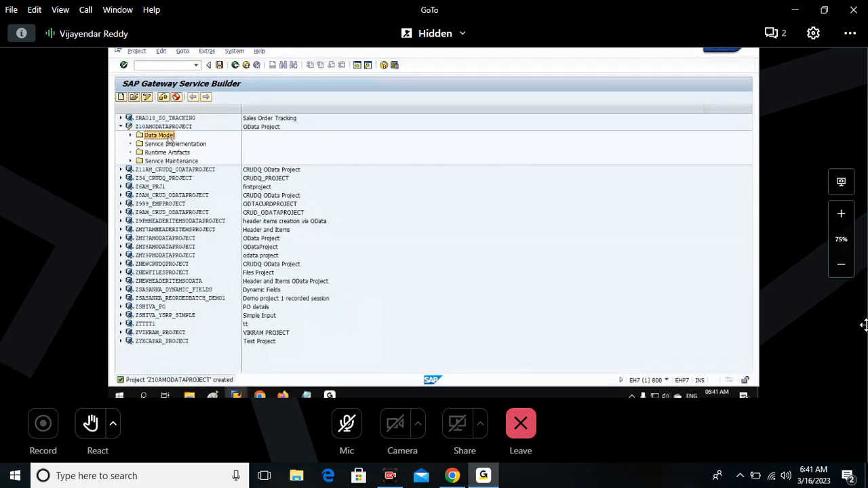
left_click(168, 145)
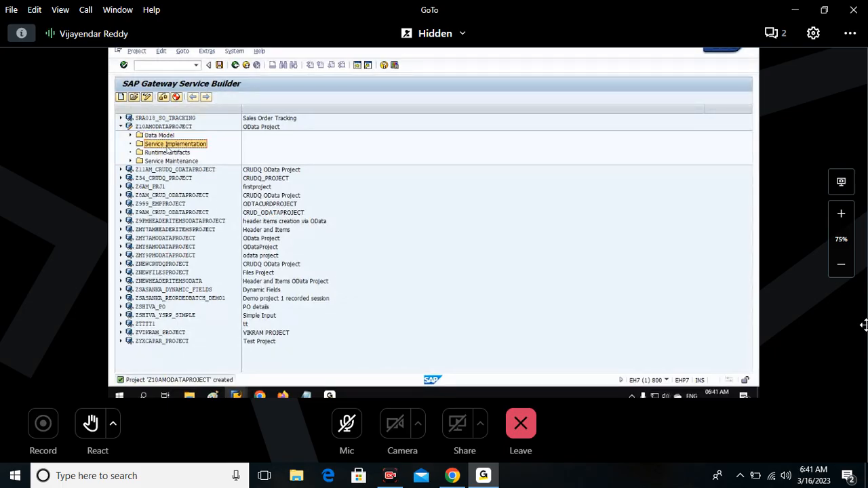
key("Up")
left_click(166, 145)
left_click(170, 161)
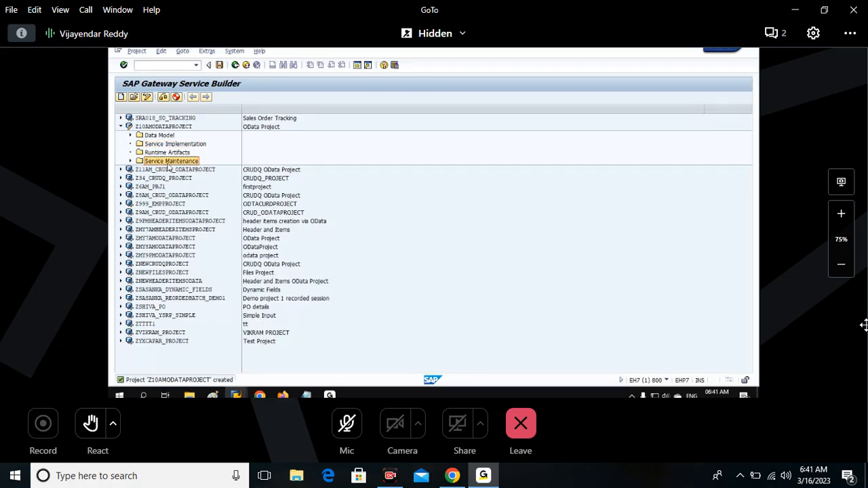
left_click(169, 145)
left_click(165, 127)
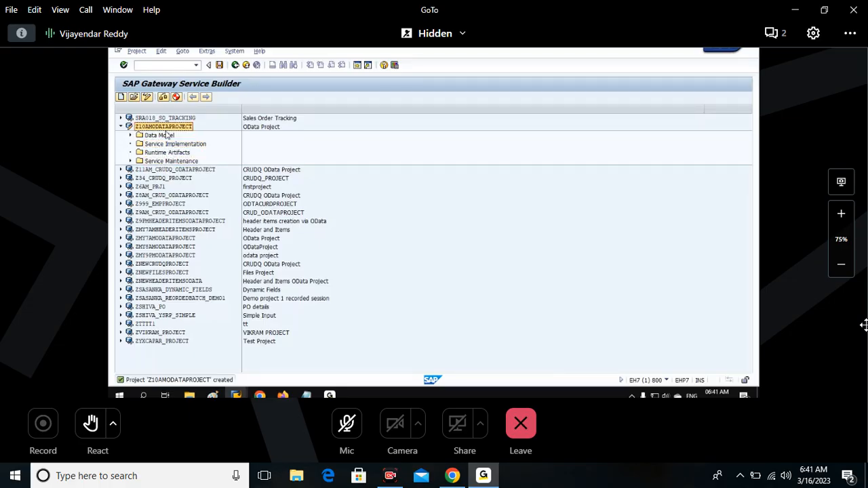
left_click(166, 137)
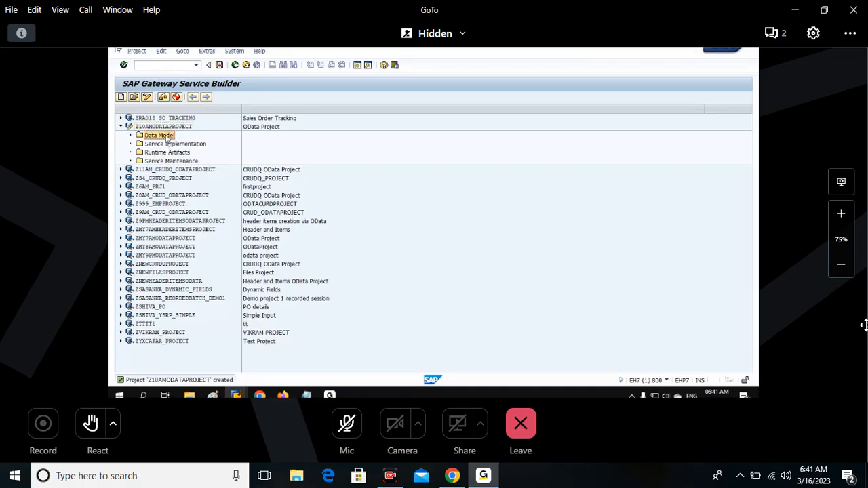
left_click(169, 153)
left_click(168, 137)
left_click(220, 65)
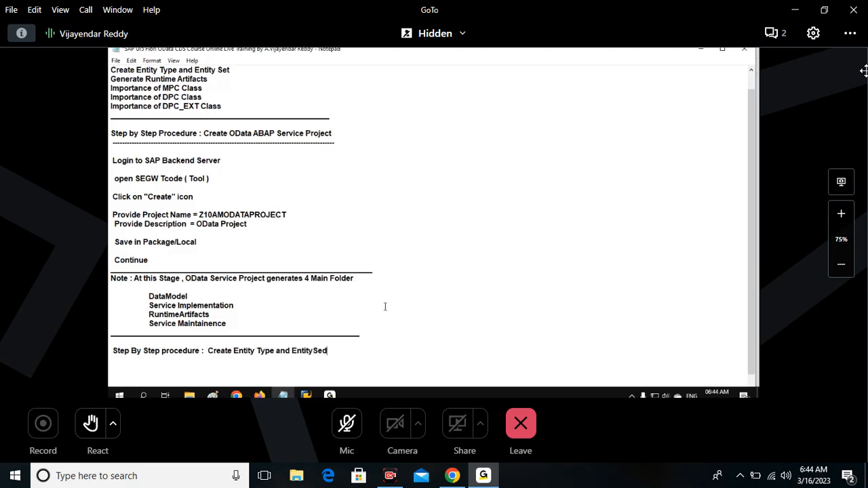
In the Notepad notes, underline the heading "Step By Step procedure : Create Entity Type and EntitySet" with dashes and add blank lines below.
type("---------------------------------------------------------------------------------------------")
key("Return")
key("Return")
key("Return")
key("Return")
key("Return")
key("Return")
key("Return")
key("Return")
key("Return")
key("Return")
key("Return")
key("Return")
key("Return")
key("Return")
key("Return")
key("Return")
key("Return")
key("Return")
key("Return")
key("Return")
key("Return")
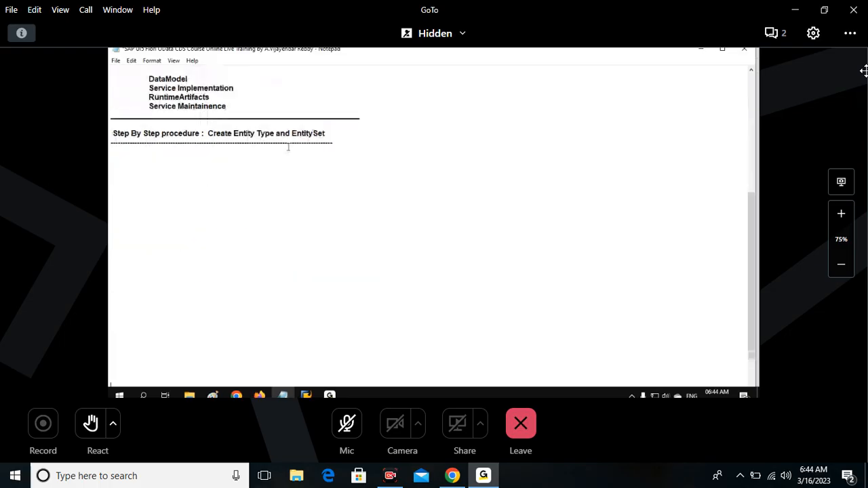
key("Return")
key("Return")
key("Return")
key("Return")
key("Return")
left_click(347, 100)
key("Return")
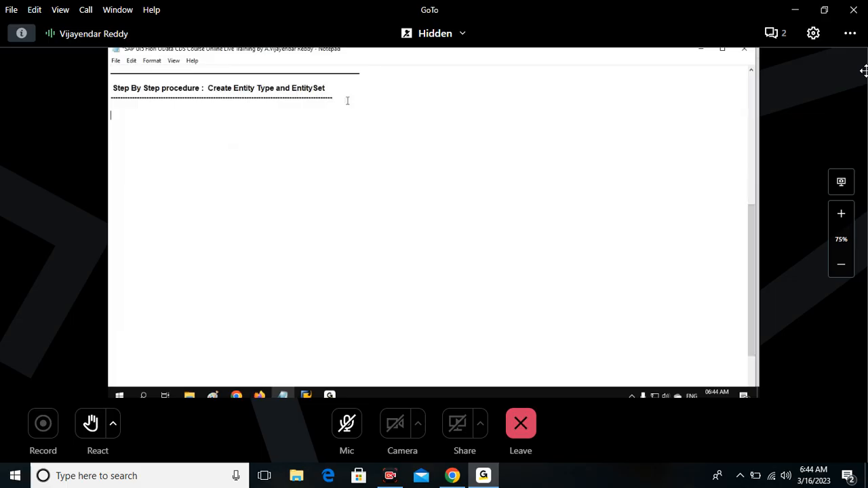
Write the definition "Entity Type = Collection of Fields with DataType and Length" below the dashed line.
type("E")
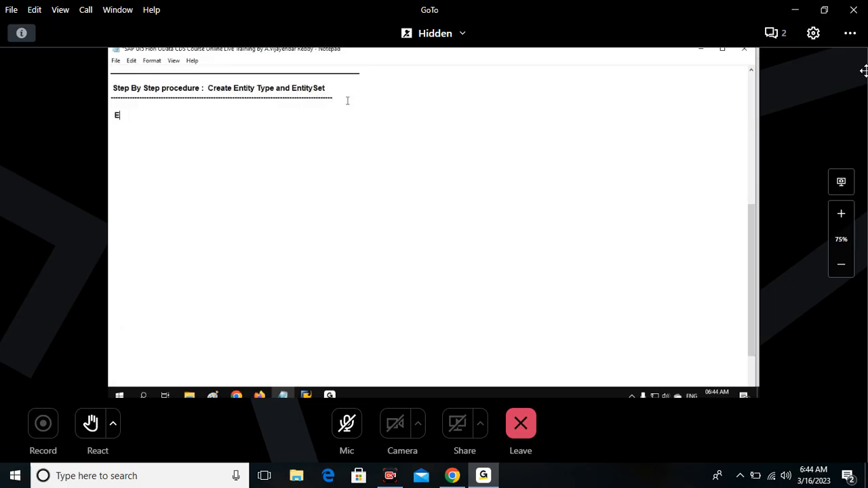
type("ntity Type :")
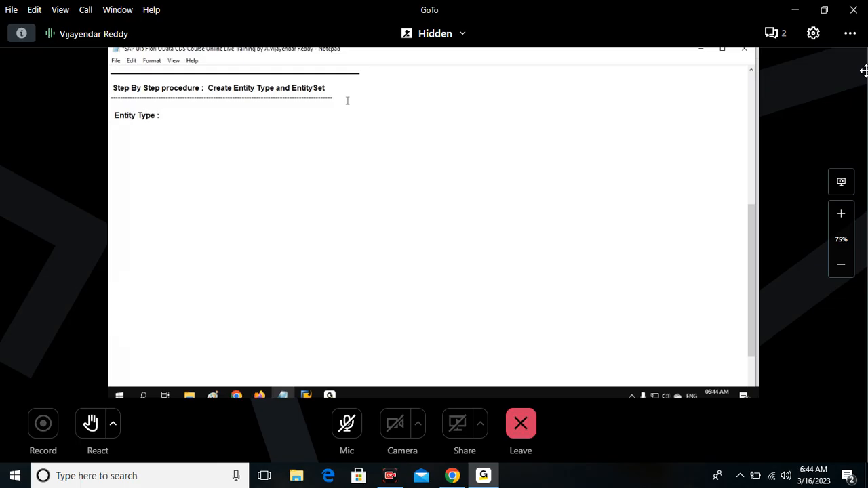
key("BackSpace")
key("BackSpace")
type("= Collection")
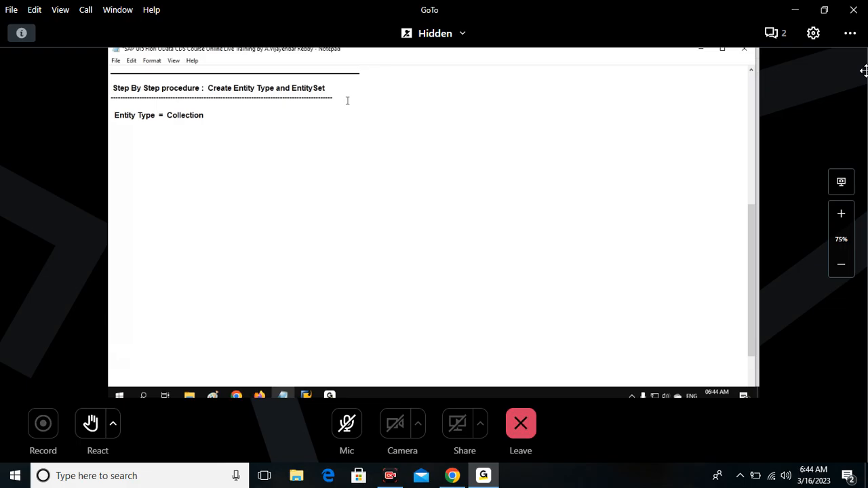
type(" of Fields with DataType and Lenght")
key("BackSpace")
key("BackSpace")
type("th")
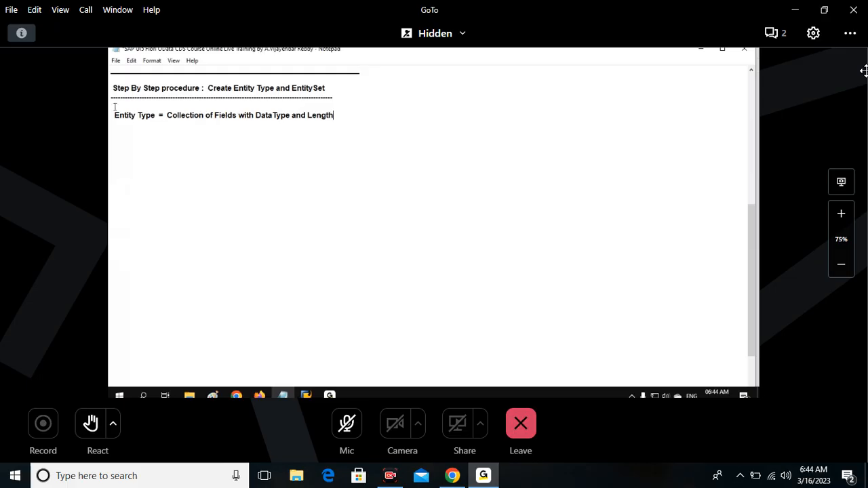
Add the definition "EntitySet = Collection of Records at Runtime" below, aligned with the Entity Type line.
left_click_drag(113, 115, 157, 116)
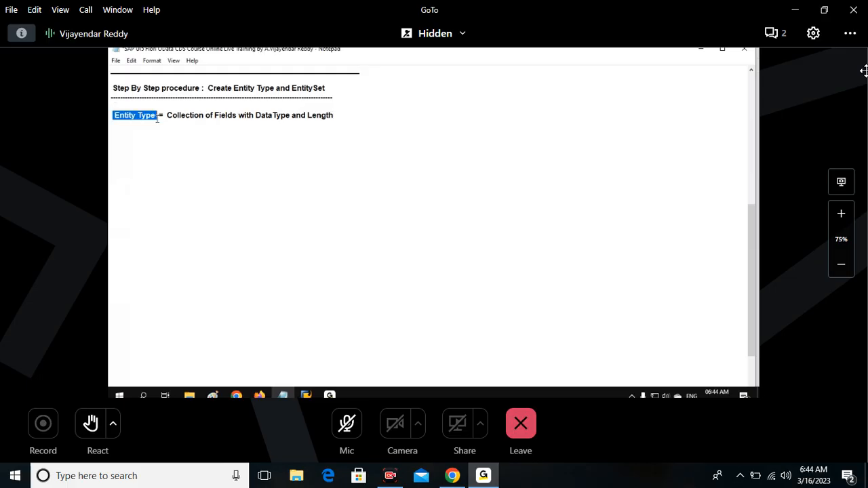
left_click_drag(167, 115, 358, 114)
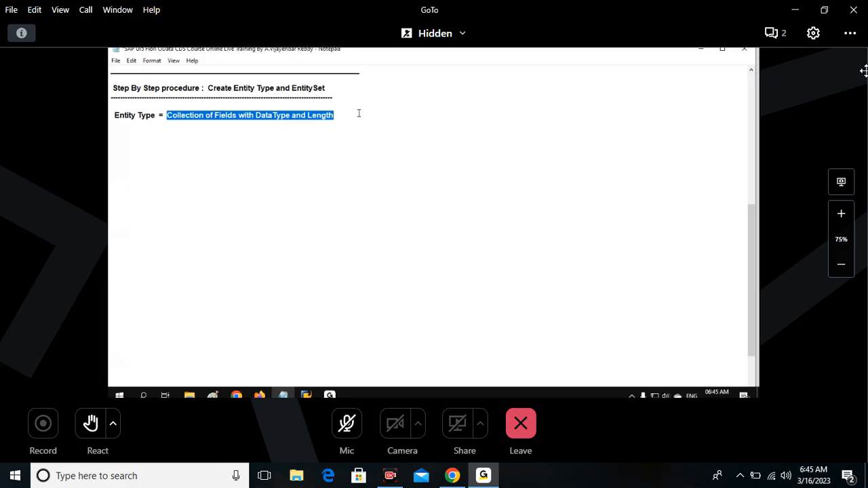
key("Down")
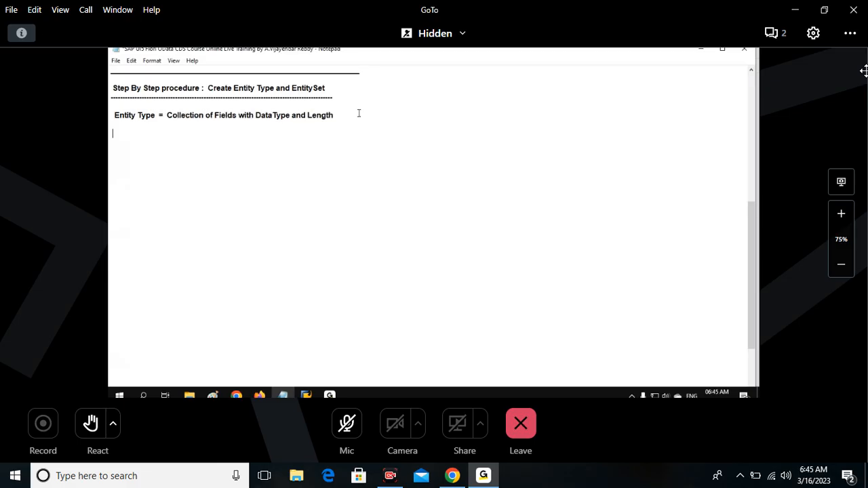
type("EntitySet")
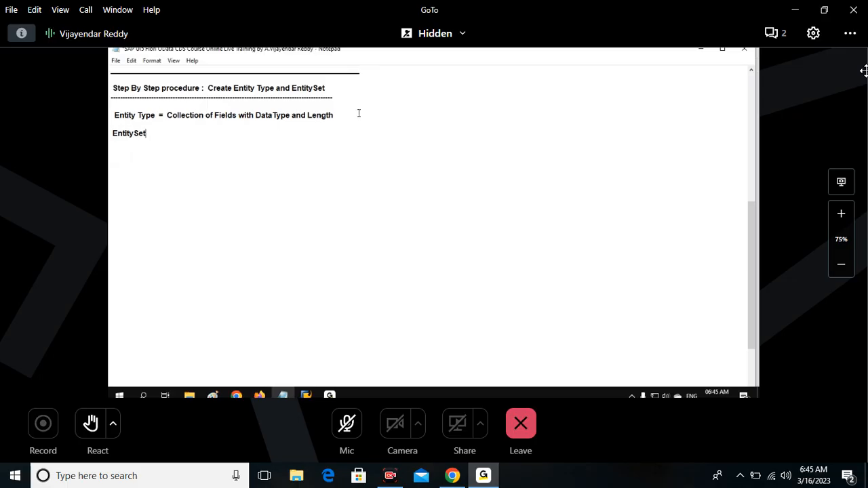
type("      = Collection of Records at R")
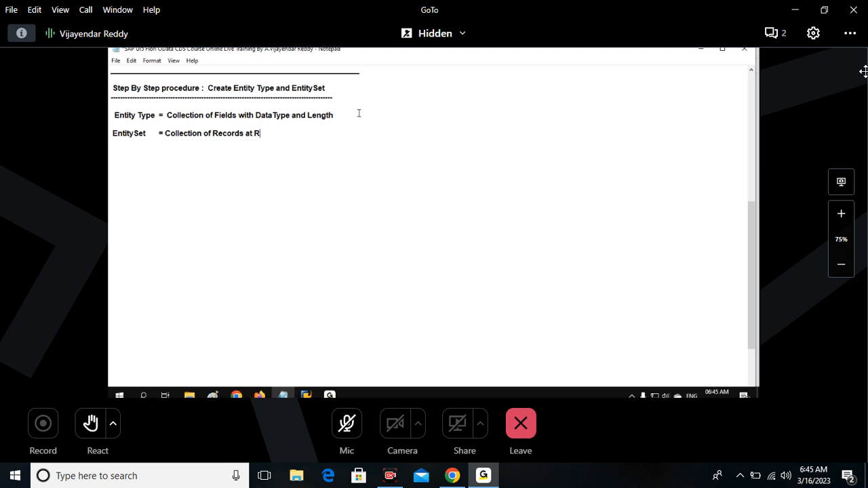
type("untime")
left_click(168, 130)
left_click(117, 133)
left_click_drag(120, 134, 149, 134)
Begin the Entity Type definition with "Maintain" and the EntitySet definition with "Hold", removing the stray character before it.
left_click(170, 113)
type("Ma")
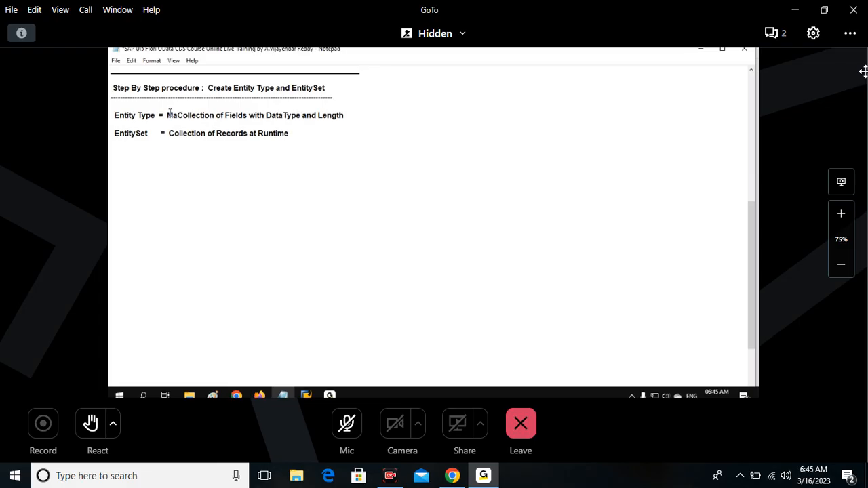
type("intain")
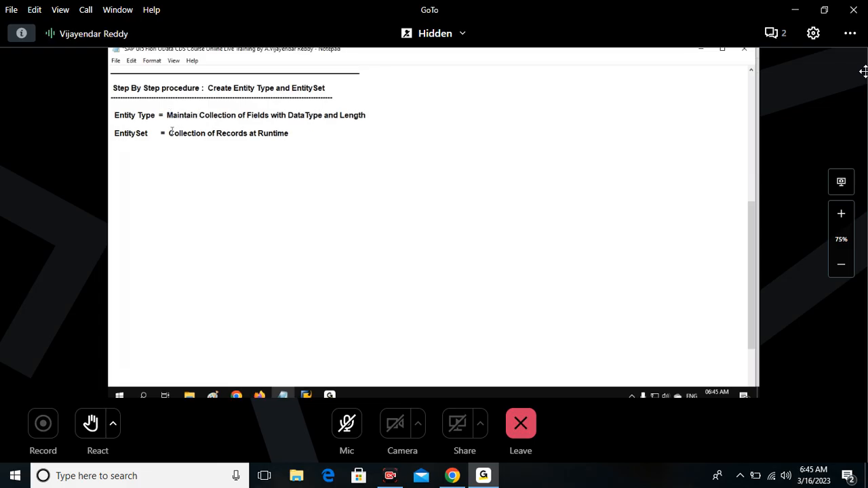
left_click(168, 133)
type("h")
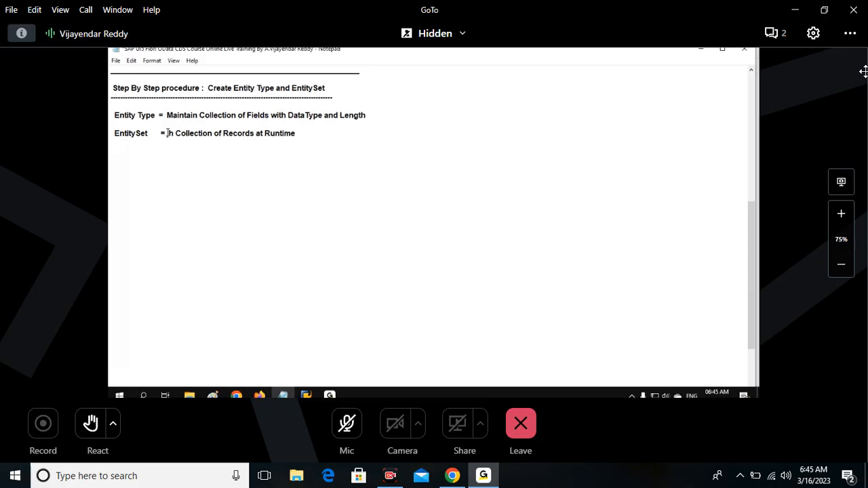
key("BackSpace")
key("BackSpace")
type("Hol")
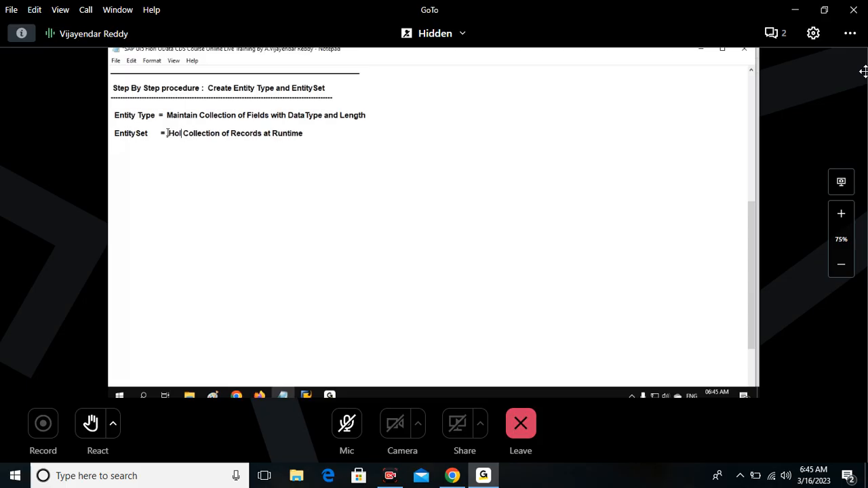
type("d")
left_click_drag(309, 134, 173, 126)
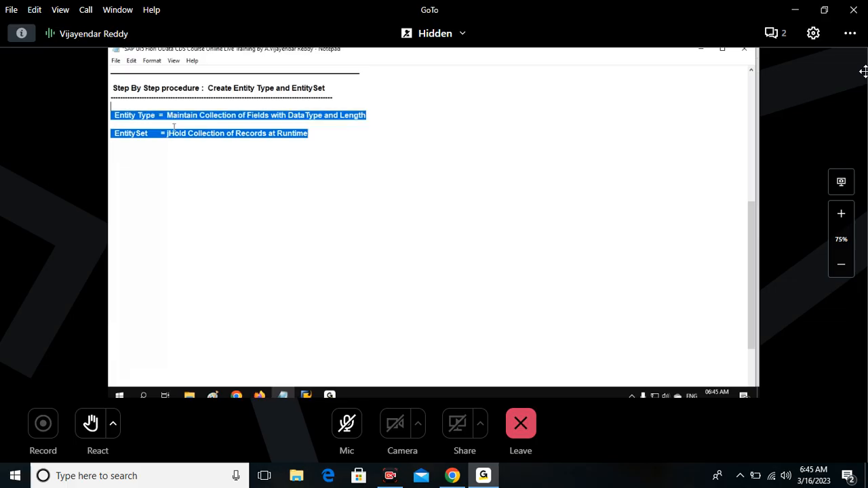
left_click(168, 133)
key("Delete")
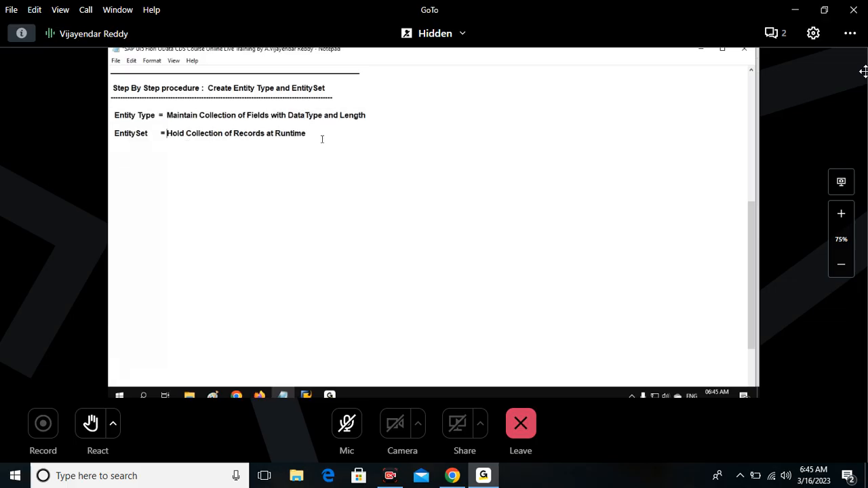
Move the Entity Type and EntitySet definitions above the separator line that precedes the "Step By Step procedure" heading.
left_click_drag(322, 139, 109, 114)
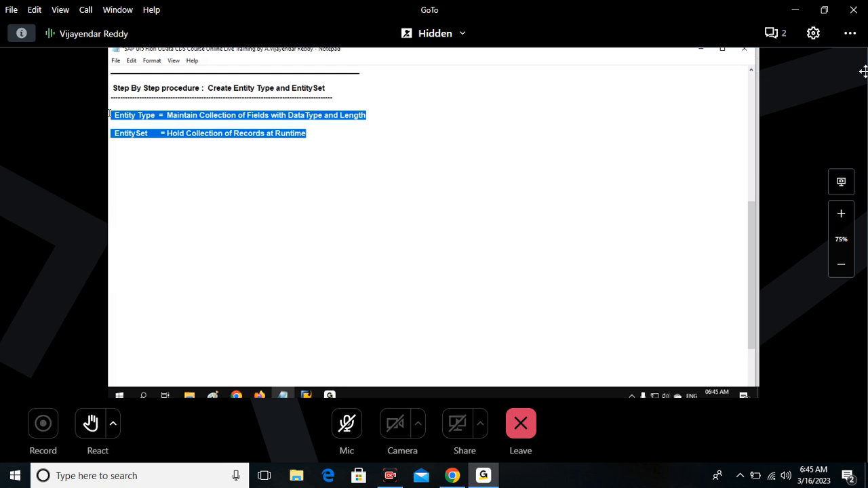
mouse_move(117, 115)
left_mouse_down()
mouse_move(142, 113)
mouse_move(108, 107)
left_mouse_up()
key("ctrl+c")
key("Delete")
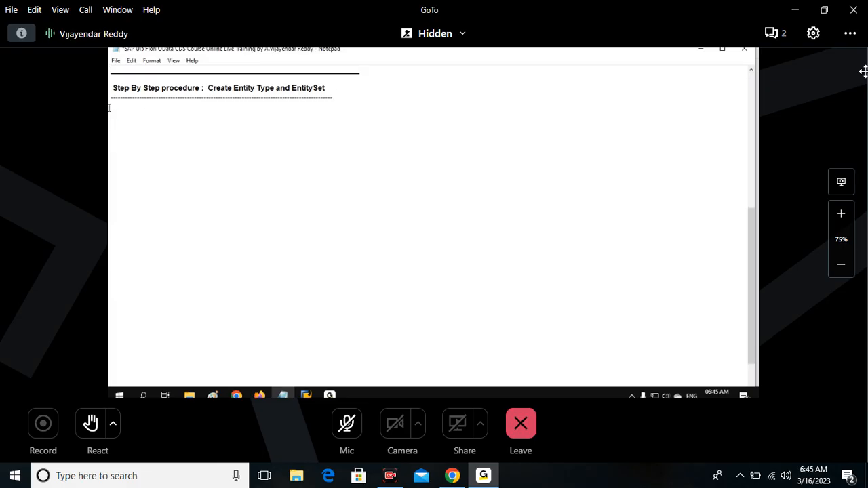
scroll(108, 108, "up", 1)
key("Return")
key("Up")
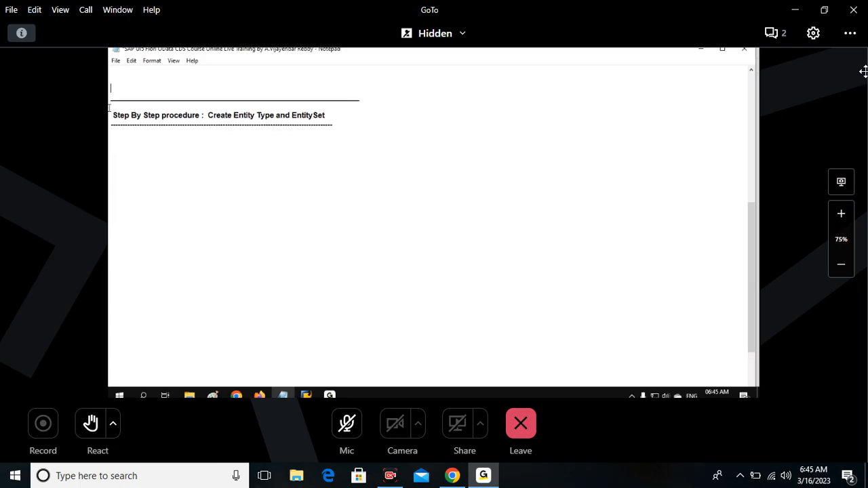
key("ctrl+v")
key("BackSpace")
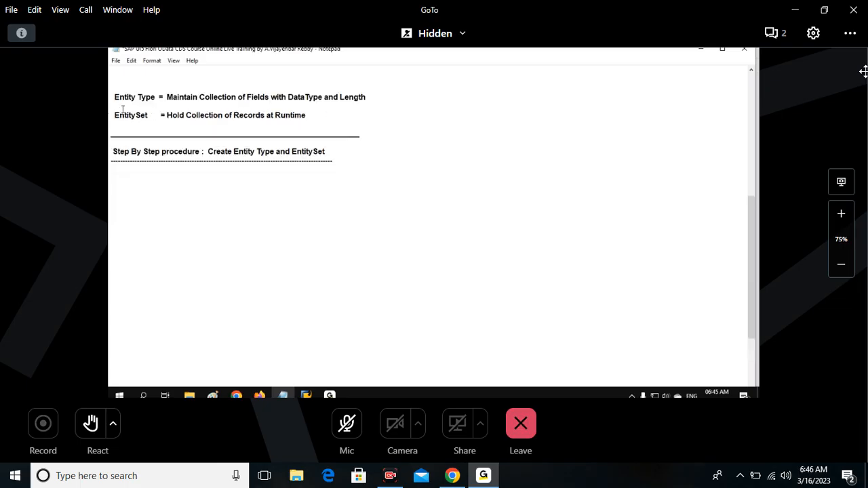
Add a "Note :" line above the Entity Type definition, followed by a blank line.
scroll(125, 122, "up", 2)
type("Note")
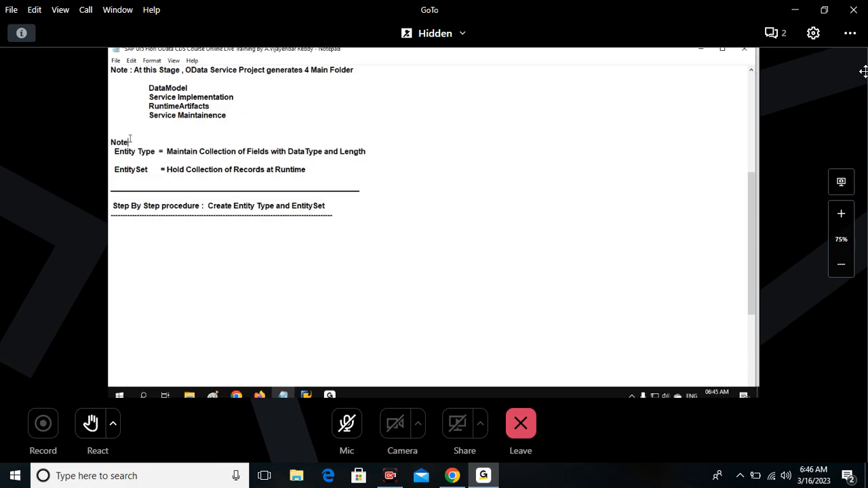
type(" :")
key("Return")
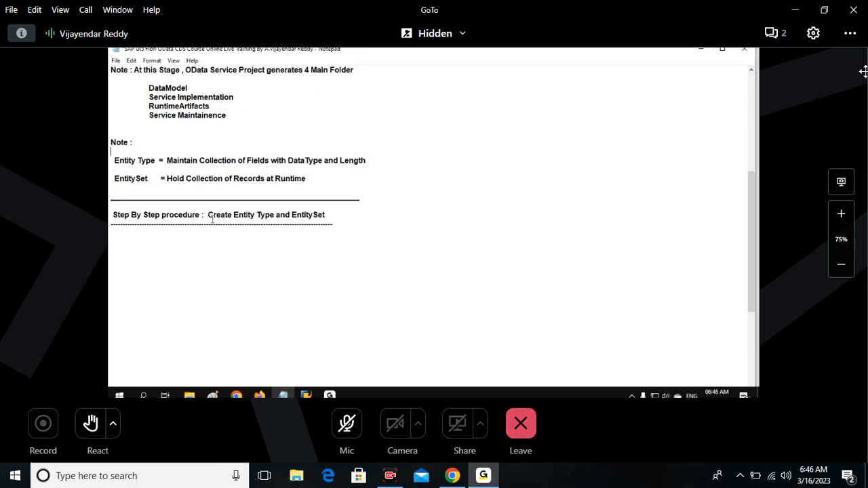
Switch to SAP Gateway Service Builder and bring up the DDIC Structure import option for the project's Data Model.
left_click_drag(207, 215, 340, 218)
left_click(343, 236)
left_click(305, 395)
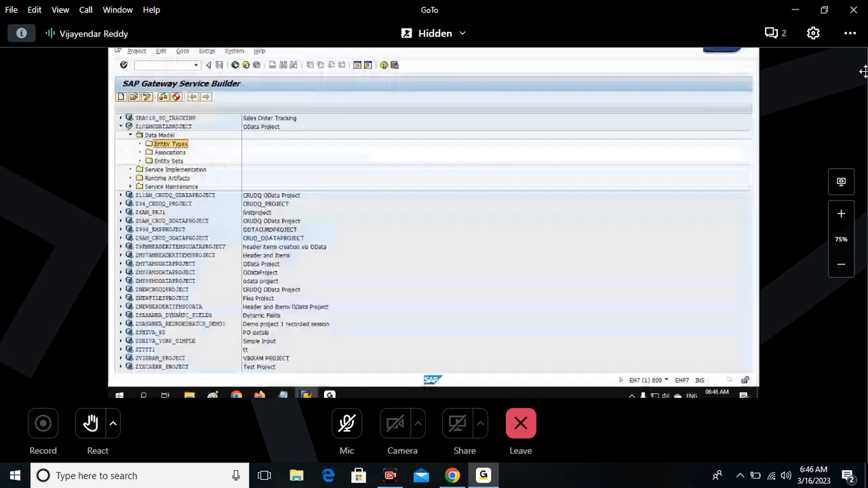
left_click(169, 135)
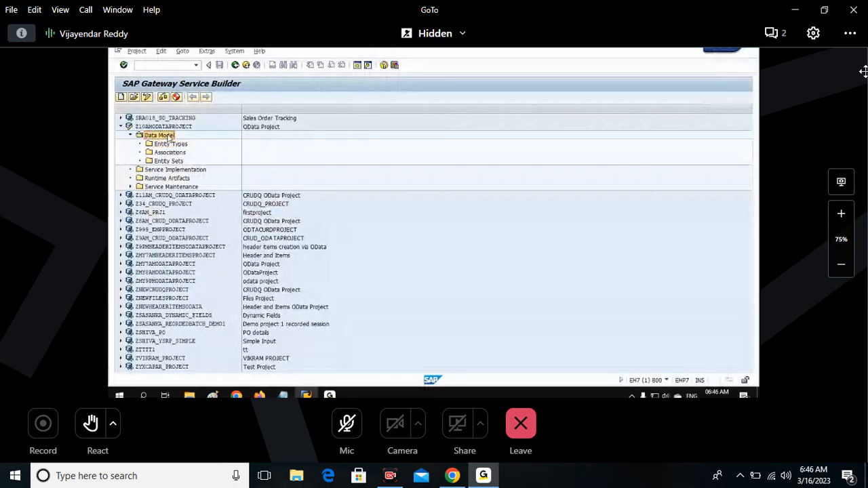
right_click(173, 138)
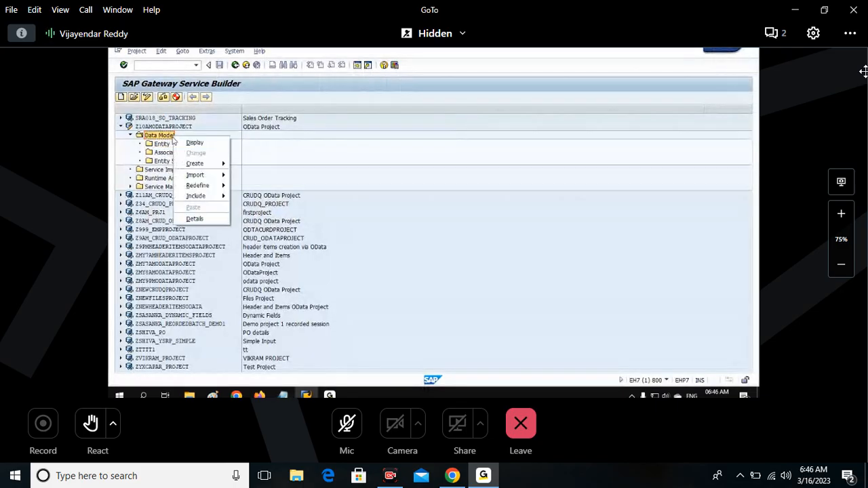
mouse_move(185, 176)
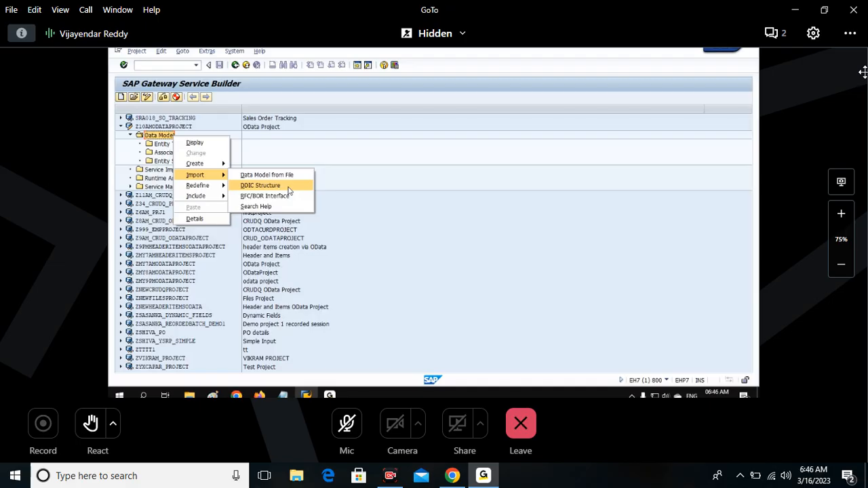
left_click(289, 190)
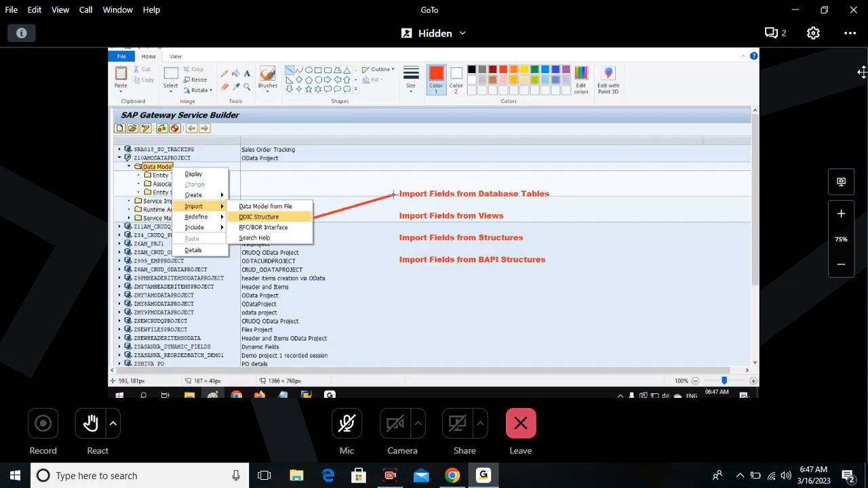
On the Paint screenshot, connect DDIC Structure to the remaining import source labels with red lines and frame DDIC Structure with a rectangle.
left_click_drag(314, 219, 396, 241)
left_click_drag(313, 219, 393, 262)
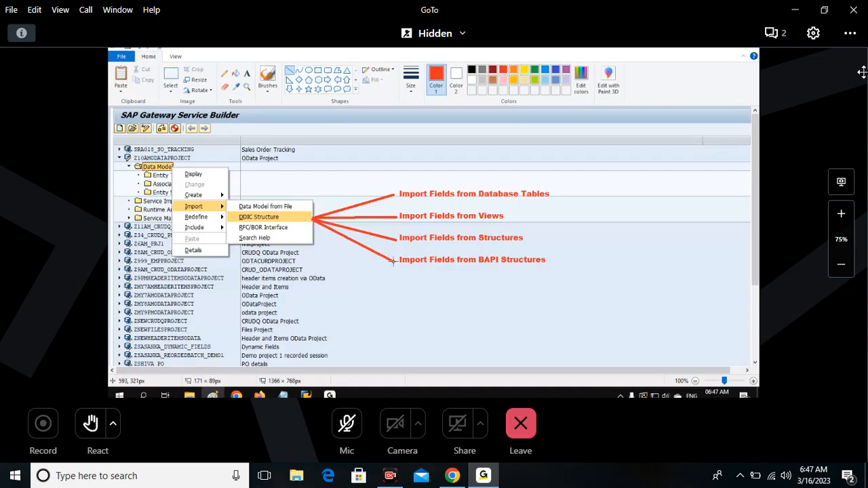
left_click(318, 70)
left_click_drag(233, 210, 300, 223)
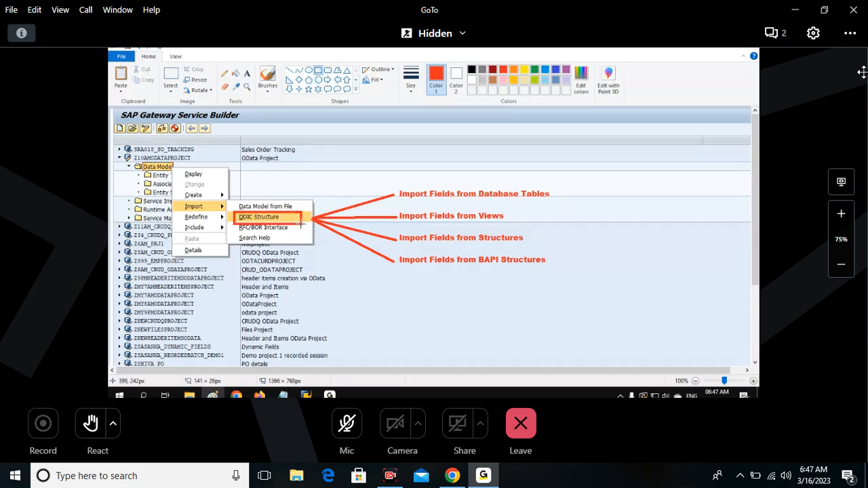
Frame Data Model, Import and the list of four import sources with red rectangles.
left_click(138, 161)
mouse_move(132, 162)
left_mouse_down()
mouse_move(176, 173)
mouse_move(211, 210)
left_mouse_up()
left_click(336, 254)
left_click_drag(182, 201, 217, 213)
mouse_move(383, 177)
left_mouse_down()
mouse_move(576, 296)
mouse_move(569, 283)
left_mouse_up()
left_click(640, 259)
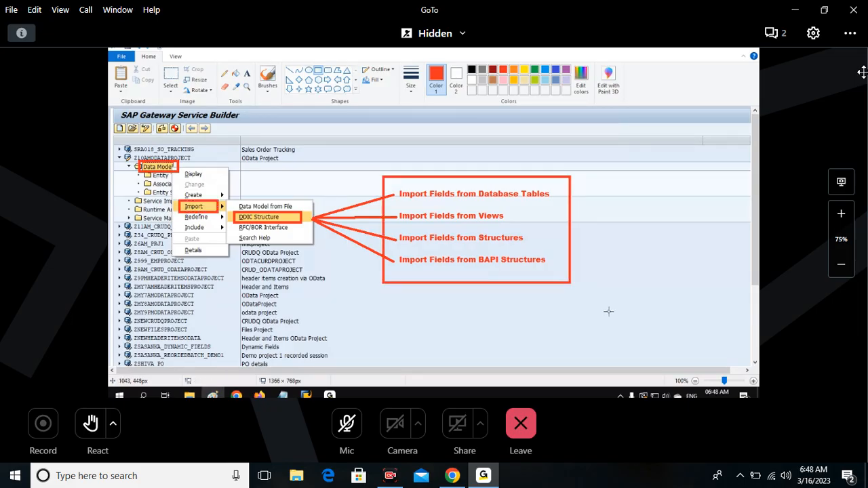
left_click(309, 71)
left_click_drag(476, 177, 560, 211)
left_click_drag(477, 178, 477, 177)
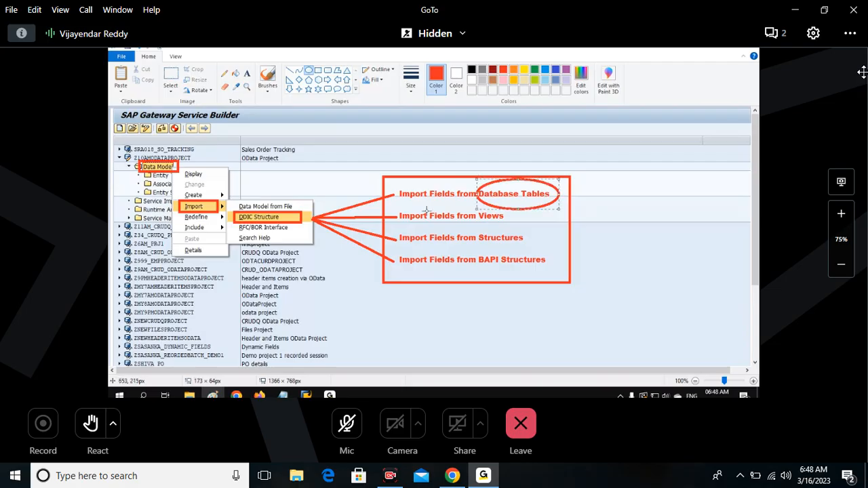
left_click_drag(518, 179, 521, 188)
left_click_drag(479, 209, 530, 226)
left_click_drag(529, 246, 476, 230)
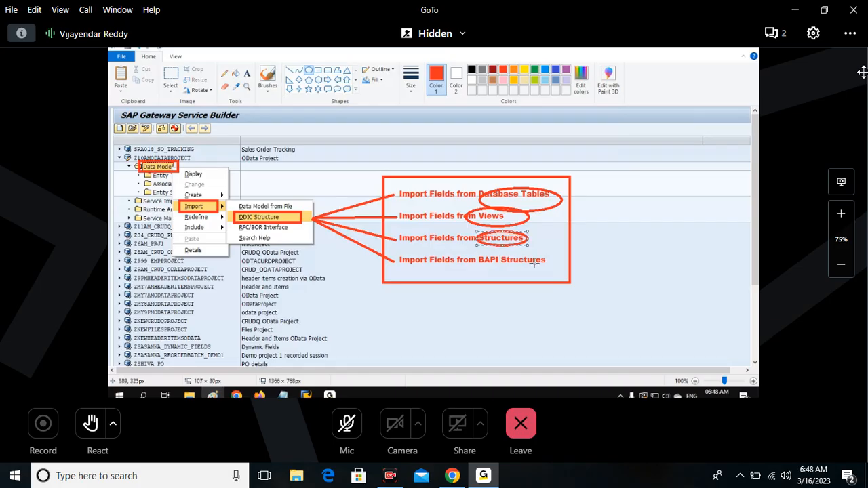
key("ctrl+z")
key("ctrl+z")
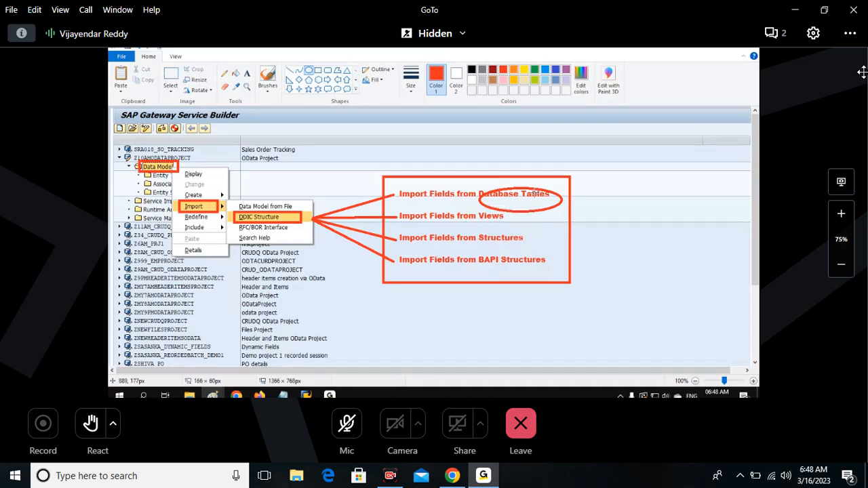
key("ctrl+z")
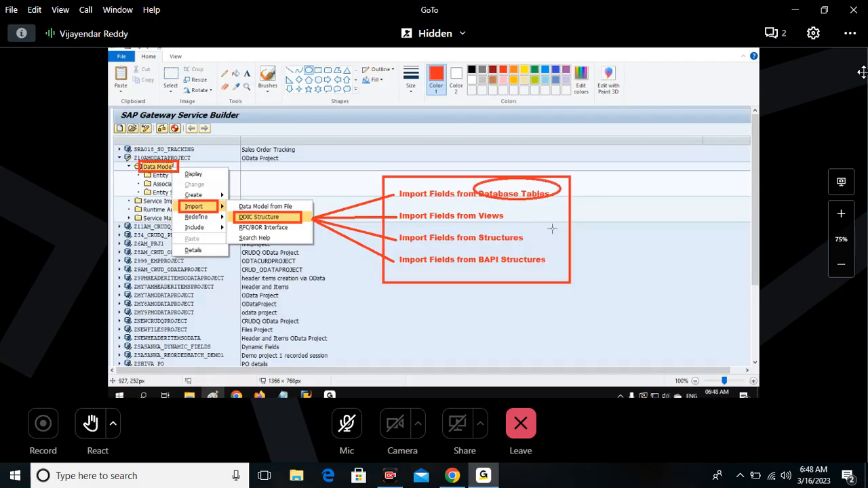
key("ctrl+z")
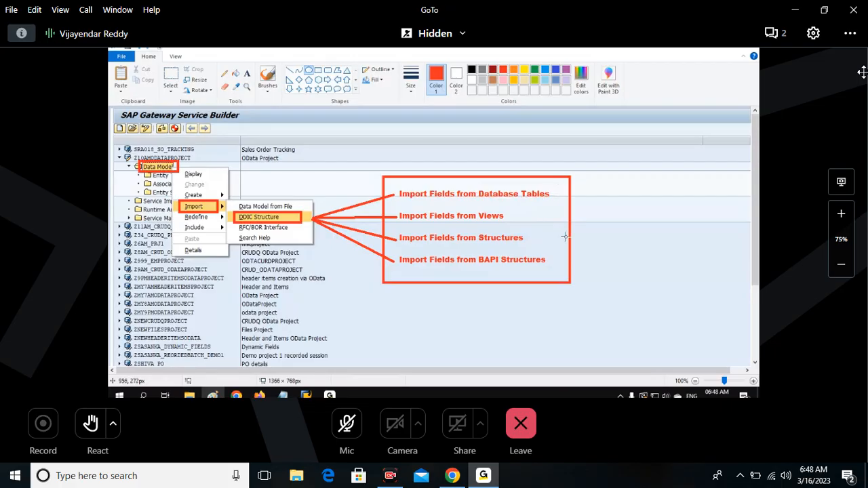
Close the annotated Paint image, saving it to the Desktop as PNG under the name "DDIC structure options".
left_click(748, 48)
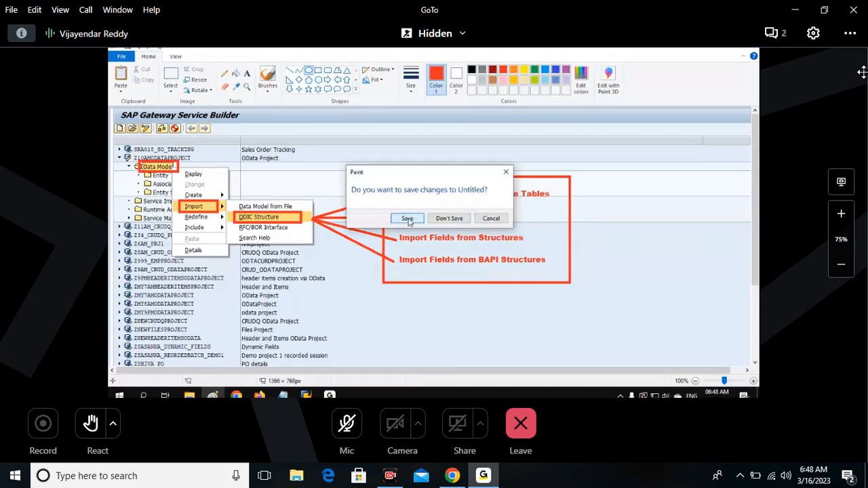
left_click(407, 218)
type("Impo")
key("BackSpace")
key("BackSpace")
key("BackSpace")
key("BackSpace")
type("DDIC structure option su")
key("BackSpace")
key("BackSpace")
type("s")
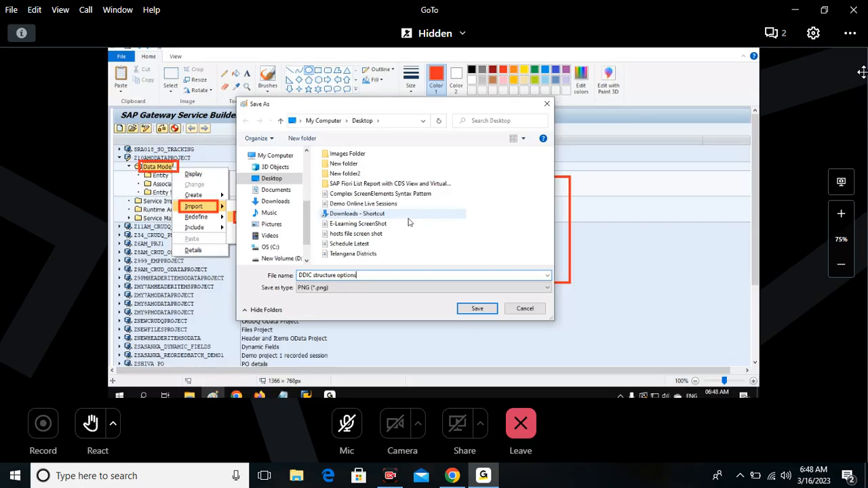
left_click(470, 309)
Return to SAP Gateway Service Builder and start a DDIC Structure import for the Data Model of Z10AMODATAPROJECT.
key("alt+Tab")
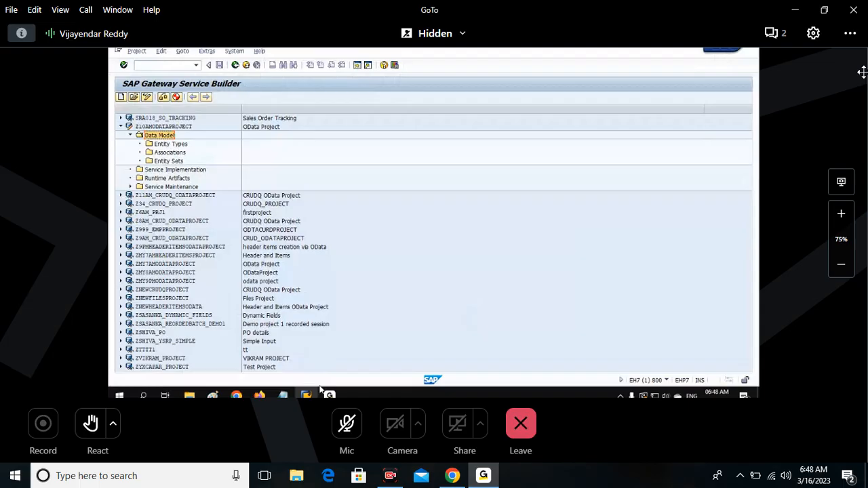
right_click(174, 136)
mouse_move(206, 176)
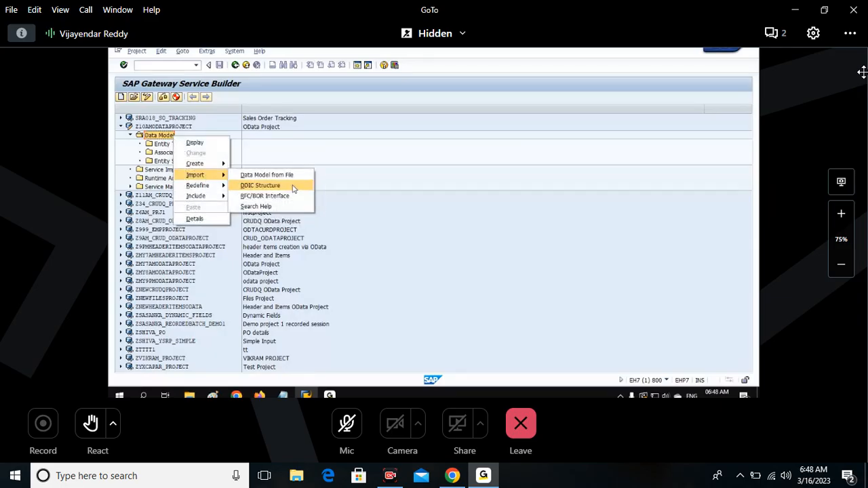
left_click(294, 185)
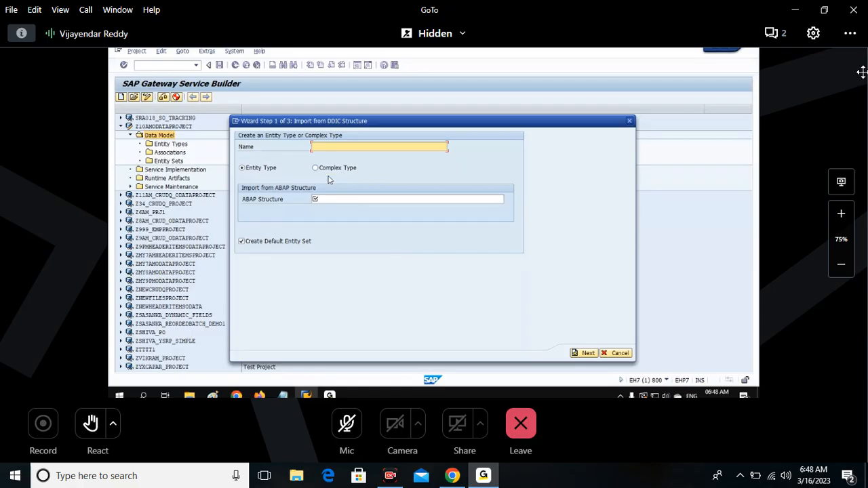
Name the new entity type EMP in the import wizard.
left_click(242, 242)
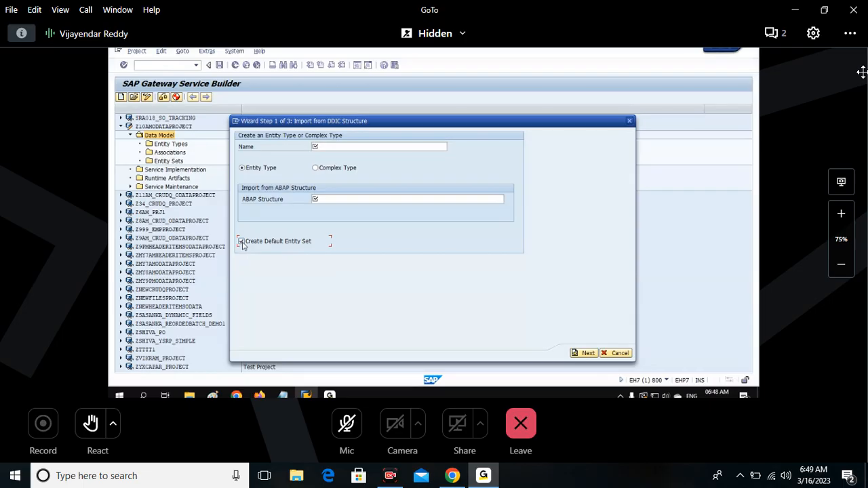
left_click(356, 147)
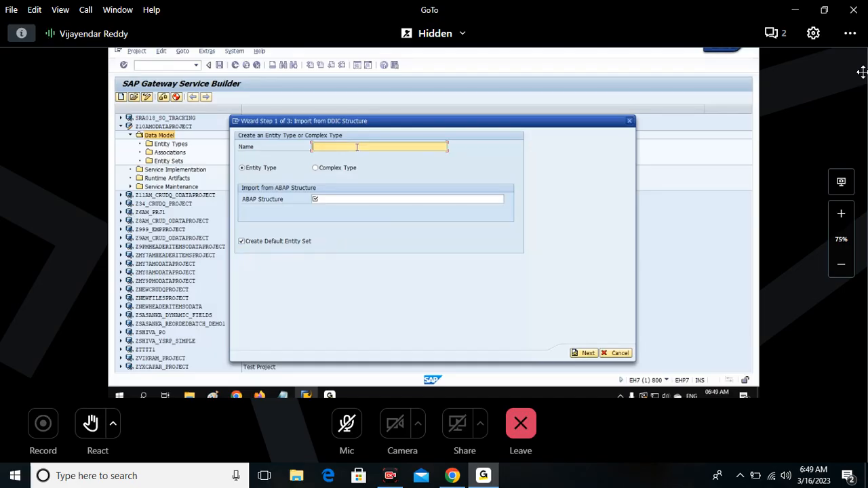
type("EMP")
left_click(324, 199)
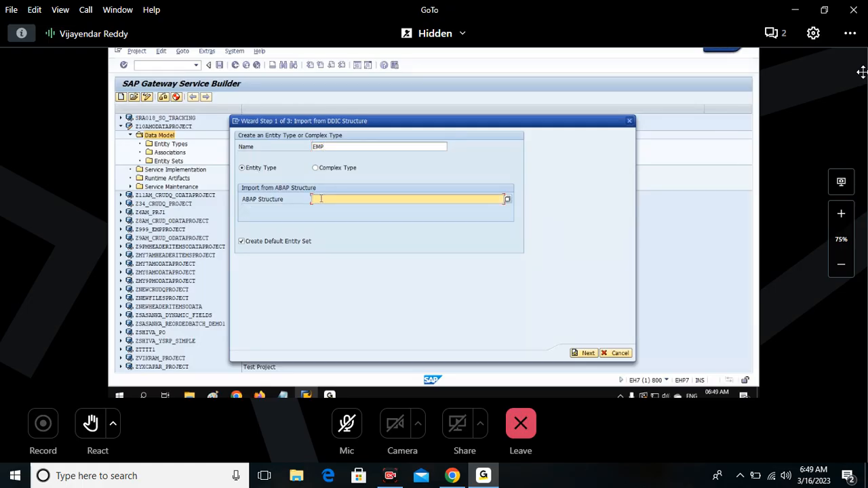
type("DatabaseTable  View  Structure  ")
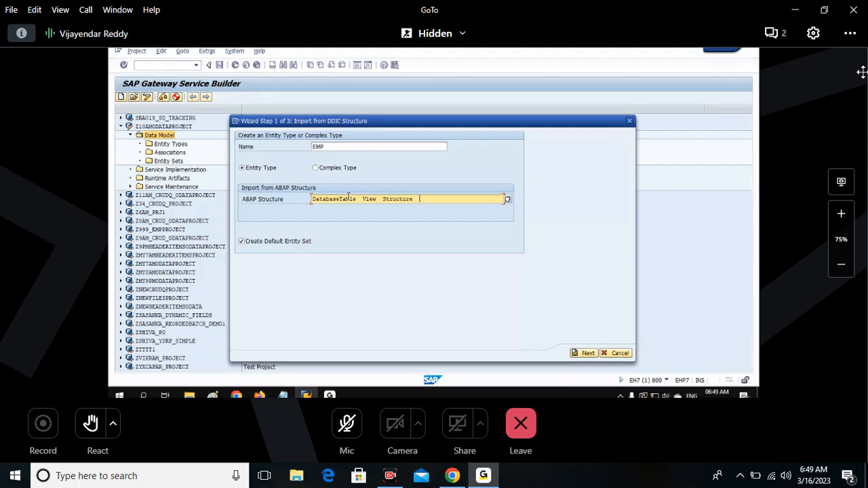
type("BAPI")
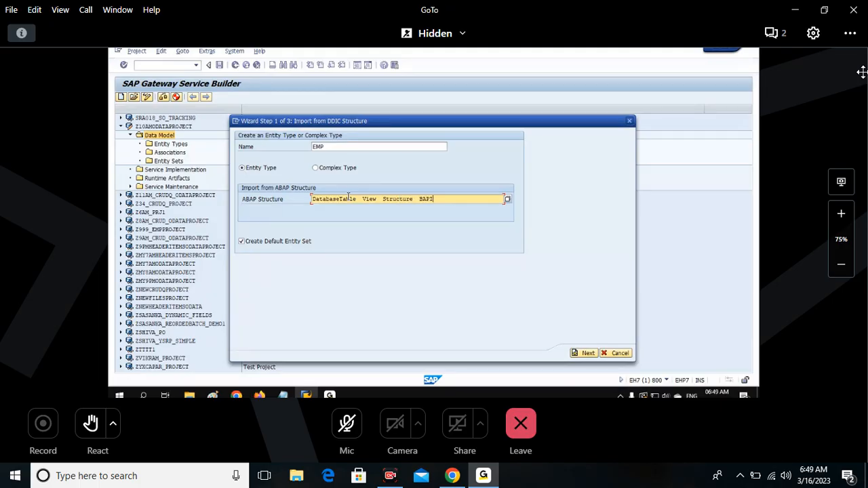
type("Structure")
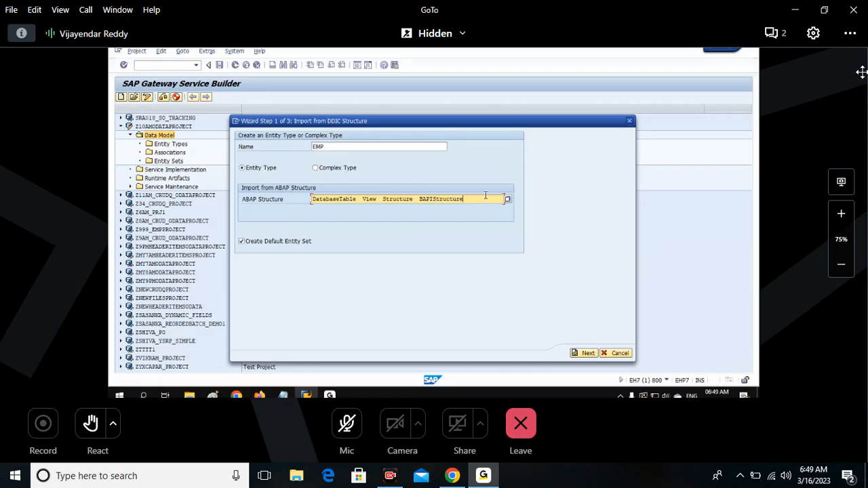
left_click_drag(486, 196, 267, 205)
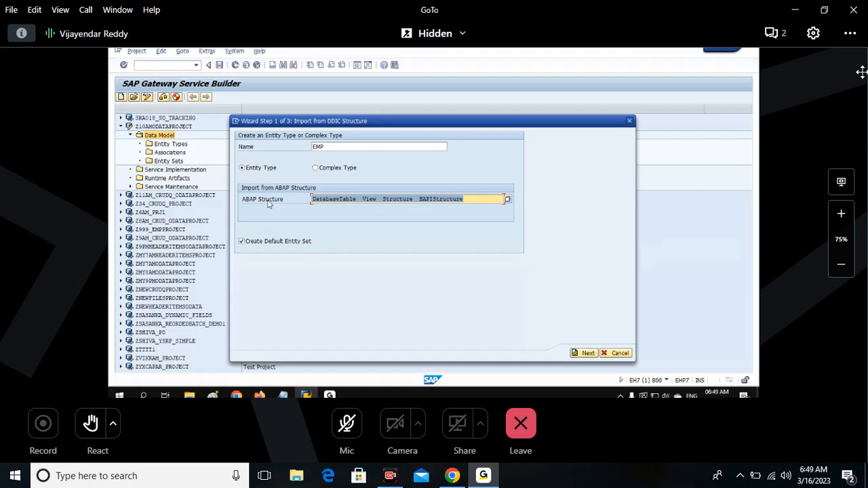
key("BackSpace")
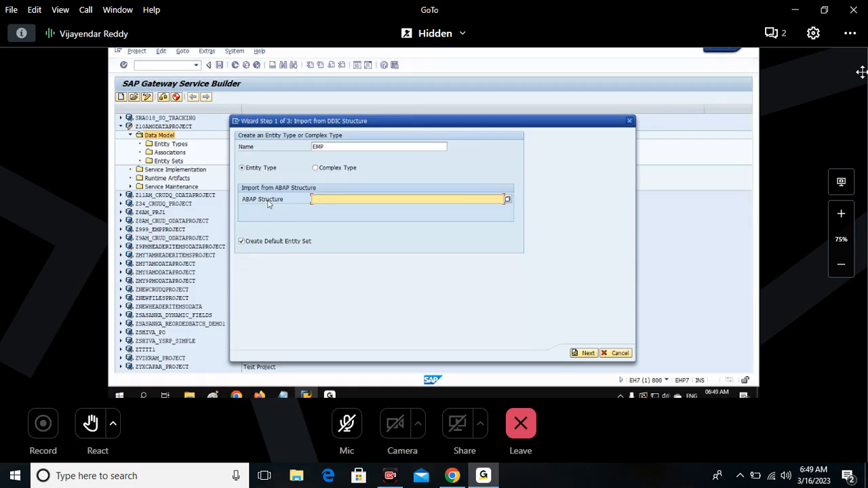
Set the ABAP Structure to ZEMPDBTABLE, with the option to create a default entity set enabled.
type("ZEMPDBTABLE")
double_click(312, 200)
left_click(362, 199)
left_click_drag(373, 197, 303, 196)
left_click(290, 246)
left_click(242, 242)
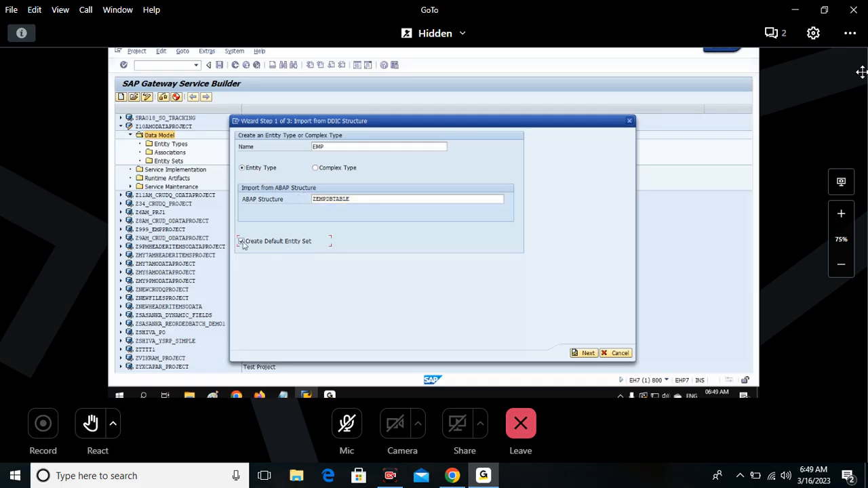
left_click(242, 242)
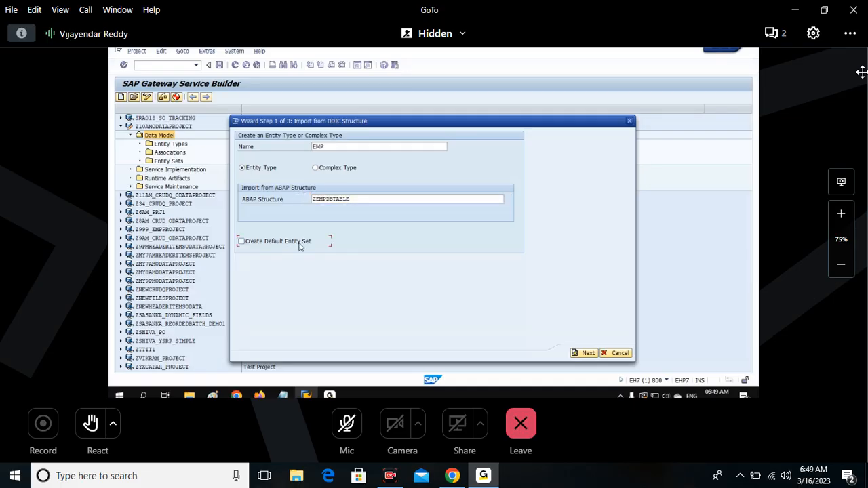
left_click(242, 242)
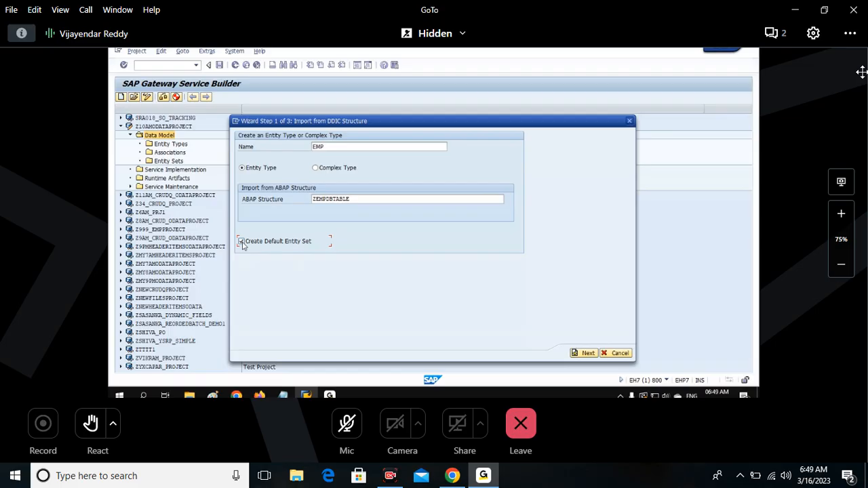
left_click(439, 198)
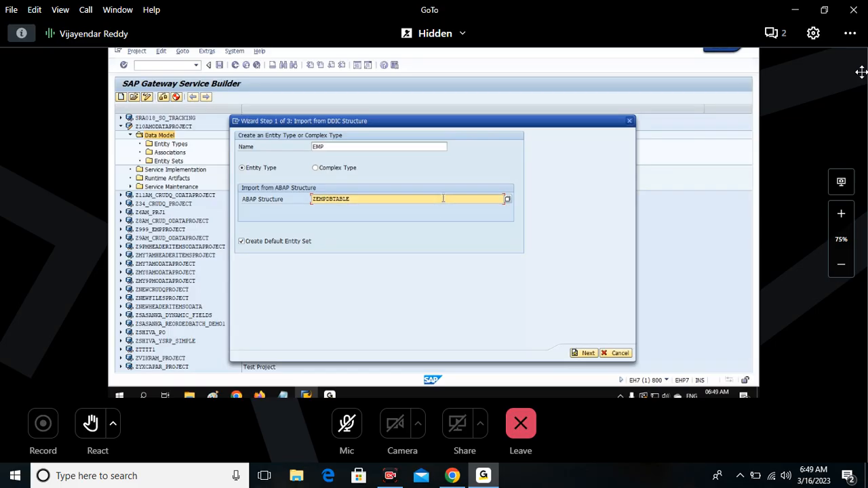
Switch to Paint and paste a screenshot of the completed first step of the DDIC import wizard.
left_click(411, 147)
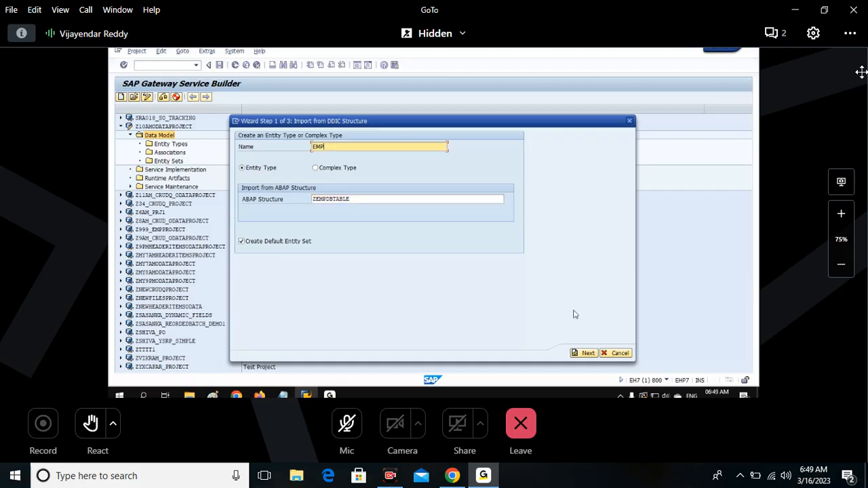
left_click(273, 199)
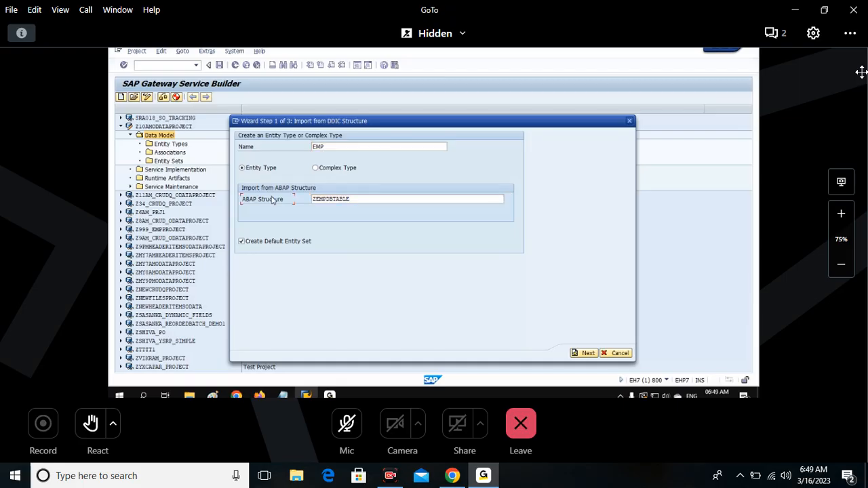
left_click(213, 395)
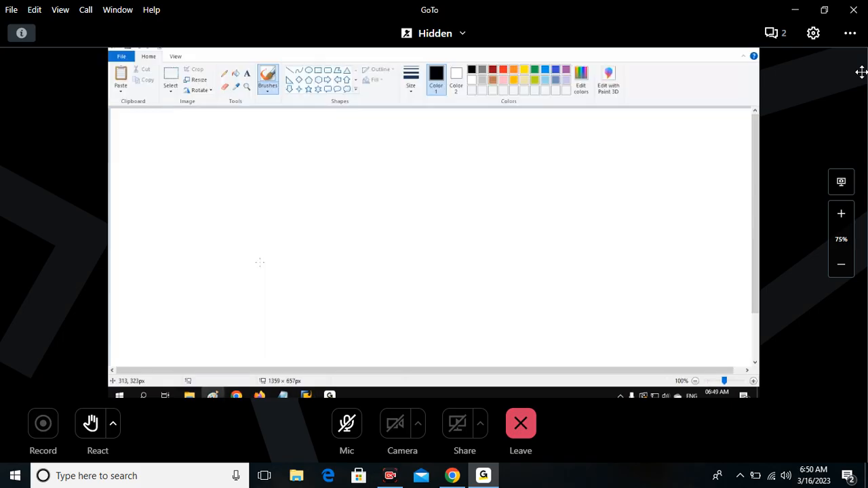
key("ctrl+v")
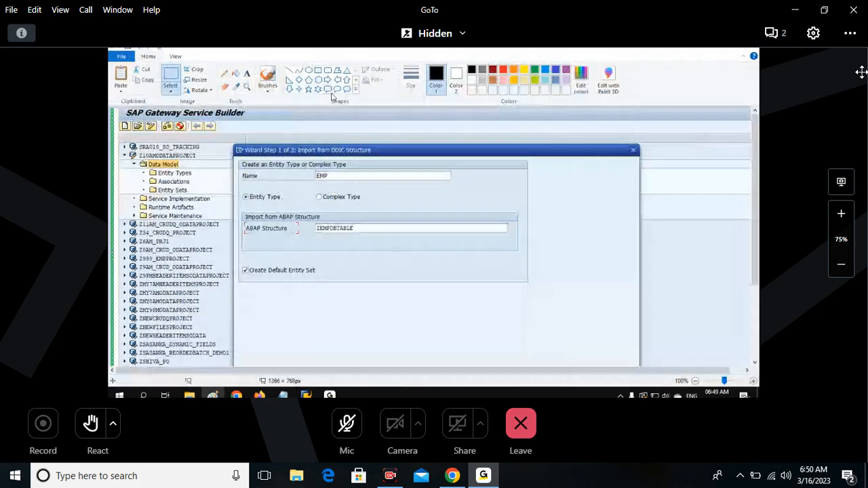
Add the text note "Entity Type = EMP" beside the Name field in the pasted screenshot.
left_click(247, 74)
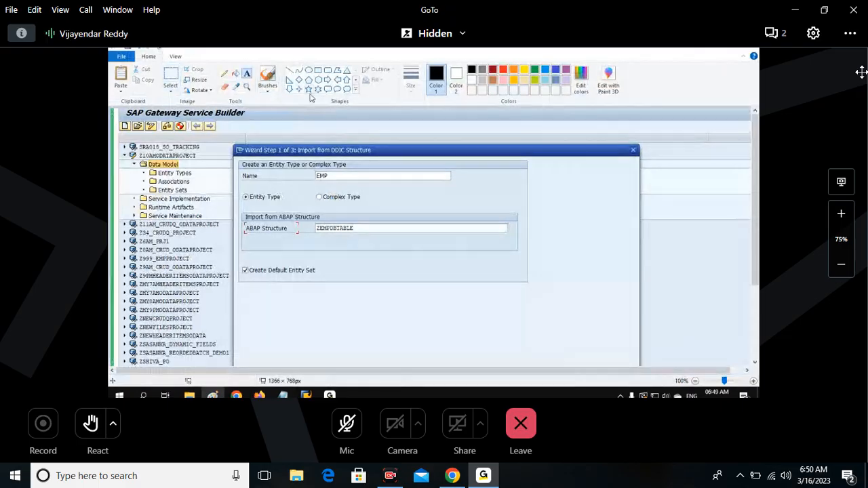
left_click(530, 170)
type("En")
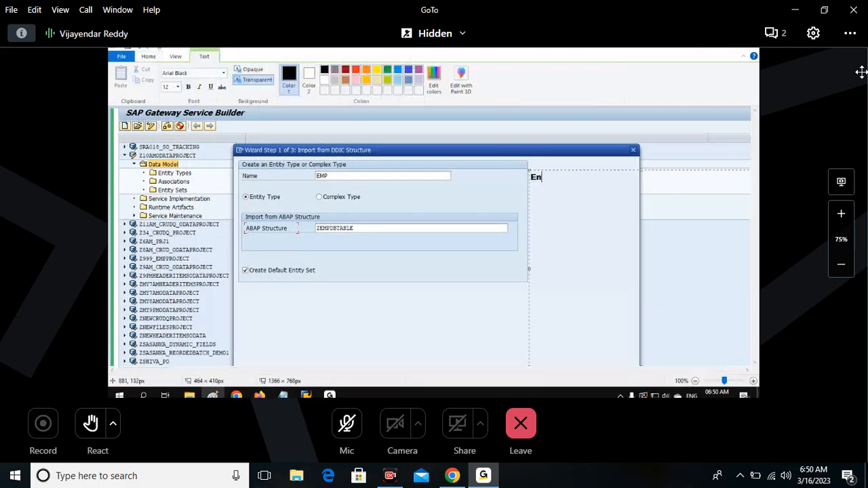
type("tity Type")
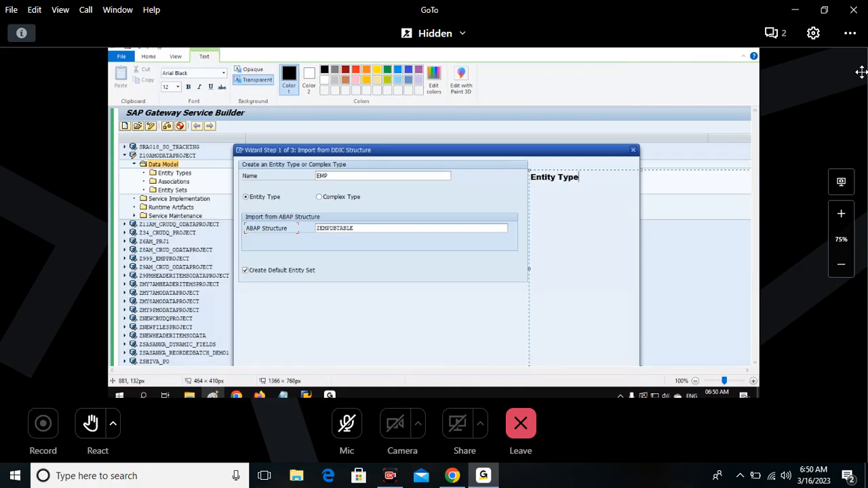
type("  = EMP")
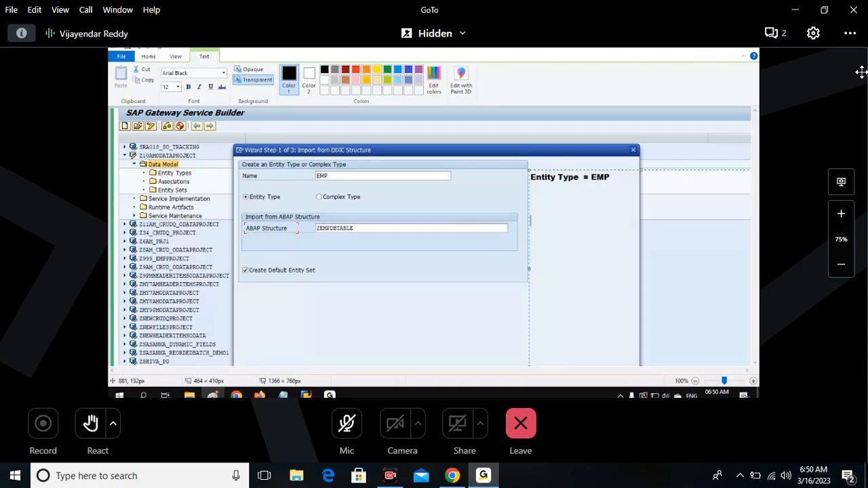
Extend the note with "Database Table (To Import Fields )" on two lines beside the ABAP Structure field.
key("Return")
key("Return")
key("Return")
key("Return")
key("Return")
type("Database Table")
key("Return")
type("(To Import ")
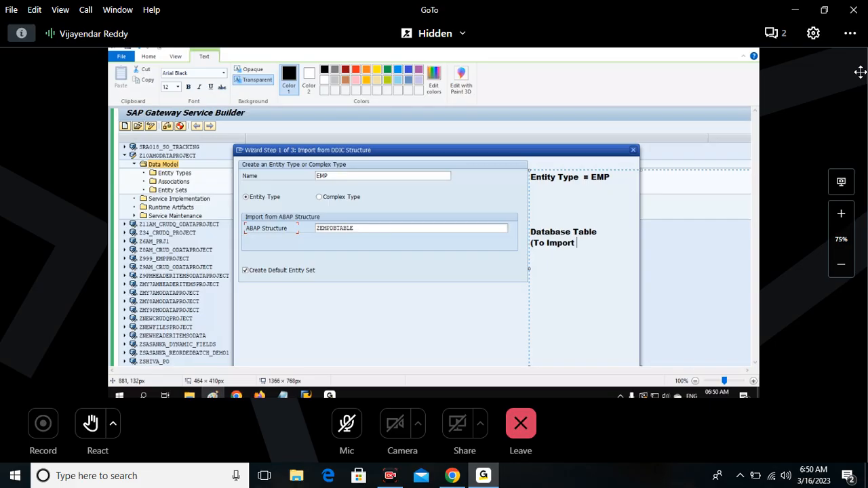
type("Fields )")
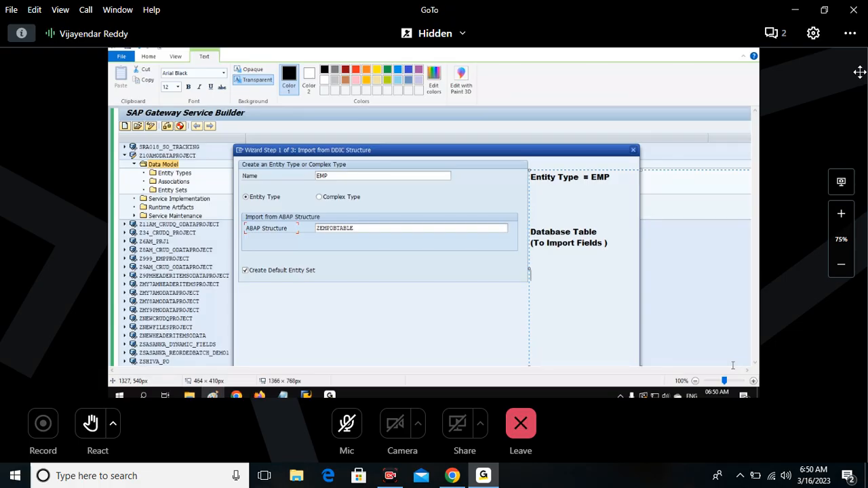
Add the line "Entity Set = EMPSet" to the note, beside the Create Default Entity Set option.
type("Entity Set  = EMPSet")
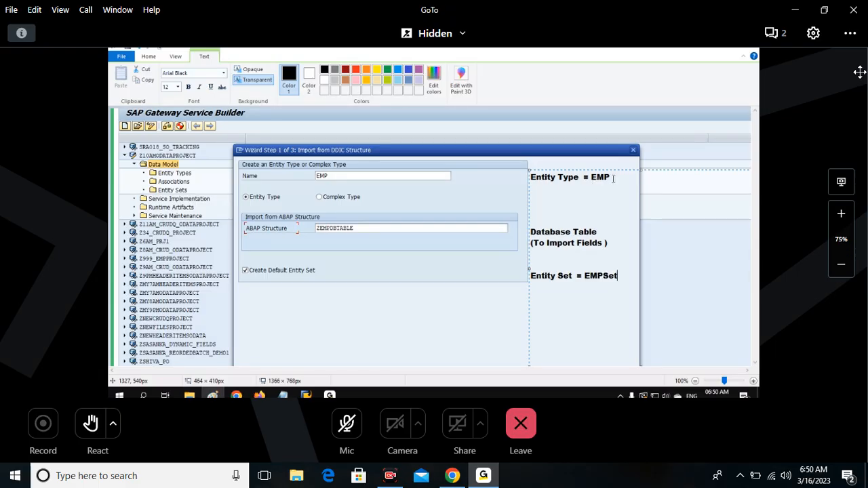
Colour all the annotation text red and highlight the EMP and EMPSet names in it.
left_click_drag(613, 179, 530, 171)
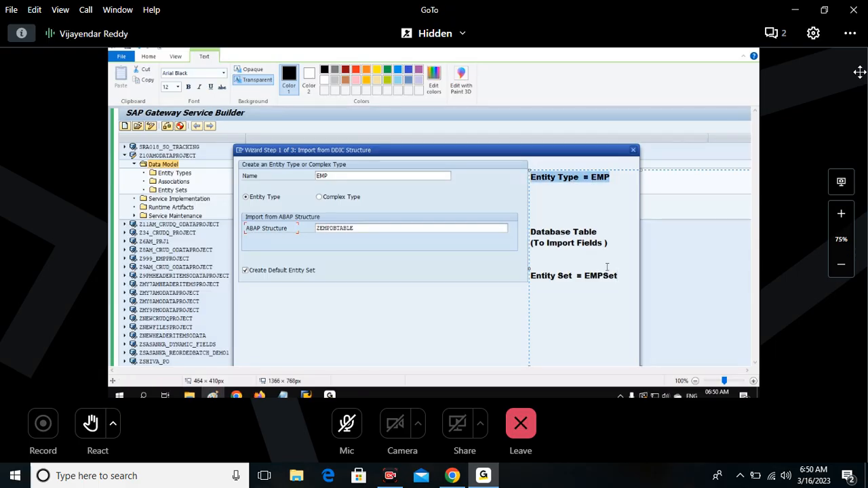
key("ctrl+a")
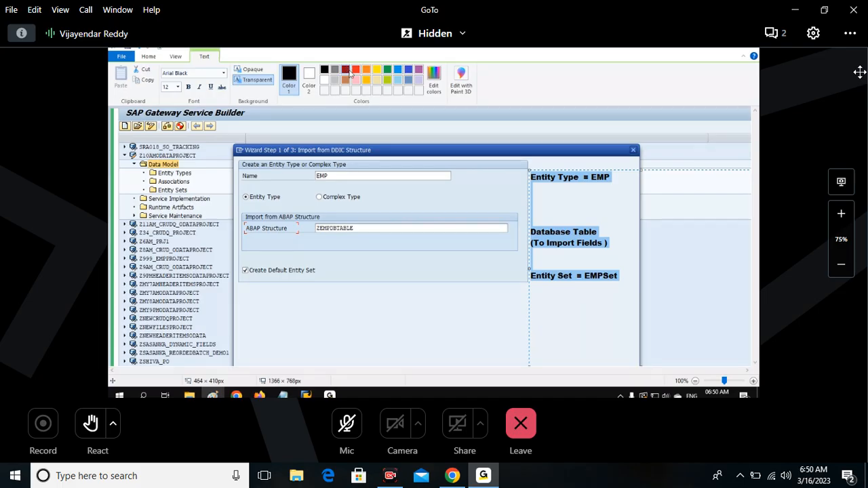
left_click(354, 70)
left_click_drag(591, 177, 618, 178)
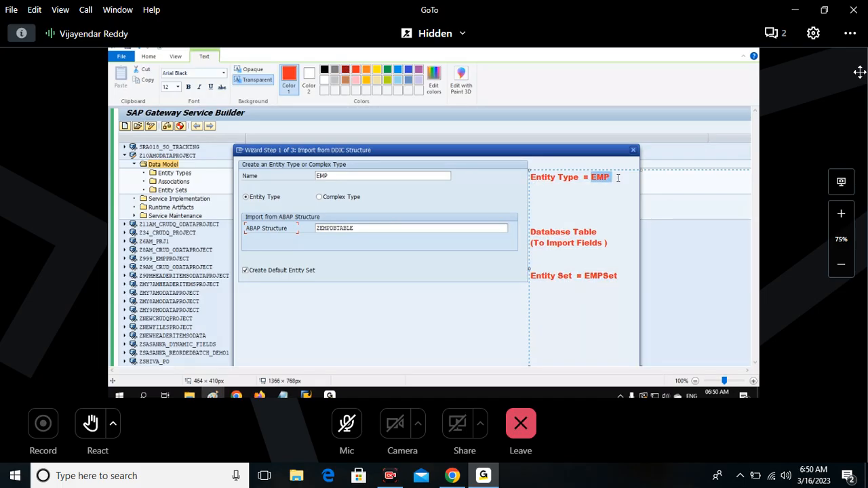
left_click_drag(584, 275, 622, 274)
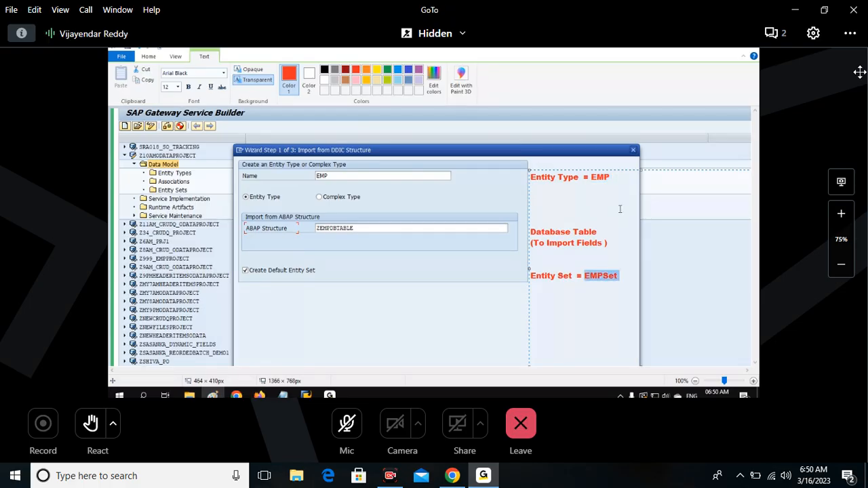
Change the example names in the note to XYZ for the entity type and XYZSet for the entity set.
left_click_drag(590, 177, 612, 175)
type("XYZ")
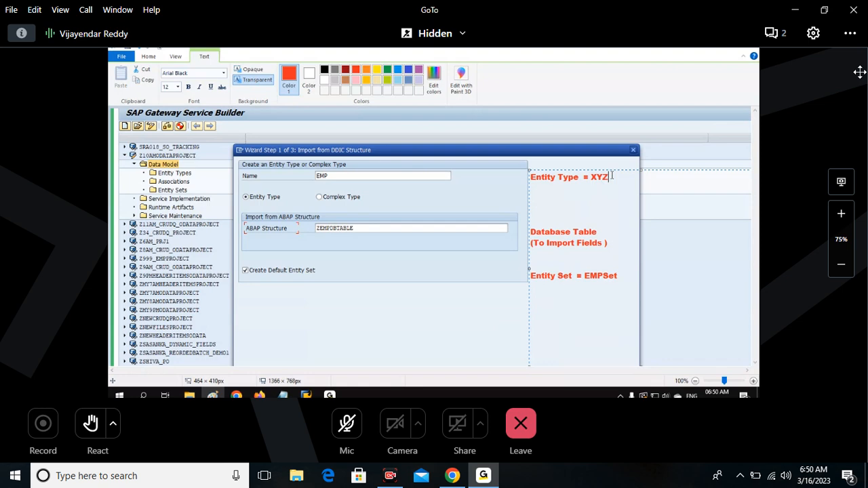
double_click(610, 272)
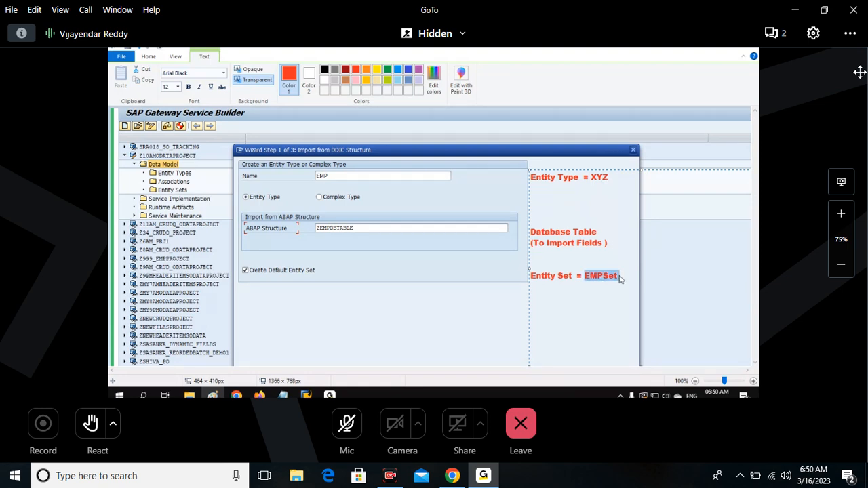
type("XYZSet")
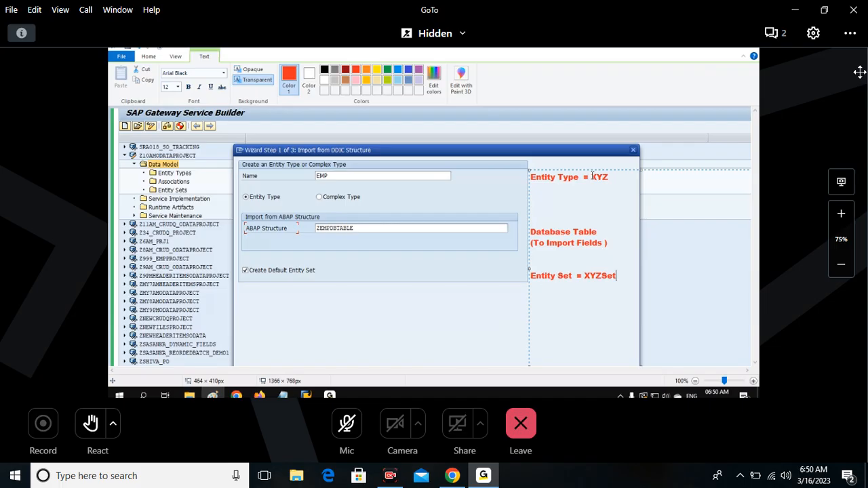
Restore the names in the note to EMP for the entity type and EMPSet for the entity set.
left_click_drag(592, 176, 611, 176)
type("EMP")
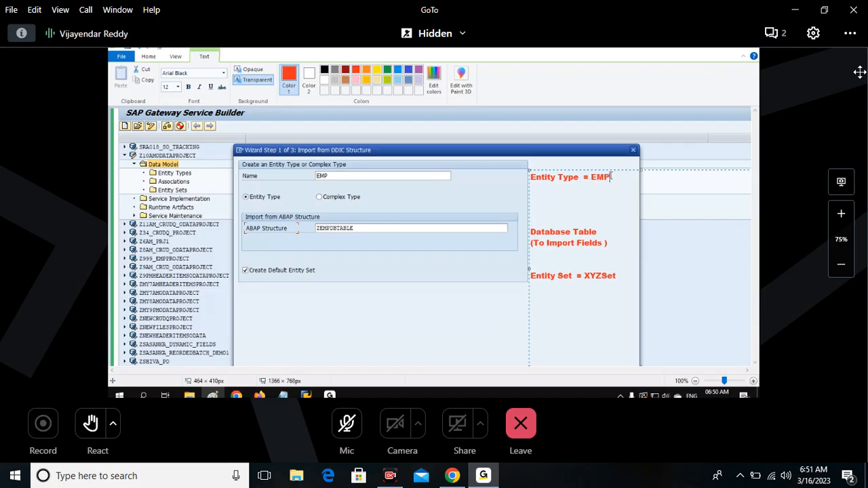
left_click_drag(585, 276, 620, 278)
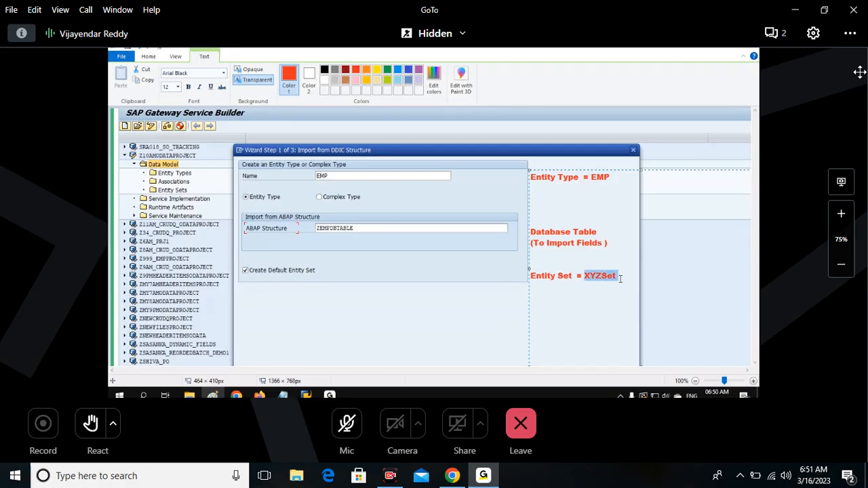
type("EMPSet")
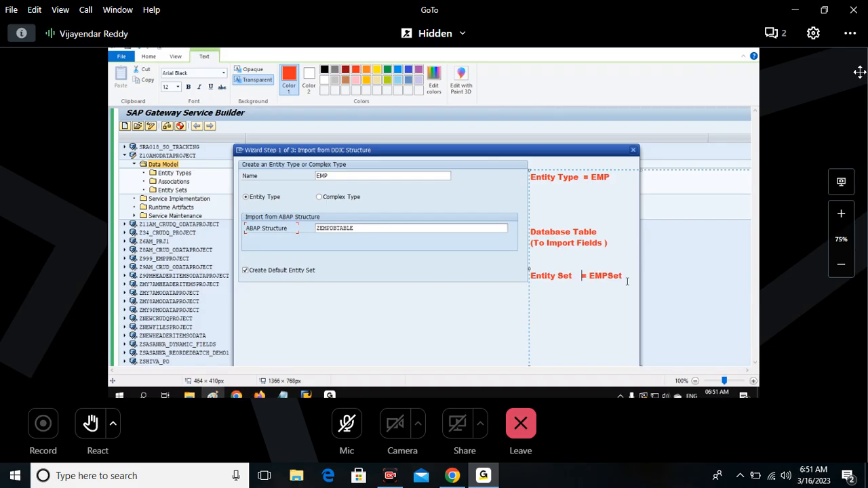
Outline the Name field, the ABAP Structure field and the Create Default Entity Set option with thicker red rectangles.
left_click(369, 326)
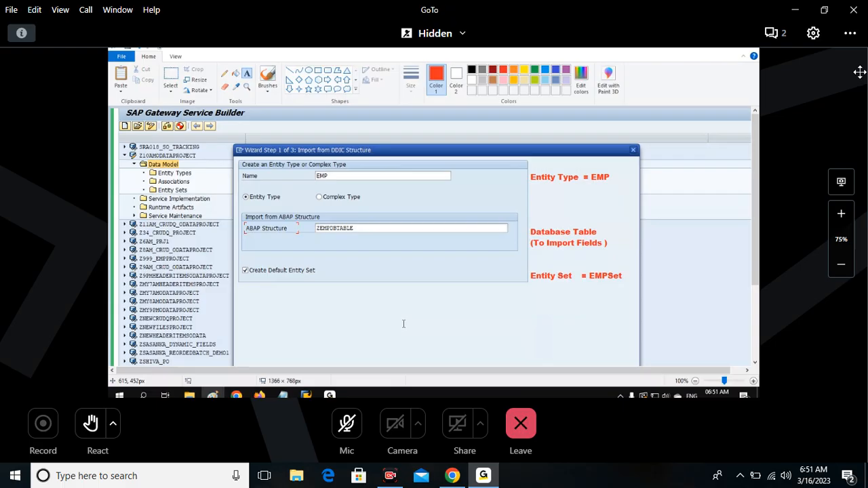
left_click(318, 70)
left_click_drag(236, 167, 450, 181)
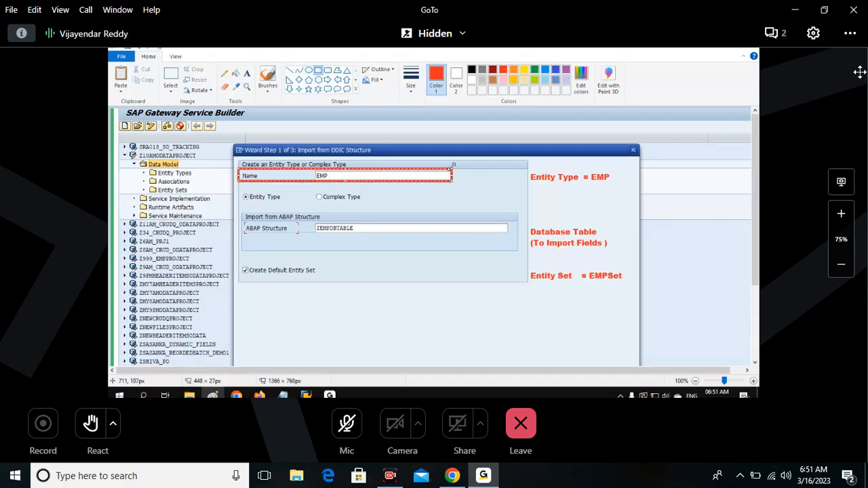
left_click(410, 76)
left_click(416, 130)
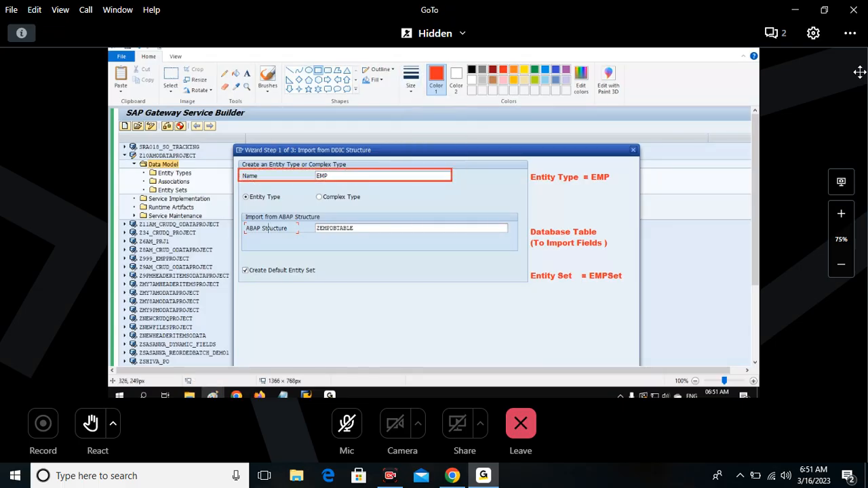
left_click_drag(239, 221, 453, 235)
left_click_drag(238, 265, 452, 280)
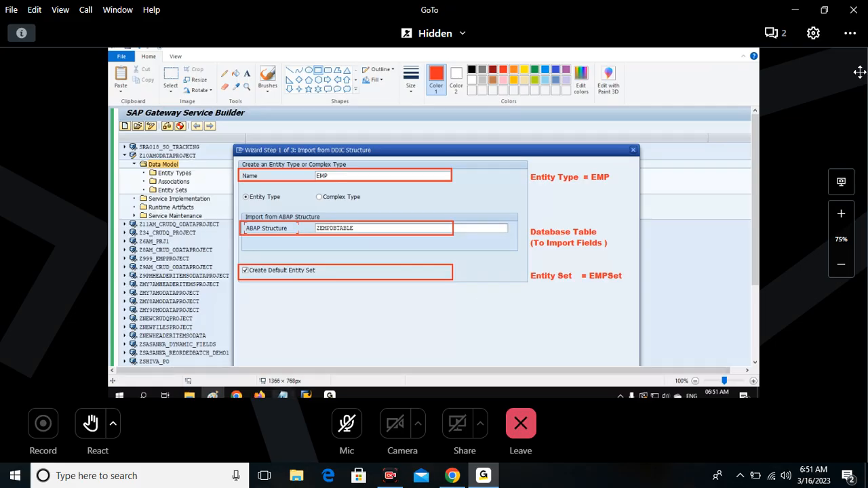
scroll(478, 268, "down", 3)
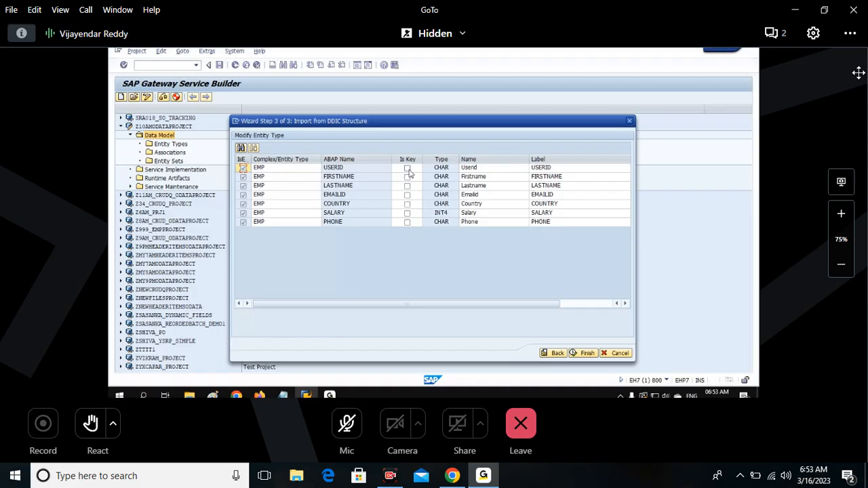
Mark the USERID property as the key of the EMP entity type in the import wizard.
left_click(347, 170)
left_click(396, 172)
left_click(407, 168)
left_click(406, 168)
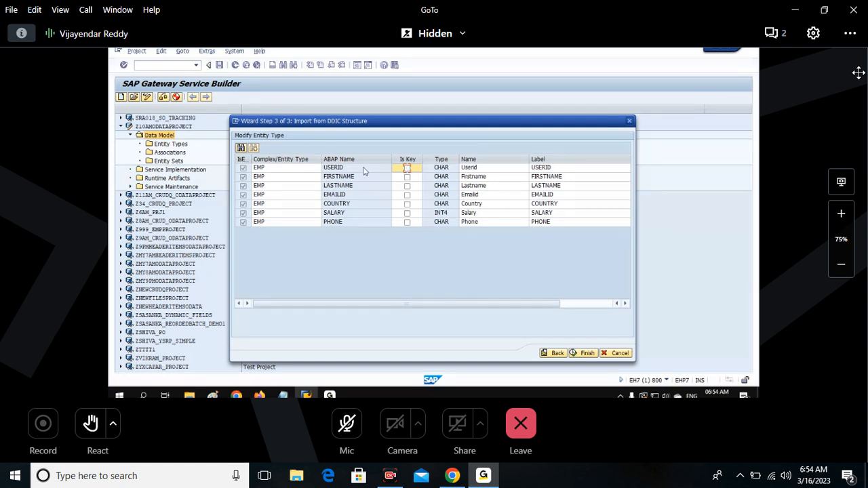
left_click(407, 168)
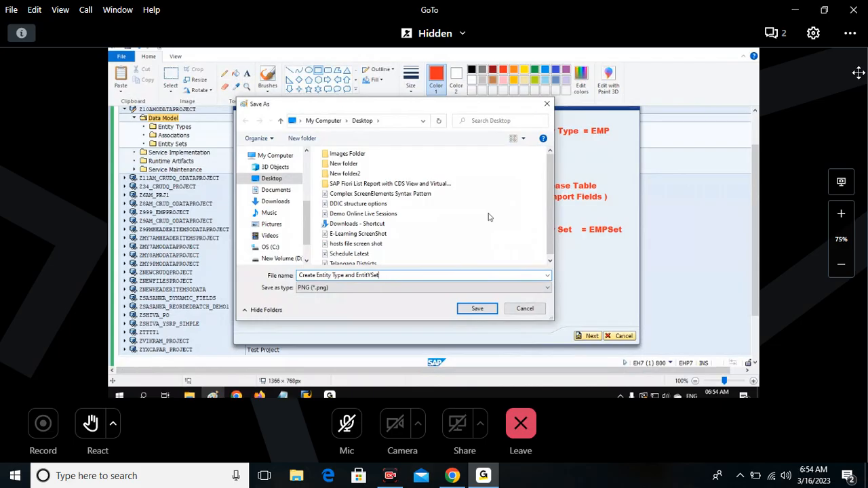
Correct the capital Y in the Paint image's file name so it reads "Create Entity Type and EntitySet".
key("BackSpace")
type("y")
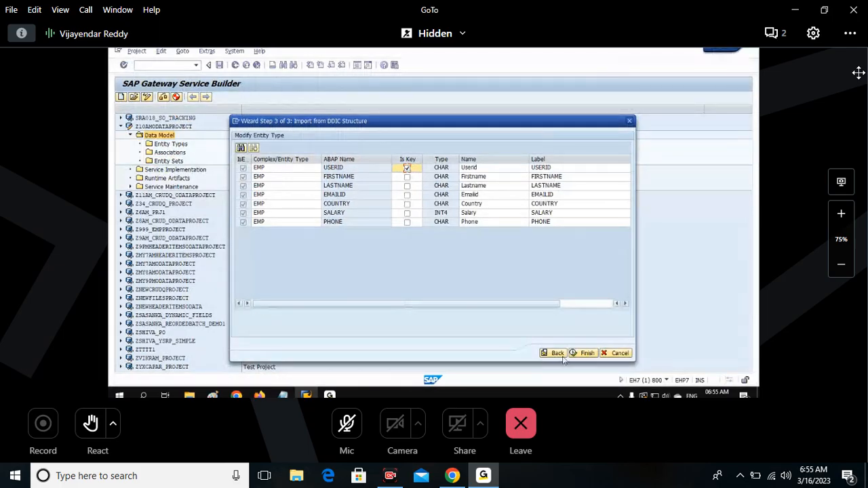
Finish the DDIC import and expand the EMP entity type's properties and the entity sets in Z10AMODATAPROJECT.
left_click(587, 353)
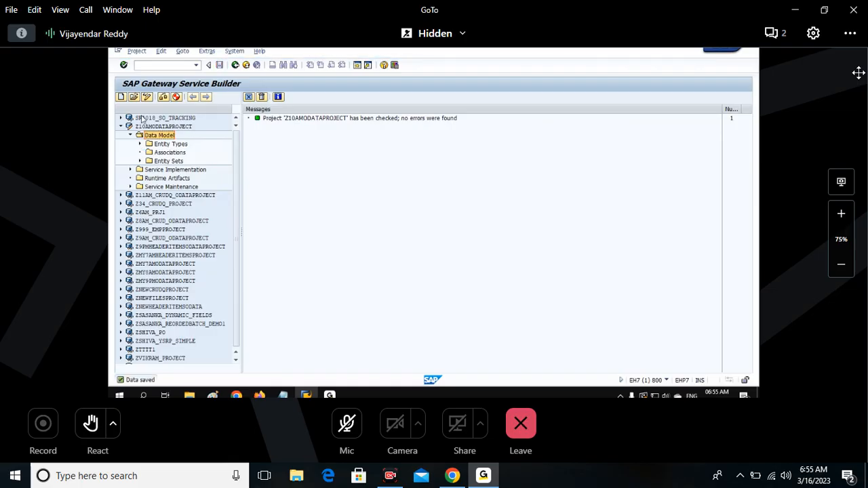
left_click(140, 143)
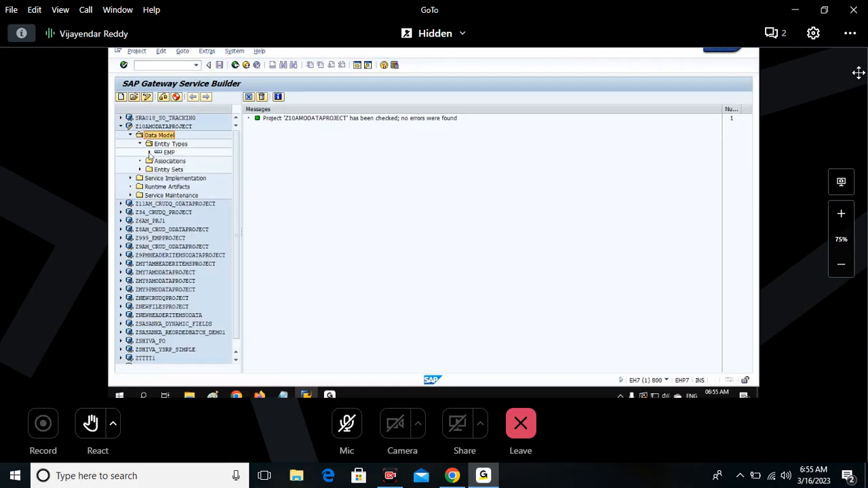
left_click(150, 152)
left_click(159, 161)
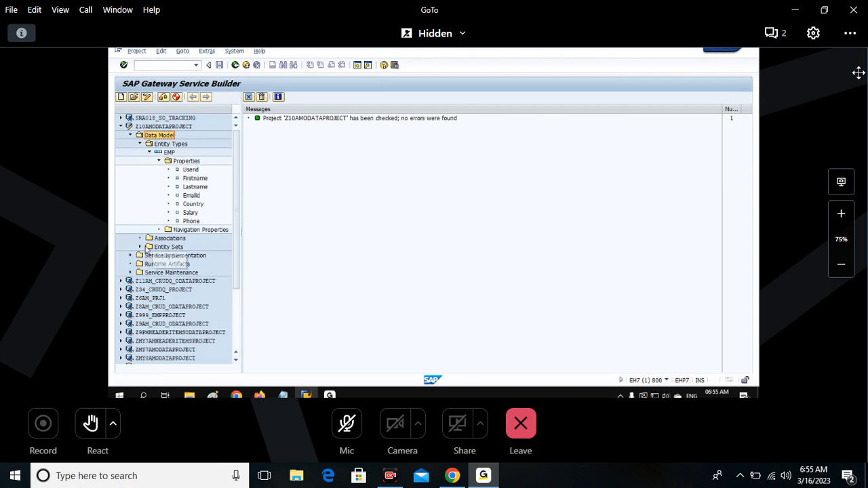
left_click(140, 247)
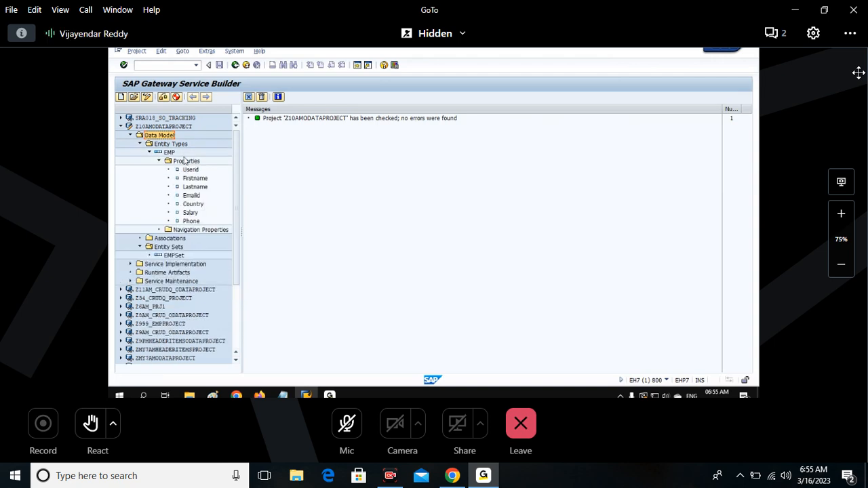
Open the EMP entity type's details to examine its name and ABAP structure.
left_click(168, 153)
double_click(169, 156)
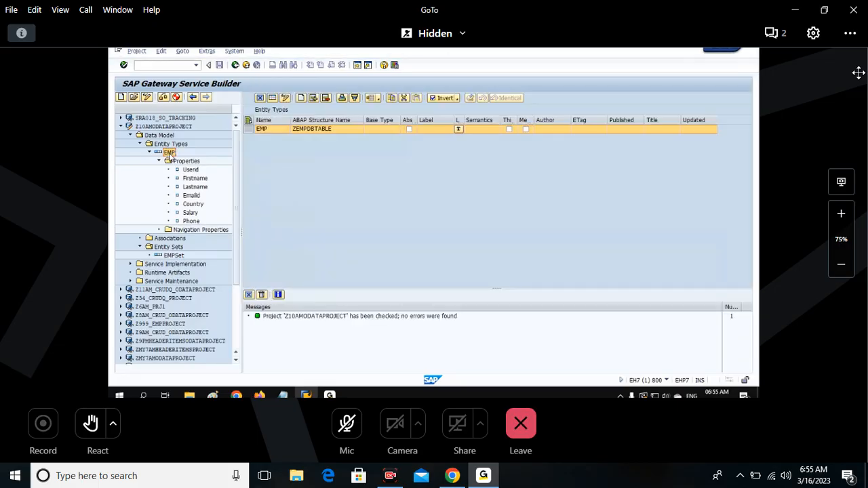
left_click(268, 130)
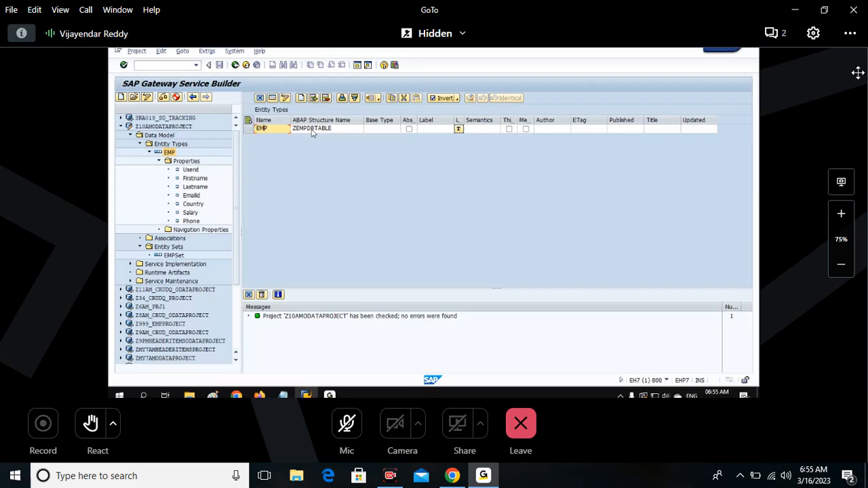
Open the EMP entity type's properties table and examine its fields, key flag, data types and lengths.
left_click(295, 129)
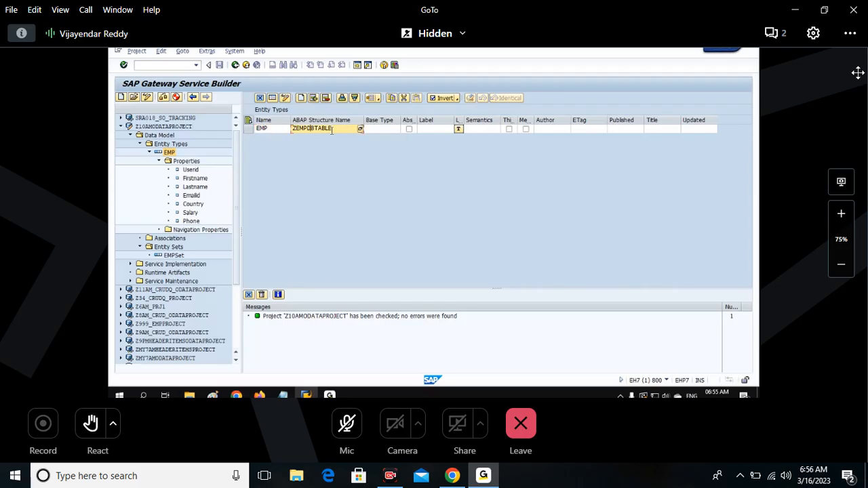
left_click(186, 161)
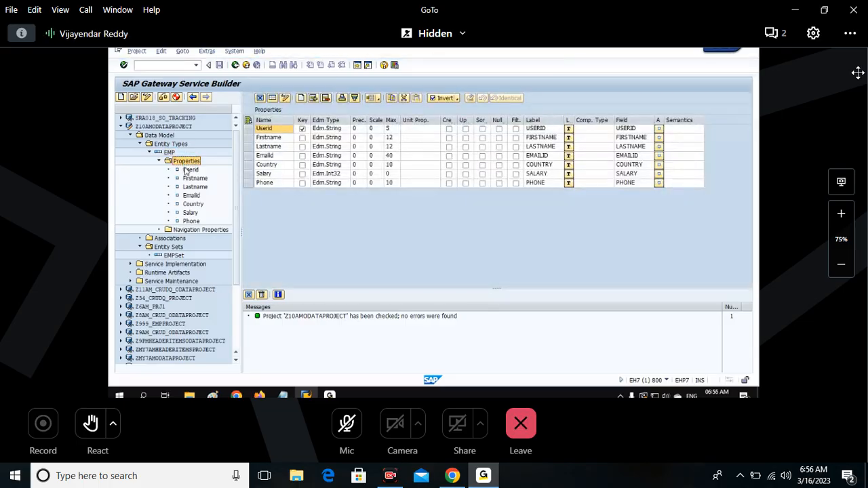
left_click(248, 120)
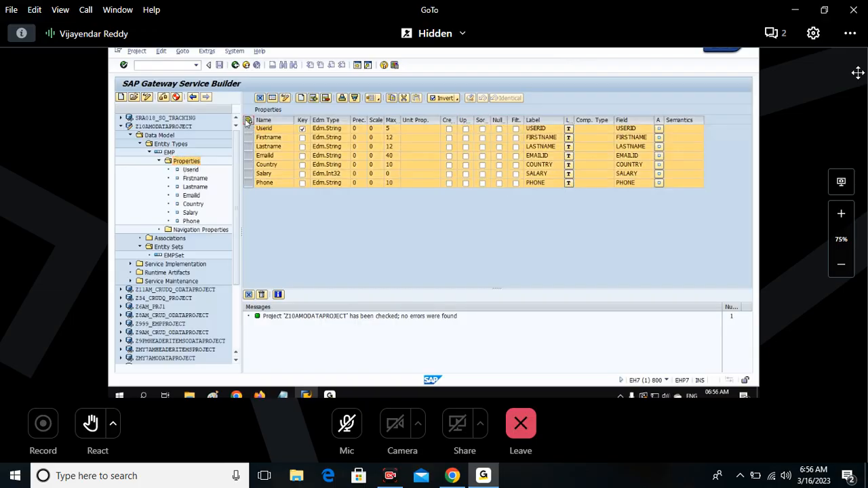
left_click(249, 120)
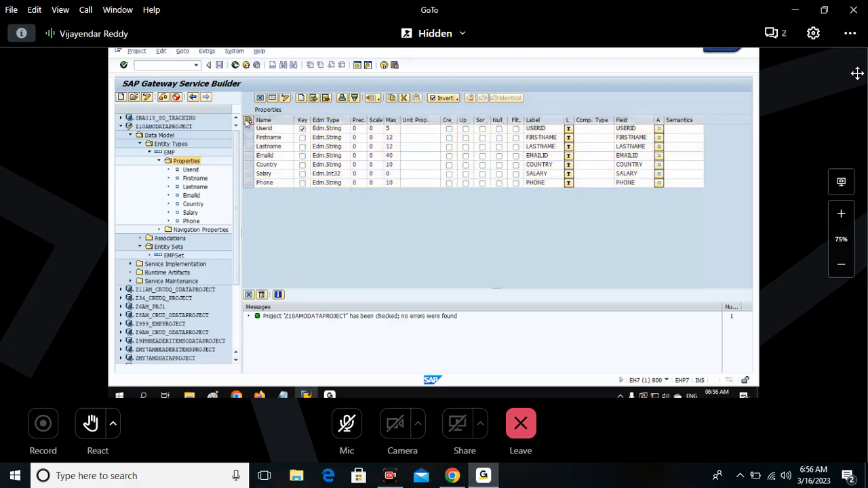
left_click(248, 120)
left_click(248, 120)
left_click_drag(248, 129, 249, 185)
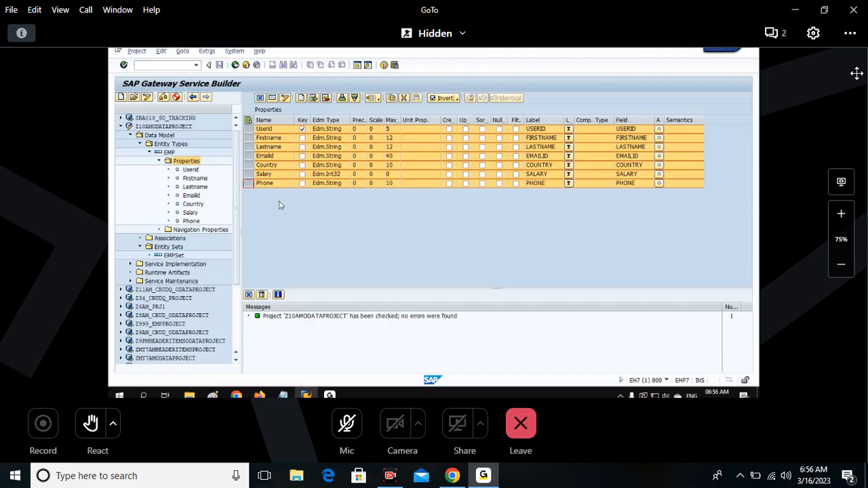
left_click(280, 205)
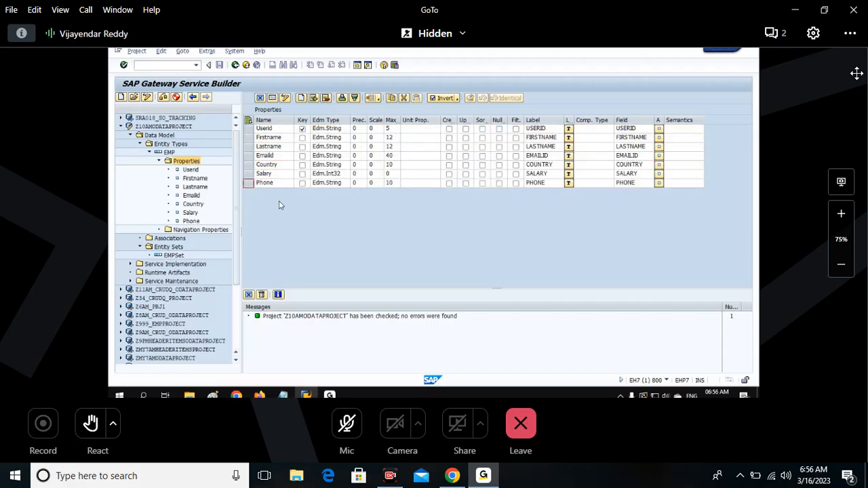
left_click(249, 121)
left_click(249, 120)
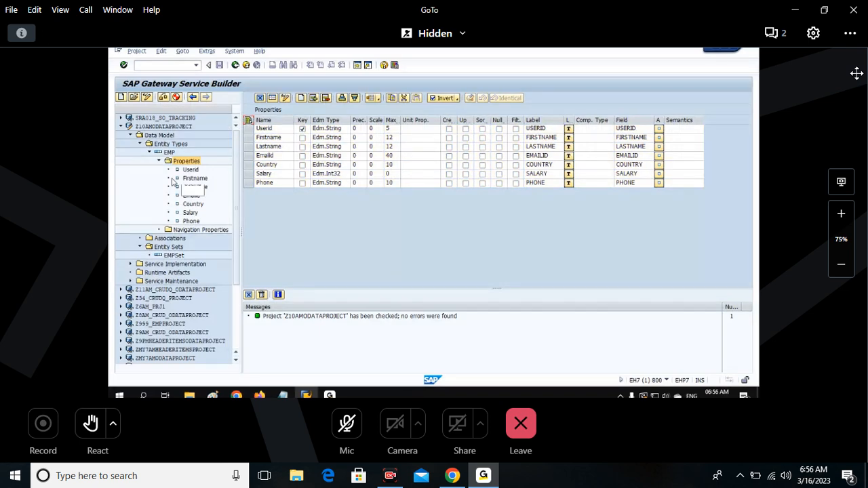
Examine the EMPSet entity set's details and return to the EMP entity type's properties table.
double_click(174, 255)
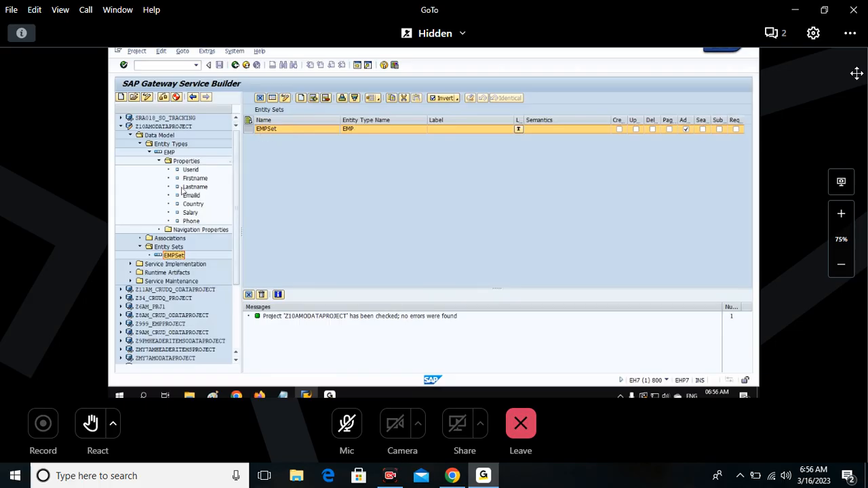
left_click(179, 162)
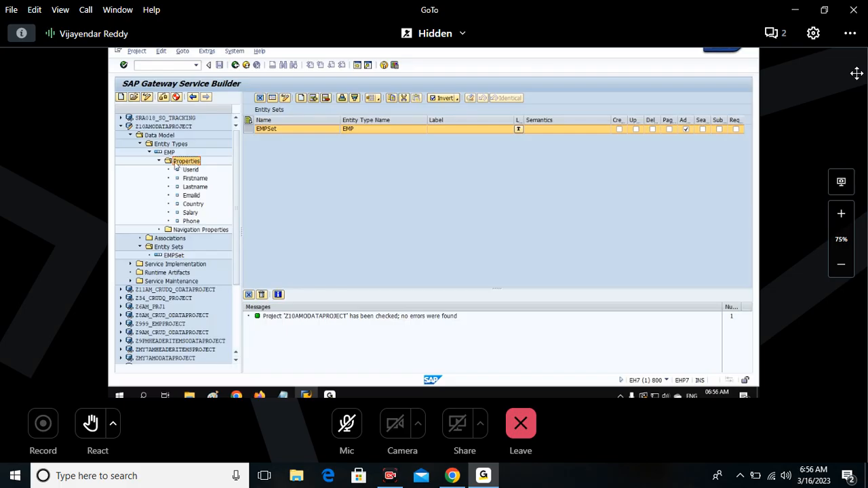
double_click(176, 163)
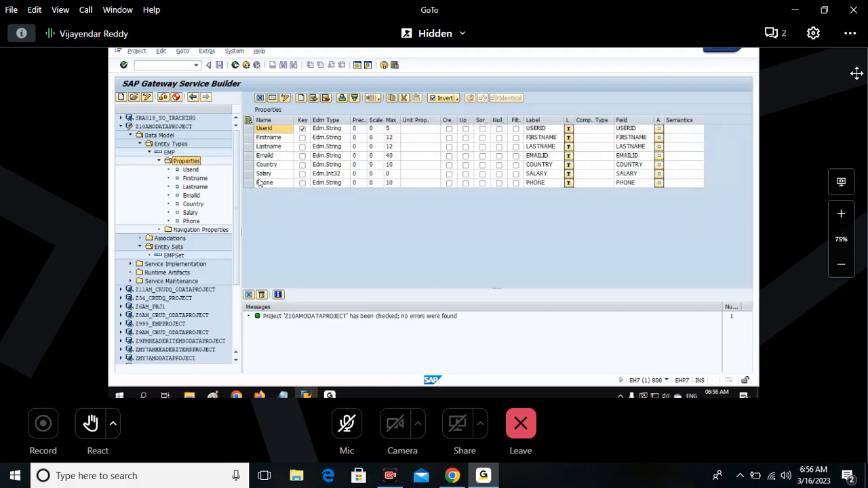
left_click(169, 153)
left_click(186, 163)
Switch to the Notepad notes and add the procedure line "Select Atleast one Field as Key Field ( For Ex : Userid )".
left_click(282, 396)
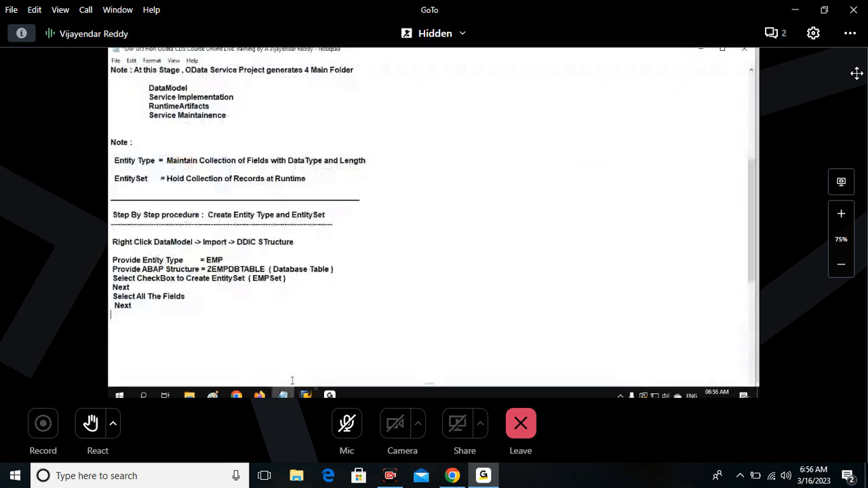
type("S")
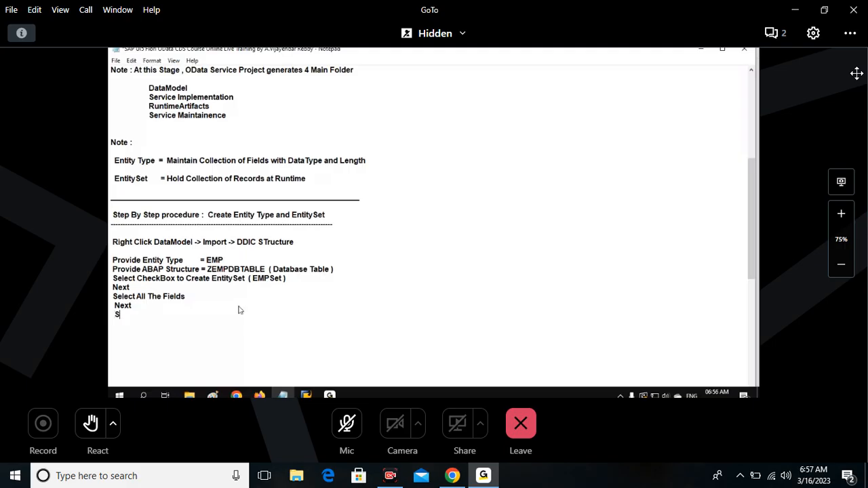
type("elect Atleae")
key("BackSpace")
type("st one Field as Key Field ( For Exa")
key("BackSpace")
type(": Userid )")
key("Return")
Add "Finish" and "Save" lines to finish the documented procedure, followed by an underscore separator line.
type("Finish")
key("Return")
key("Return")
type("Save")
key("Return")
type("__________")
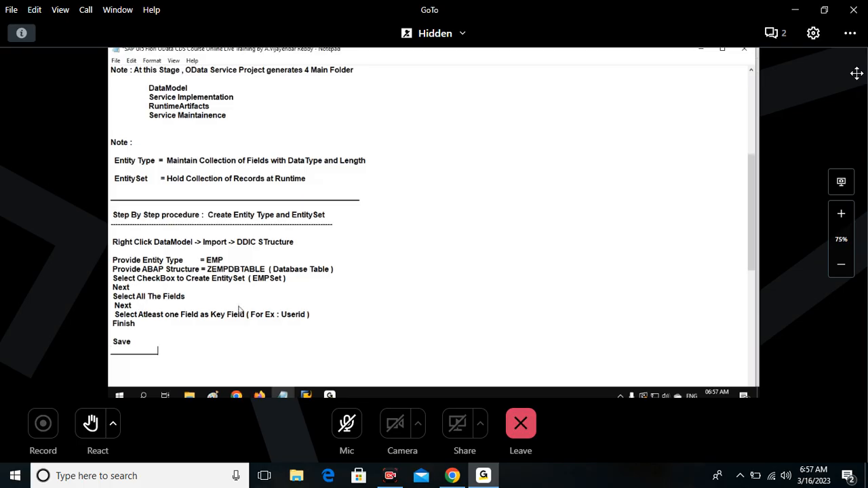
type("____________________________________")
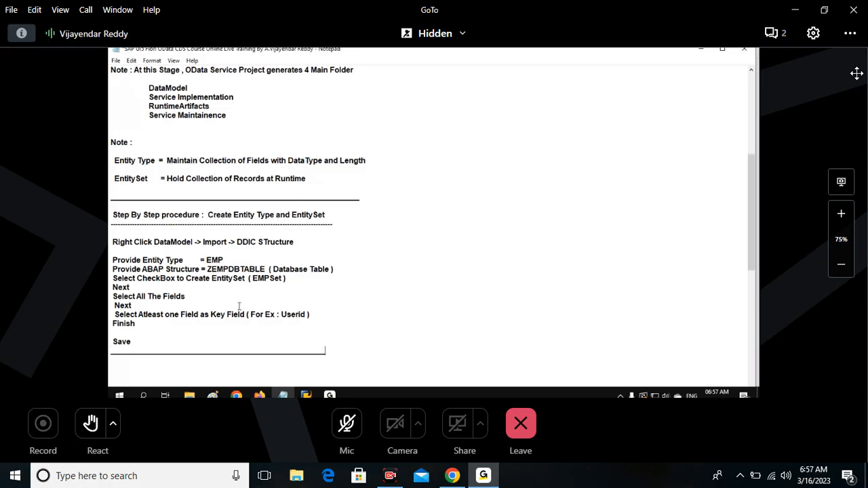
type("___")
scroll(214, 142, "down", 3)
left_click_drag(208, 133, 265, 260)
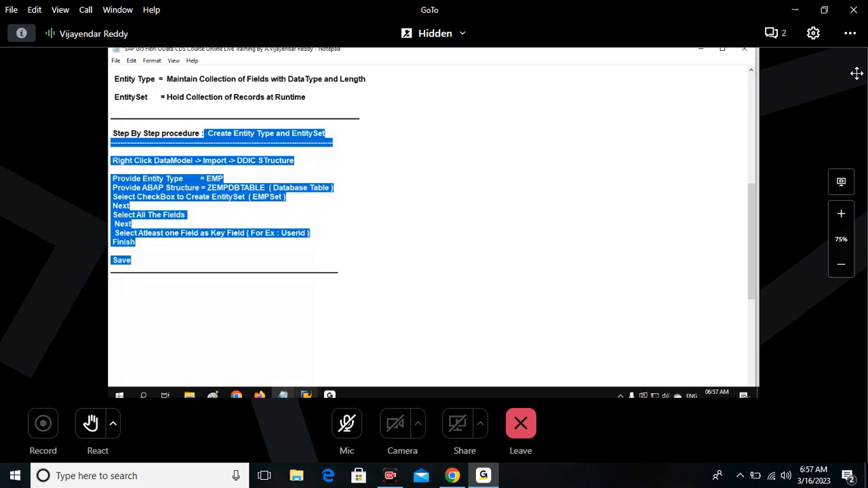
Switch to SAP Gateway Service Builder and review the EMP entity type, EMPSet and the properties table again.
left_click(306, 395)
left_click(160, 163)
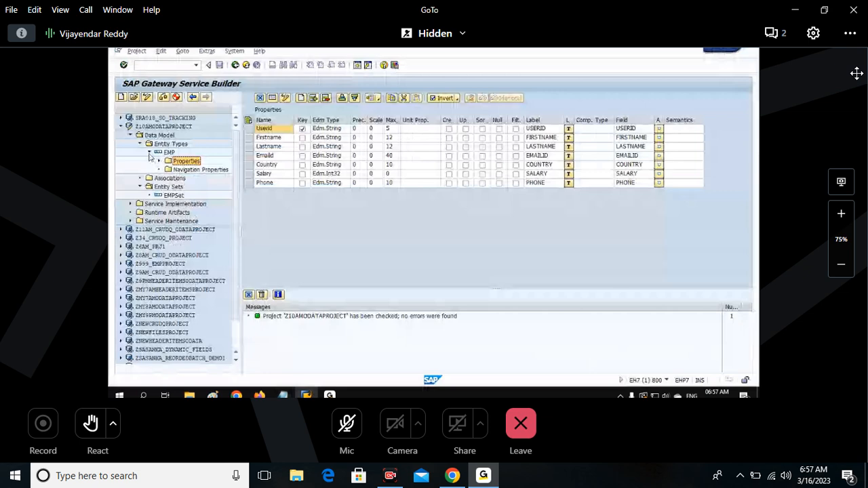
left_click(150, 153)
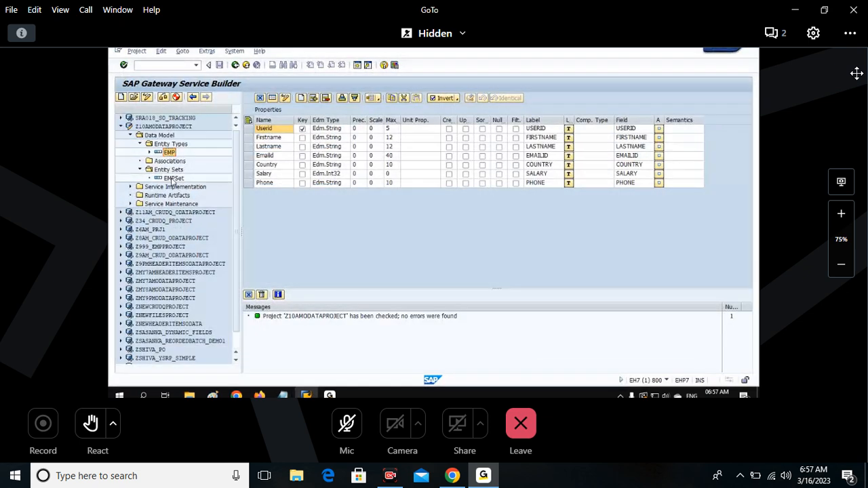
left_click(173, 179)
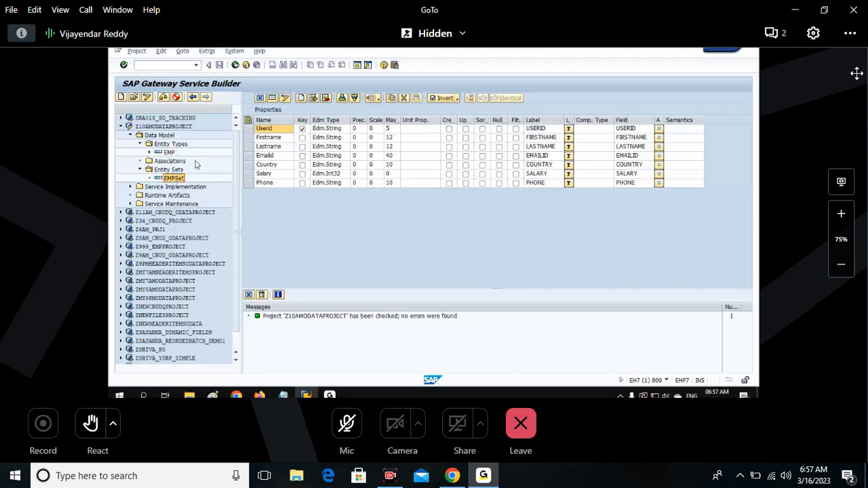
left_click(150, 152)
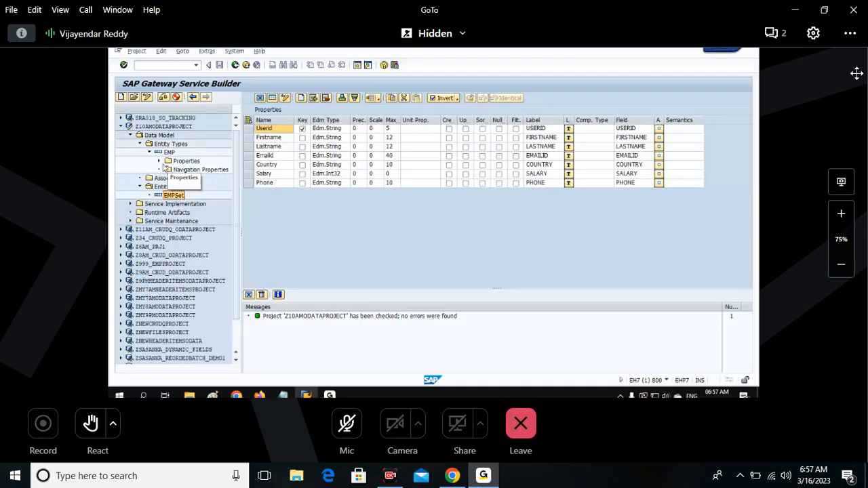
double_click(193, 161)
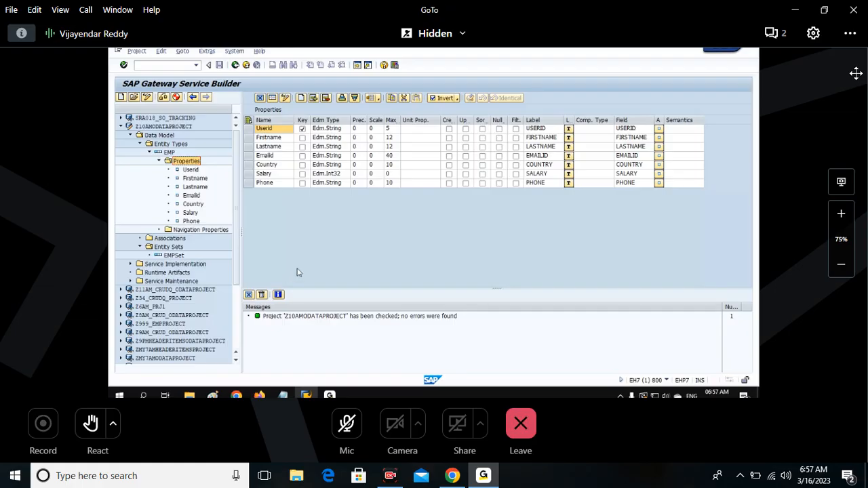
left_click(261, 98)
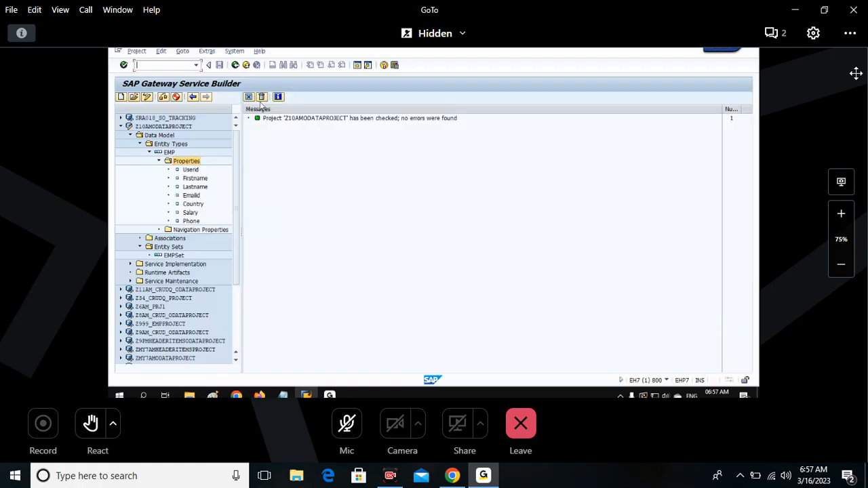
left_click(181, 162)
double_click(182, 165)
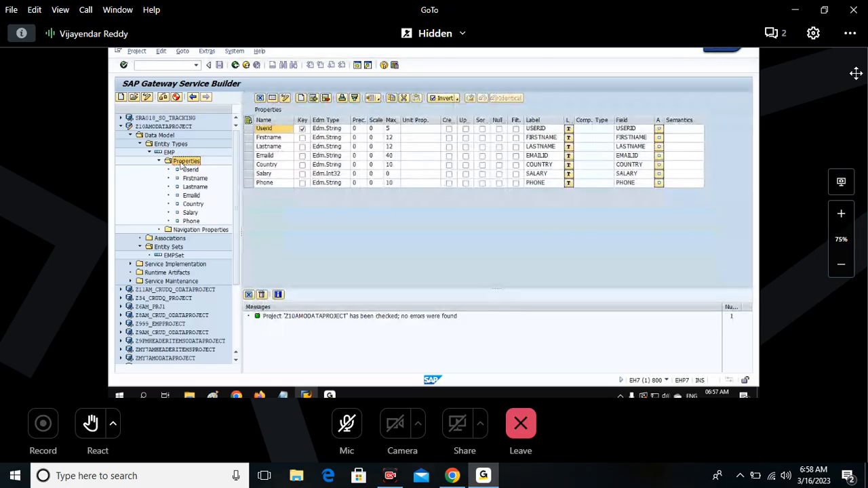
Review the "Create Entity Type and EntitySet" procedure in the Notepad notes.
key("alt+Tab")
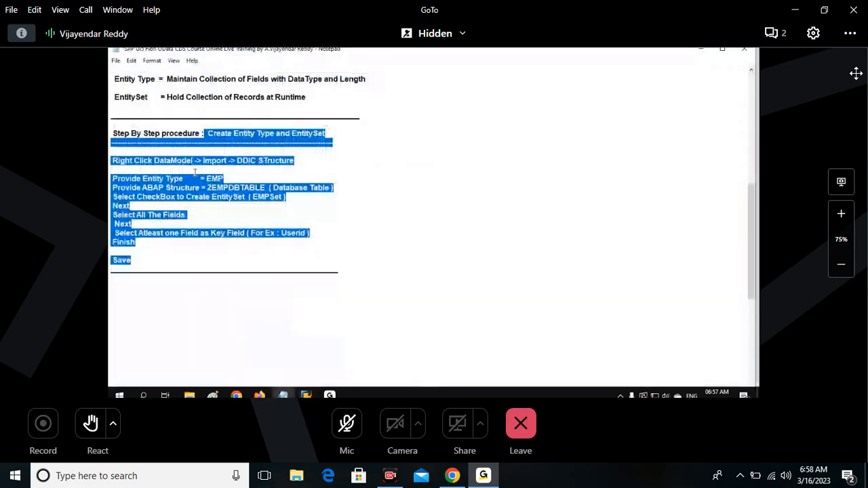
left_click_drag(112, 133, 169, 261)
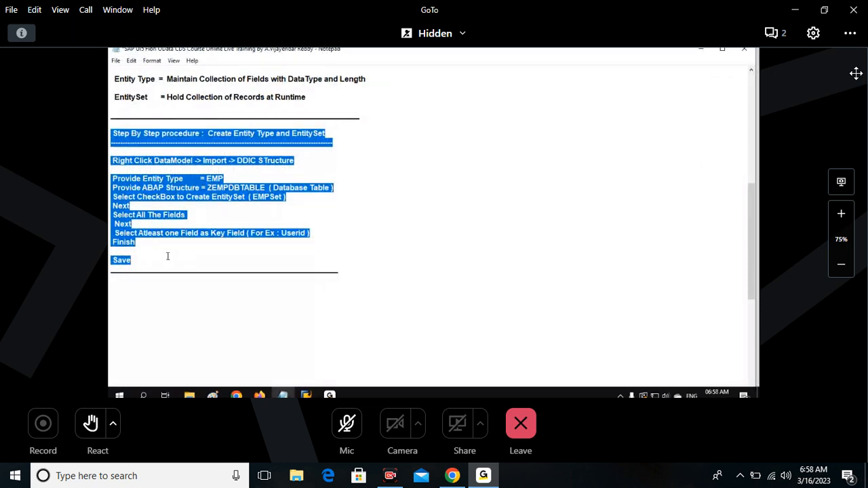
left_click_drag(168, 258, 112, 260)
Return to SAP Gateway Service Builder, close the properties table and collapse the Entity Types and Entity Sets folders.
key("alt+Tab")
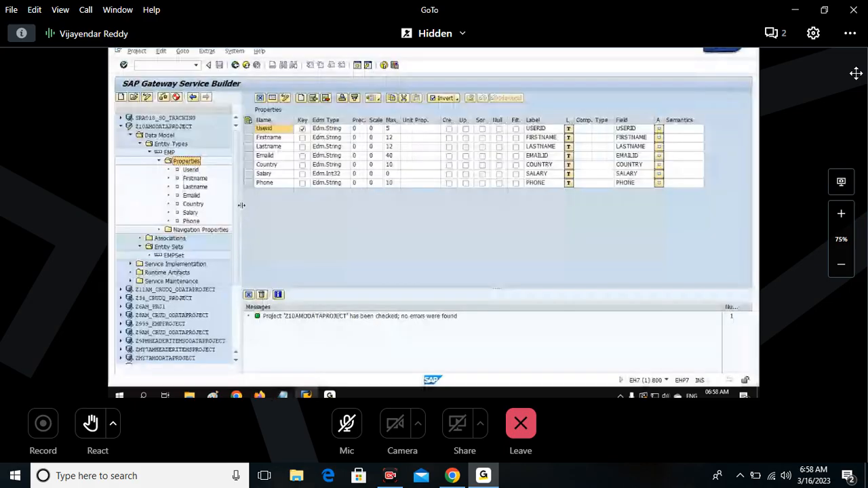
left_click(260, 98)
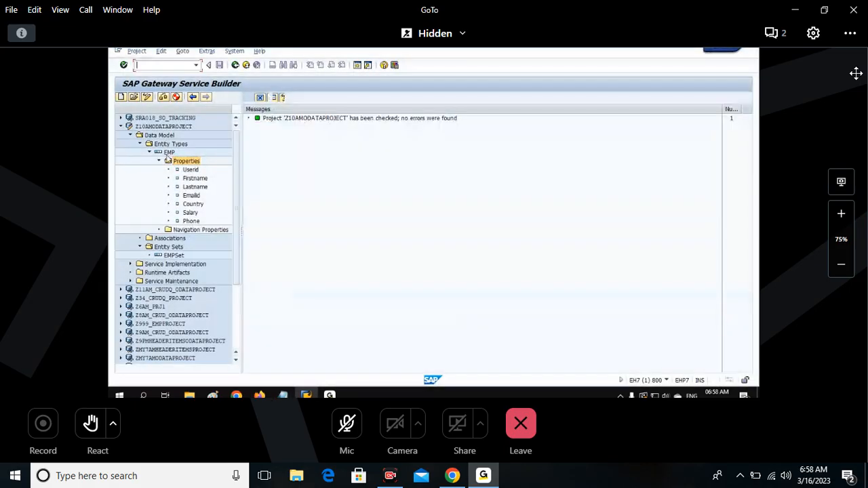
left_click(140, 145)
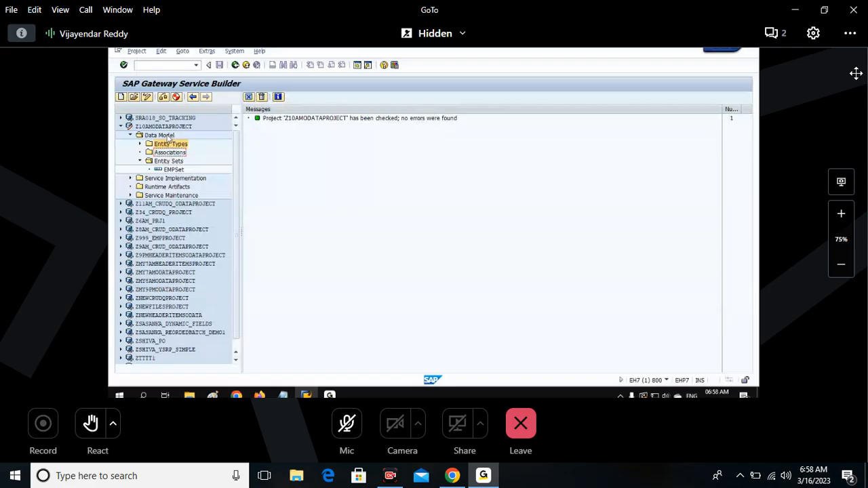
left_click(140, 160)
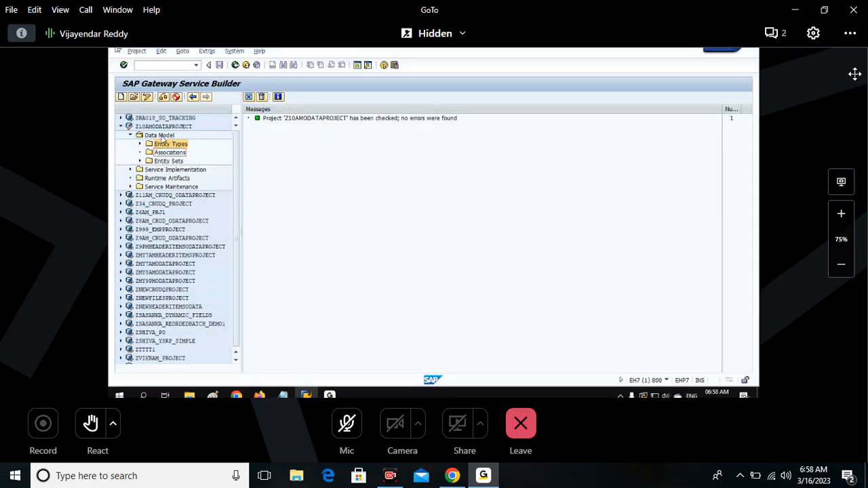
Start a DDIC structure import for Z10AMODATAPROJECT's data model and name the new entity type Flight.
right_click(171, 138)
mouse_move(188, 178)
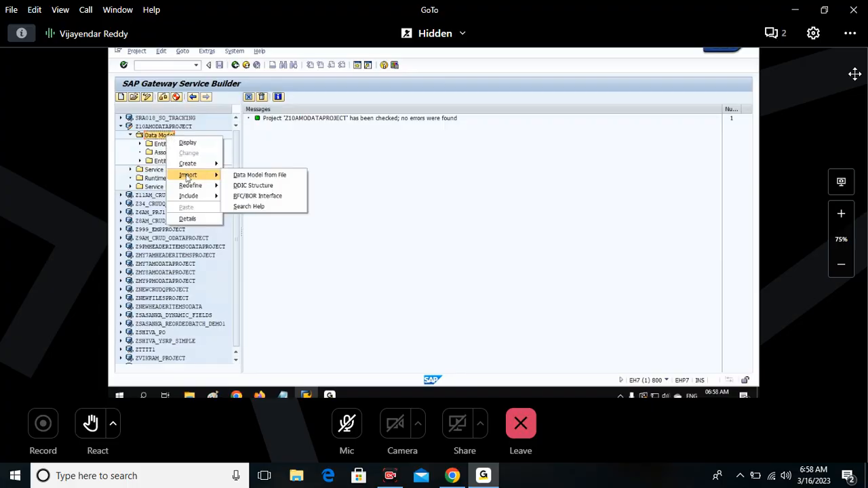
left_click(280, 187)
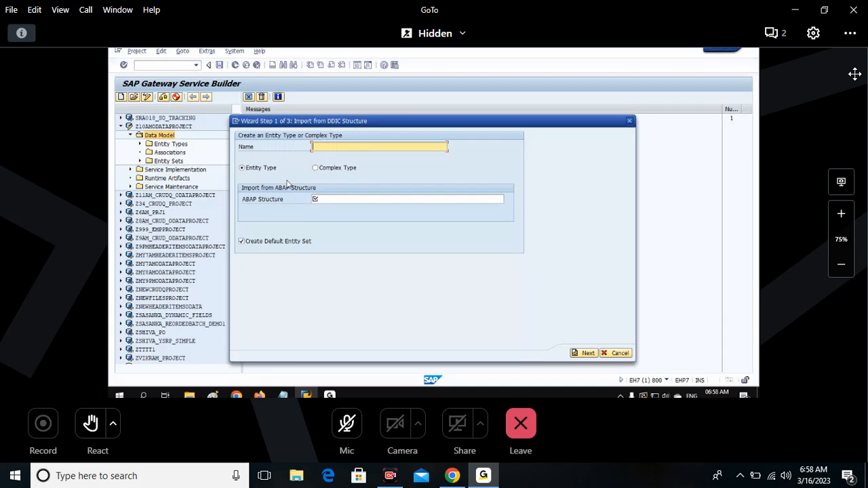
type("Flight")
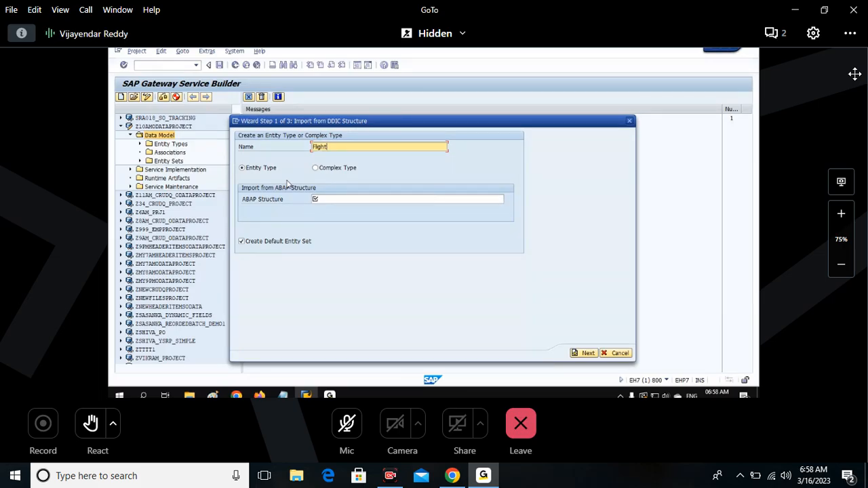
left_click_drag(343, 148, 308, 148)
Set the ABAP structure to BAPISFLDAT and leave Create Default Entity Set enabled for the Flight entity type.
left_click(335, 200)
type("BAPIS")
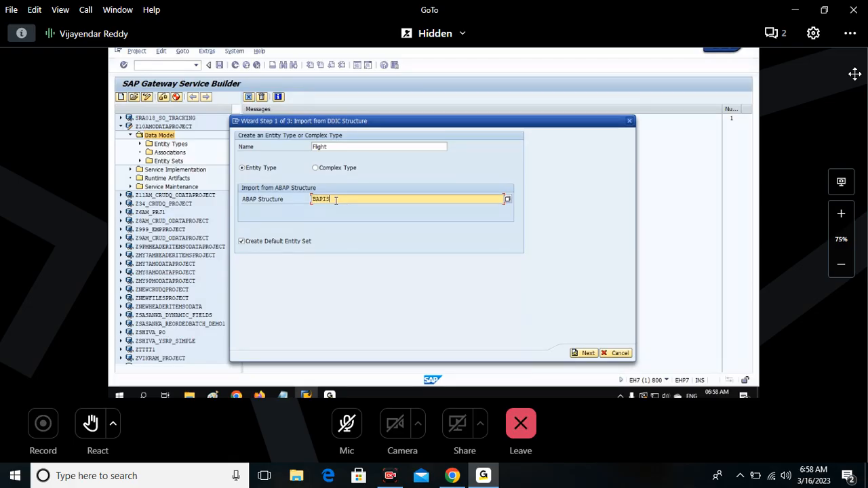
type("FLDAT")
left_click_drag(312, 198, 346, 198)
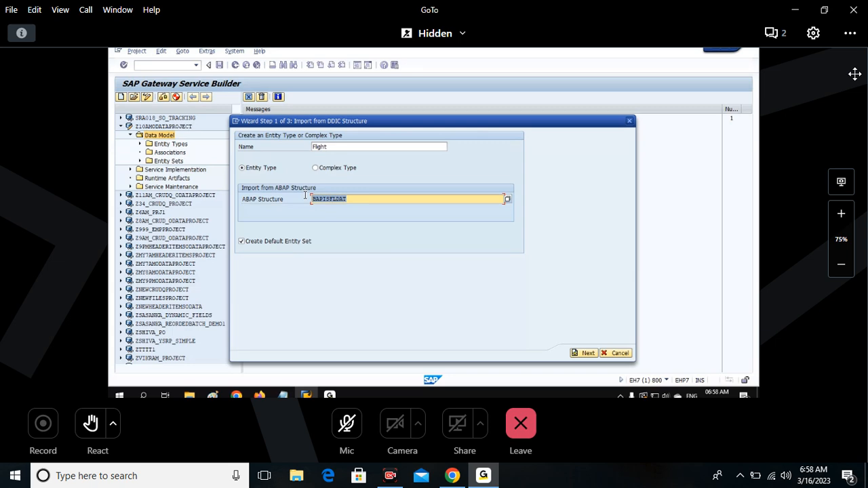
left_click(242, 242)
left_click(242, 242)
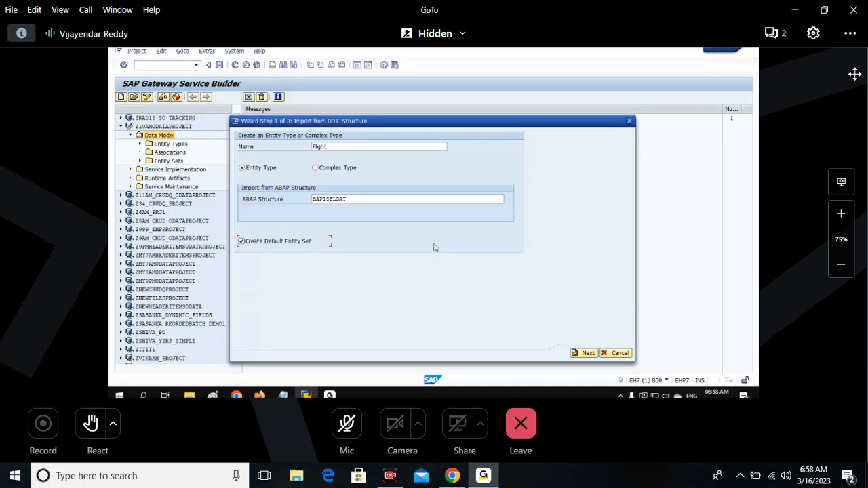
Select all fields of the BAPISFLDAT structure for the Flight entity type and continue to its property settings.
left_click(587, 353)
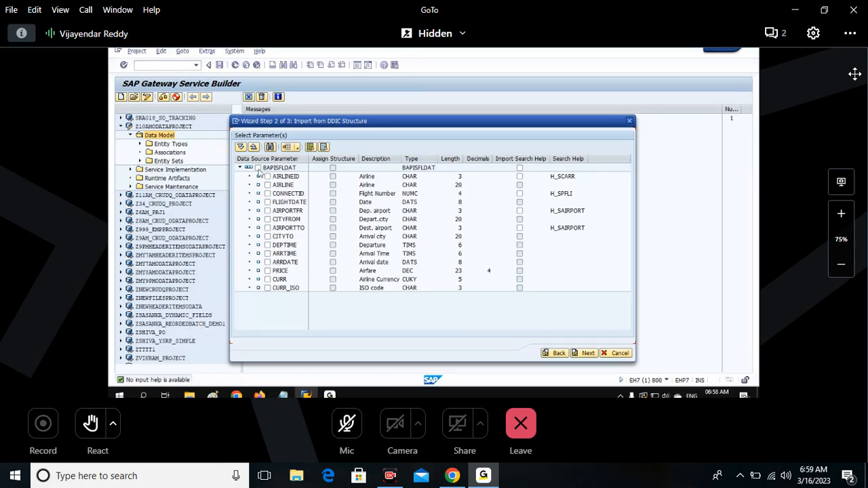
left_click(266, 176)
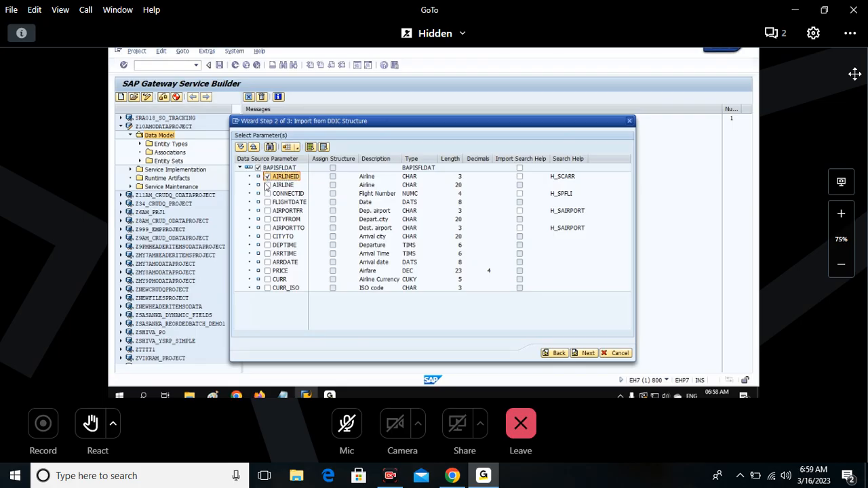
left_click(267, 184)
left_click(267, 194)
left_click(266, 202)
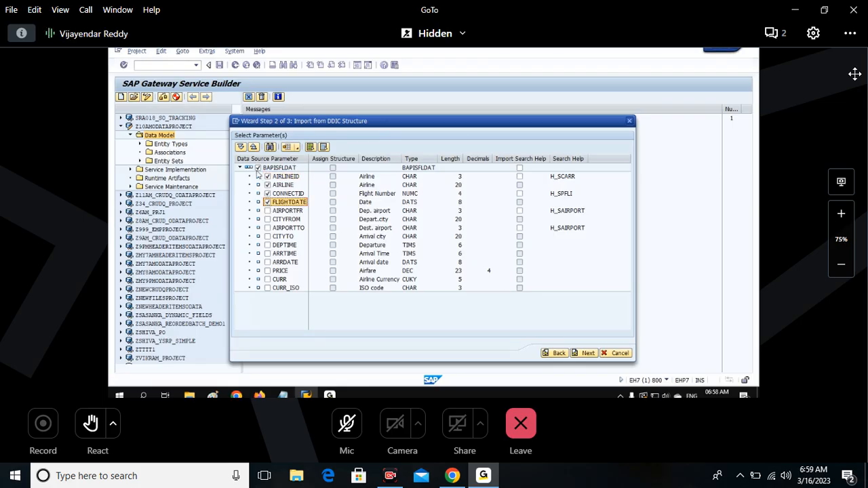
left_click(258, 168)
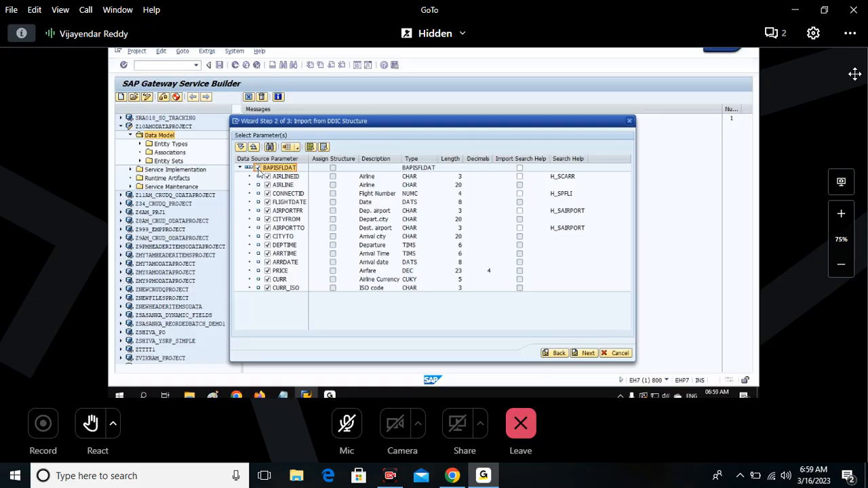
left_click(586, 353)
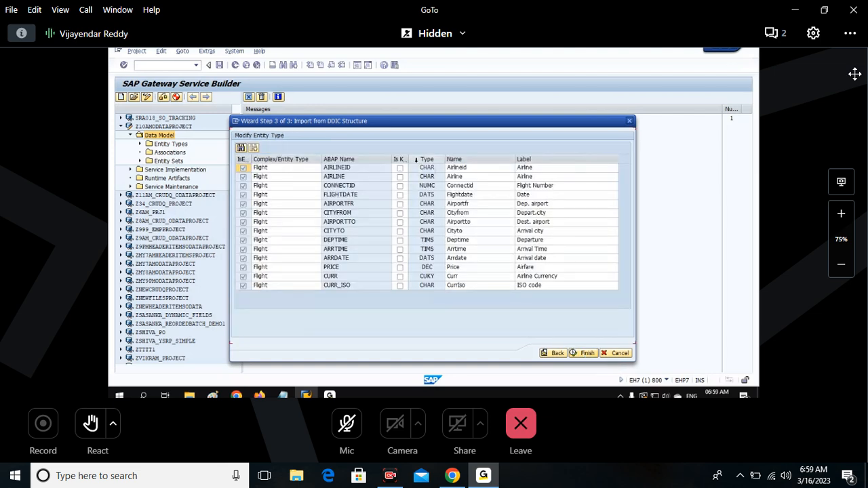
Mark AIRLINEID as the key field, finish the Flight import and close the messages list.
left_click_drag(416, 159, 420, 161)
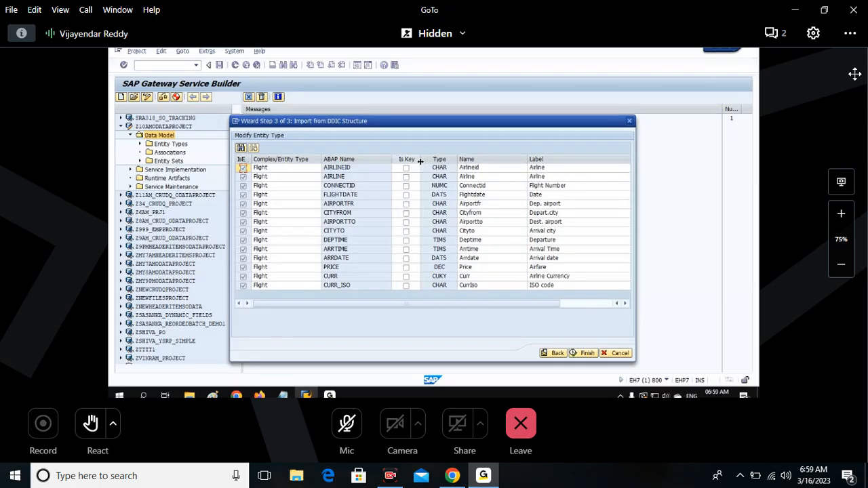
left_click(359, 169)
left_click(406, 168)
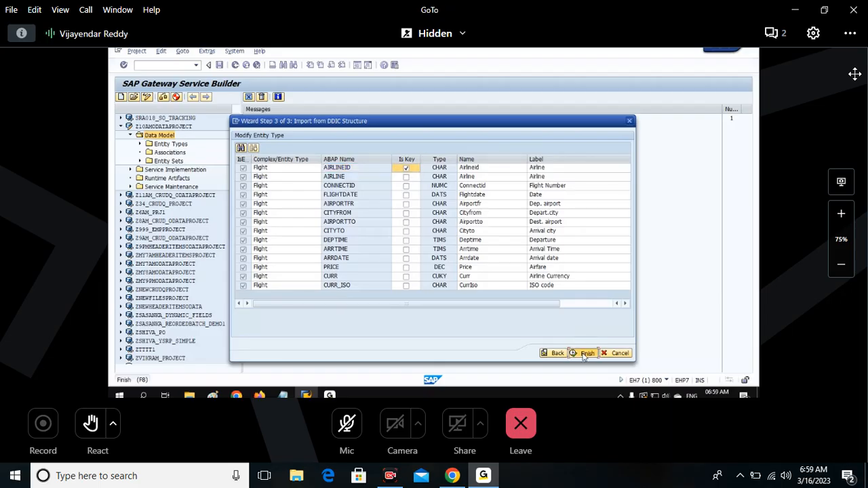
left_click(584, 354)
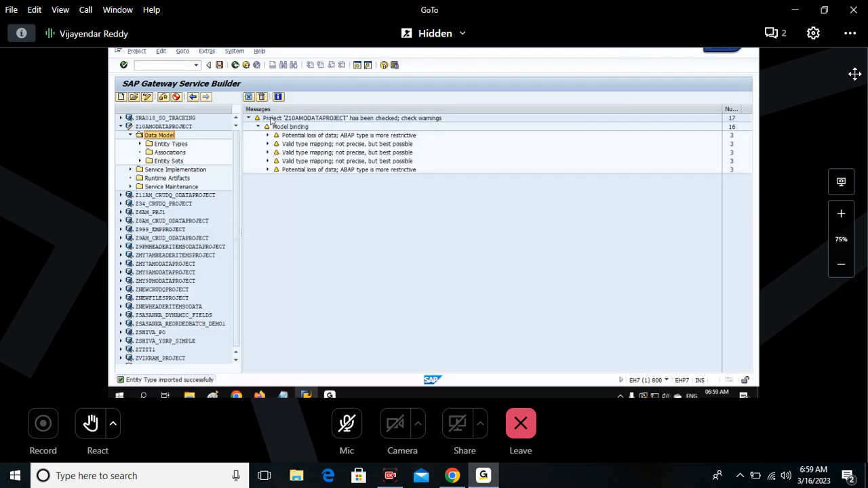
left_click(249, 97)
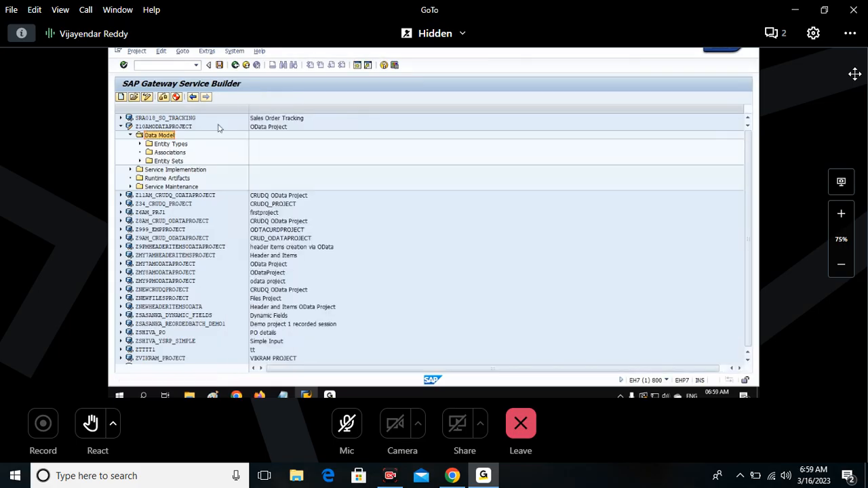
Expand the project's Entity Types and Entity Sets folders and check the Flight and FlightSet entries.
double_click(171, 145)
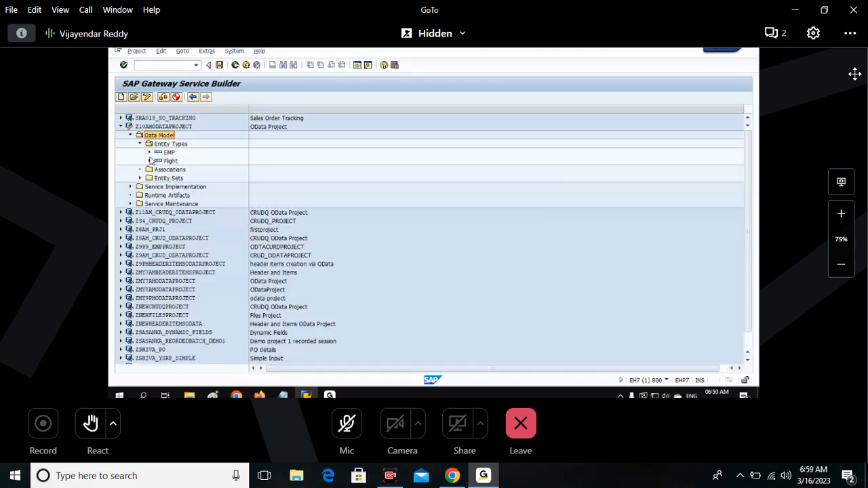
left_click(140, 178)
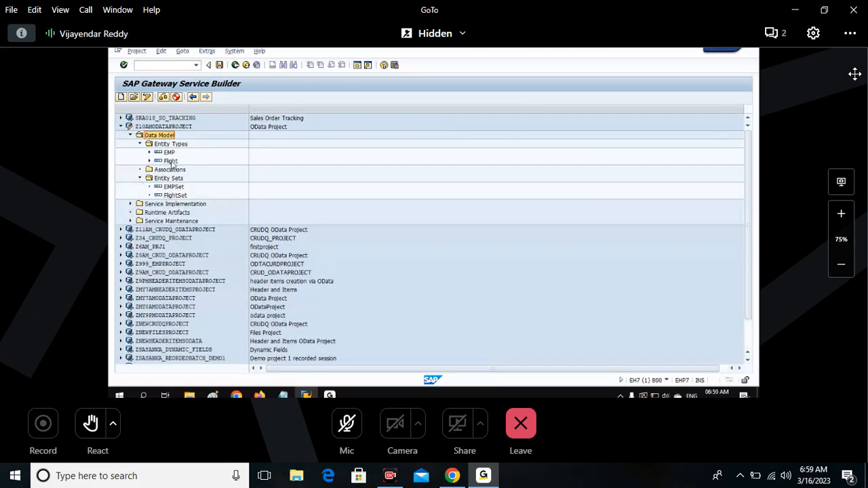
left_click(170, 161)
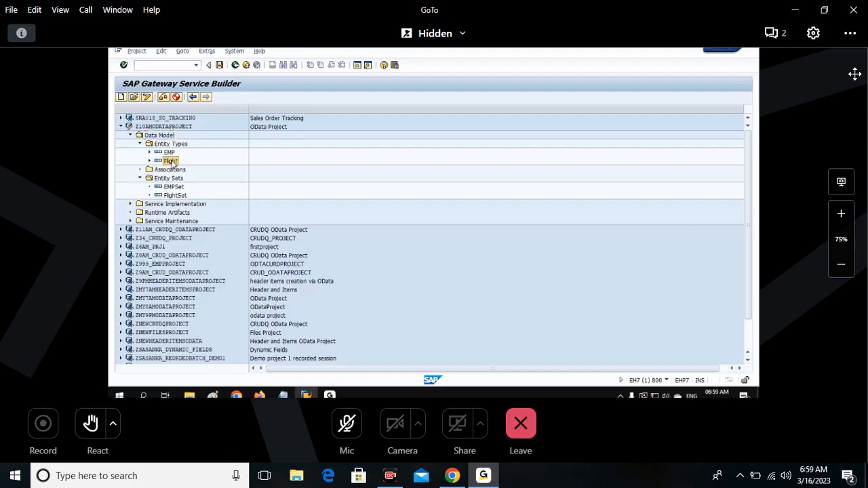
left_click(178, 196)
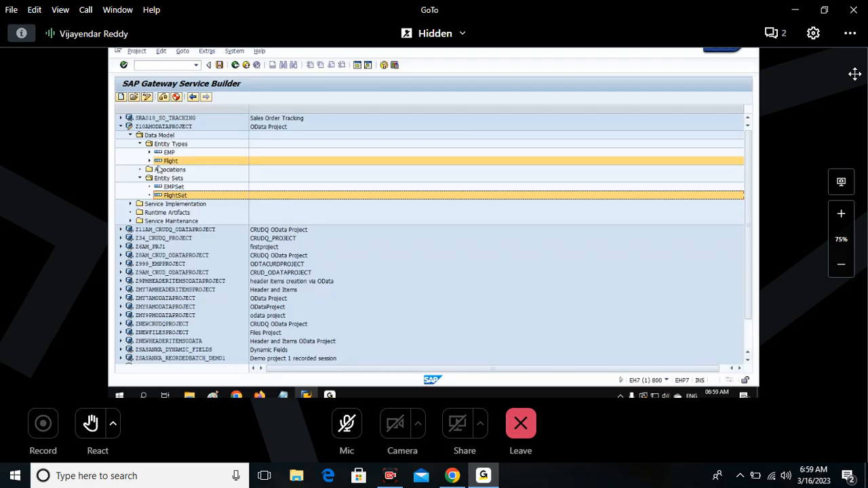
Expand the Flight entity type and open its properties table.
left_click(150, 163)
left_click(149, 162)
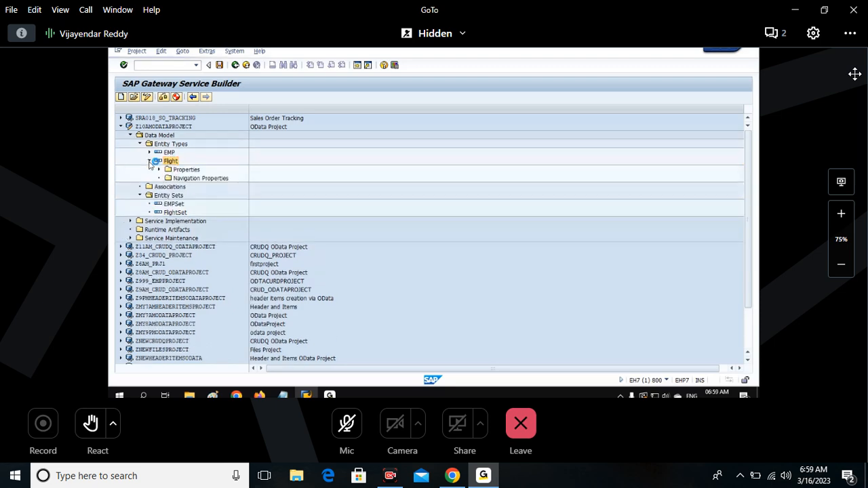
left_click(158, 170)
left_click(186, 171)
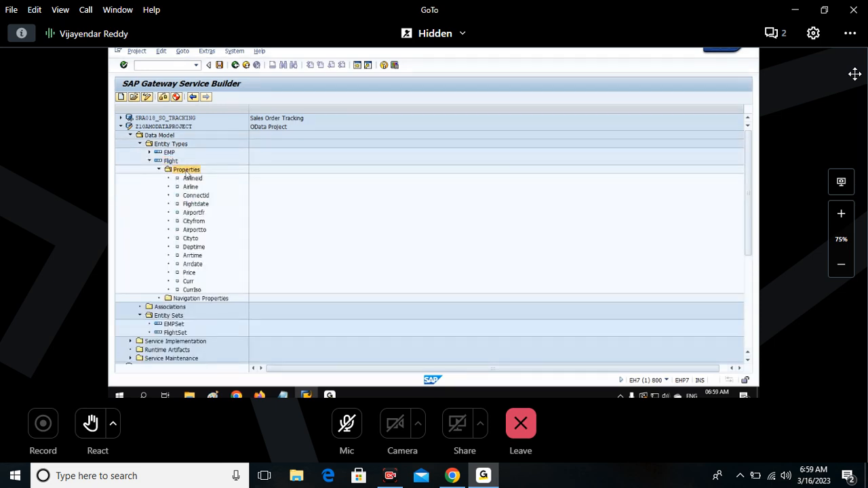
double_click(186, 171)
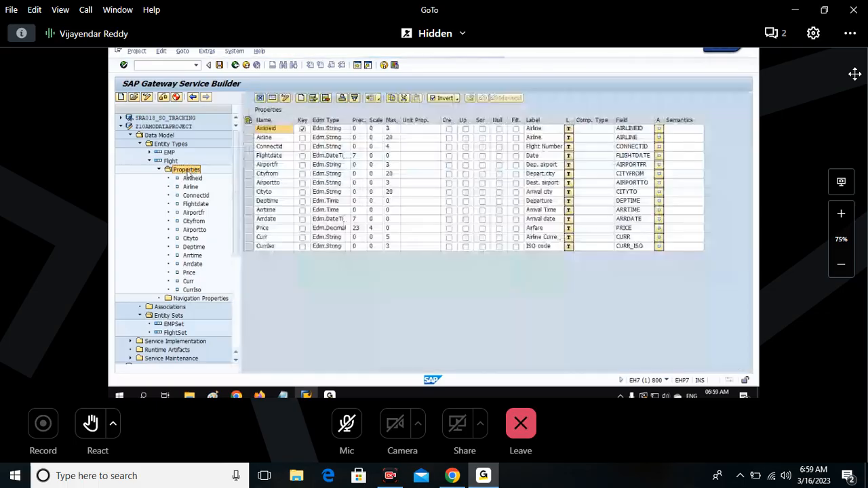
Examine the name, Edm type, maximum length and key columns of Flight's properties, widening the Edm type column.
left_click(322, 120)
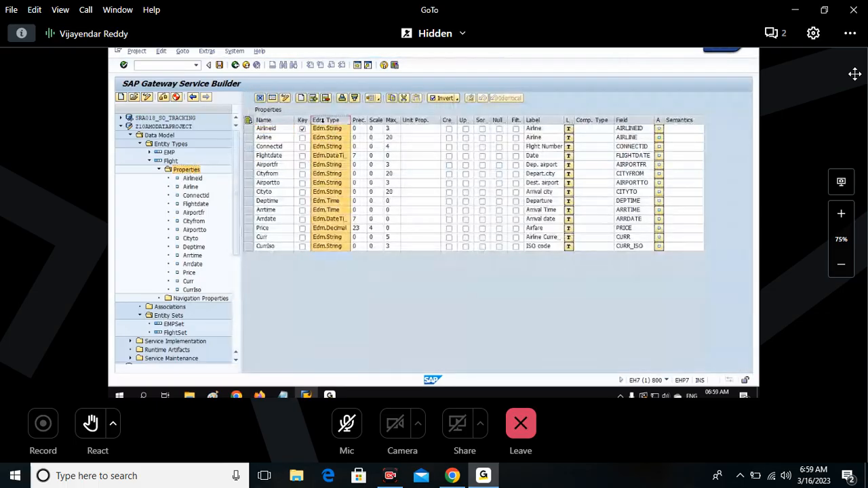
left_click(391, 120)
left_click(264, 120)
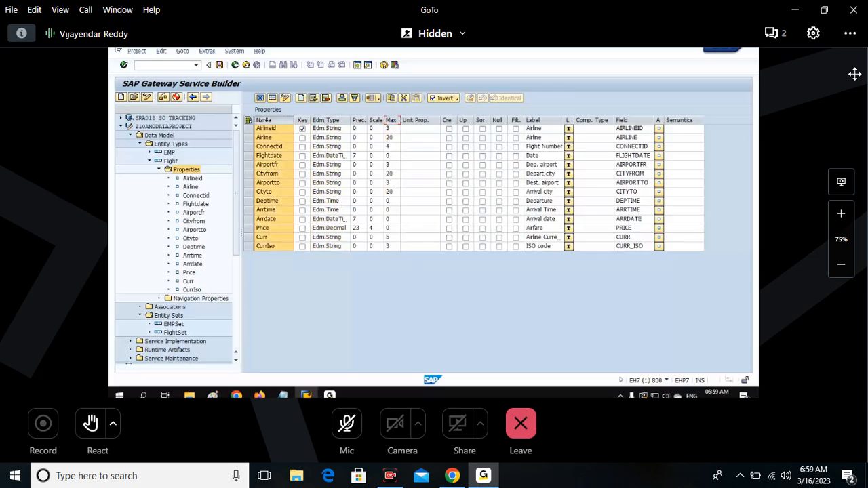
left_click(315, 120)
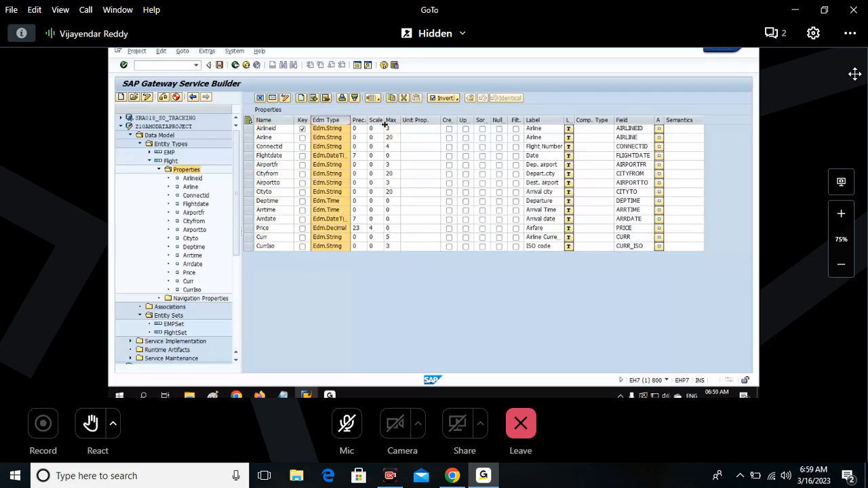
left_click(386, 121)
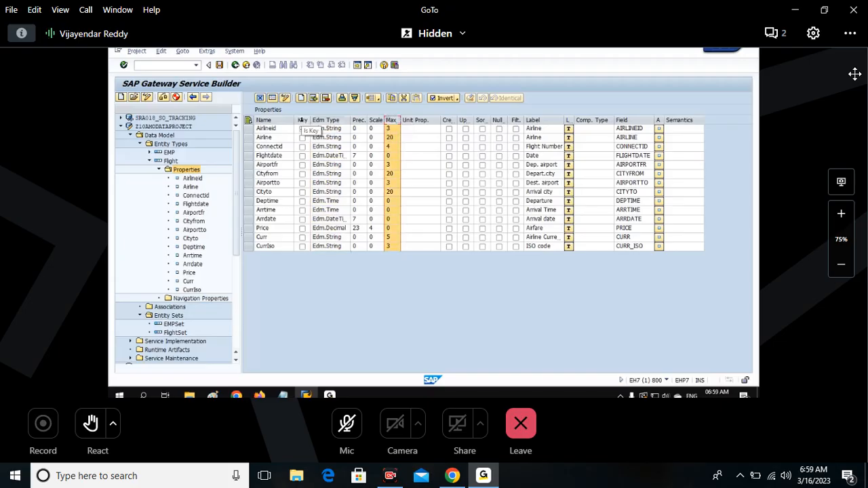
left_click(303, 120)
left_click(302, 128)
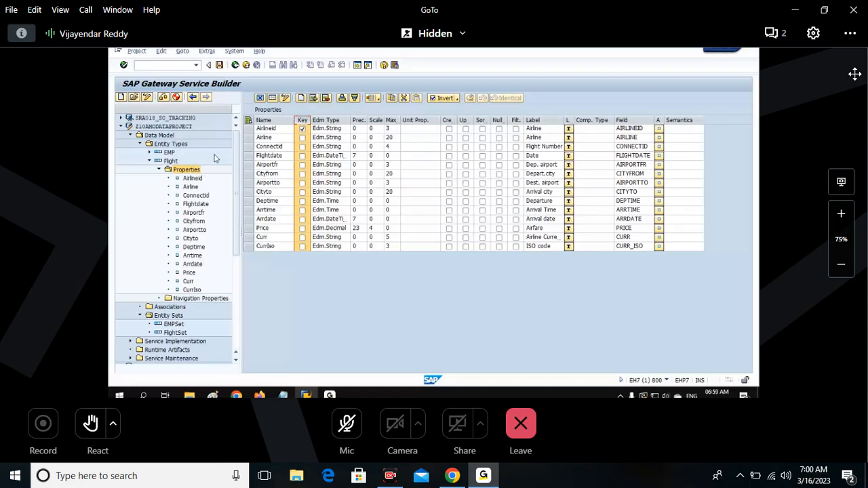
left_click(250, 121)
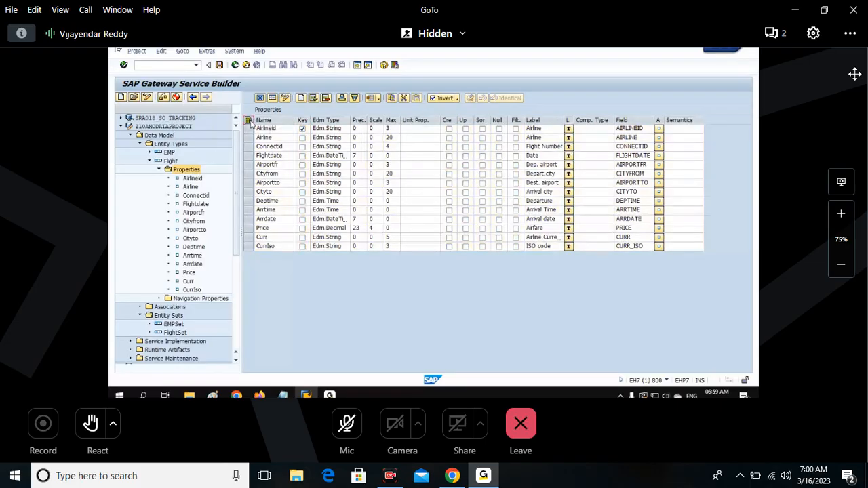
left_click(248, 120)
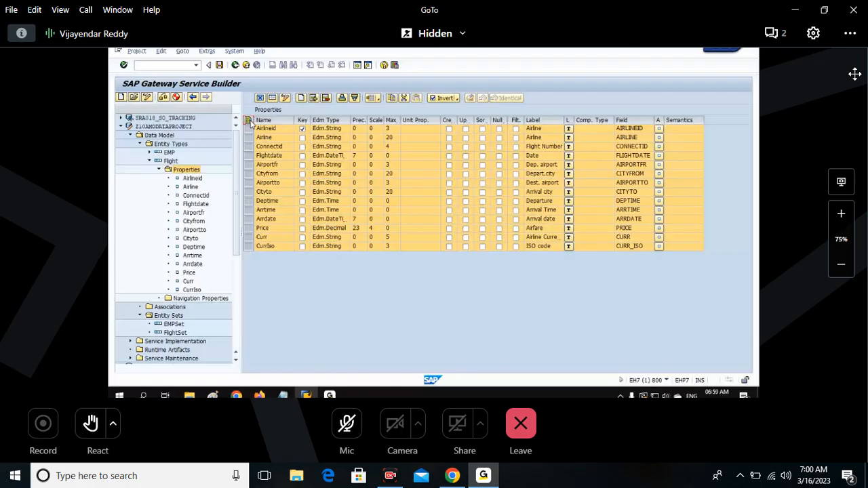
left_click(248, 121)
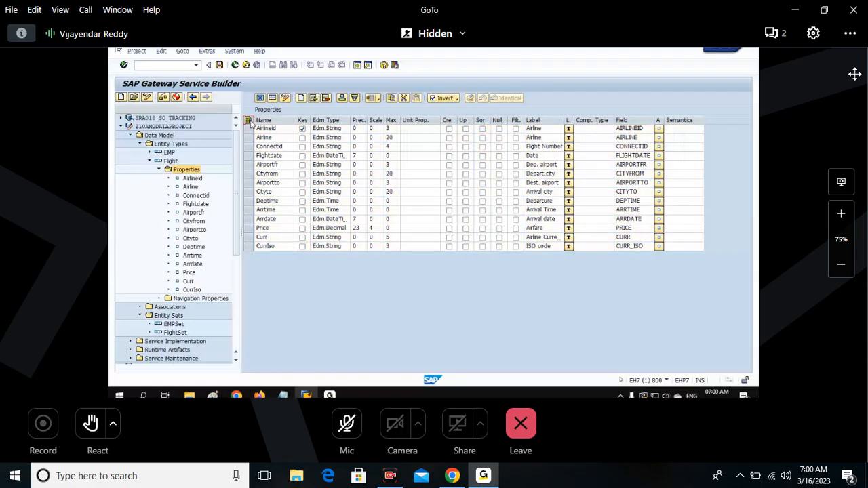
left_click_drag(350, 120, 361, 120)
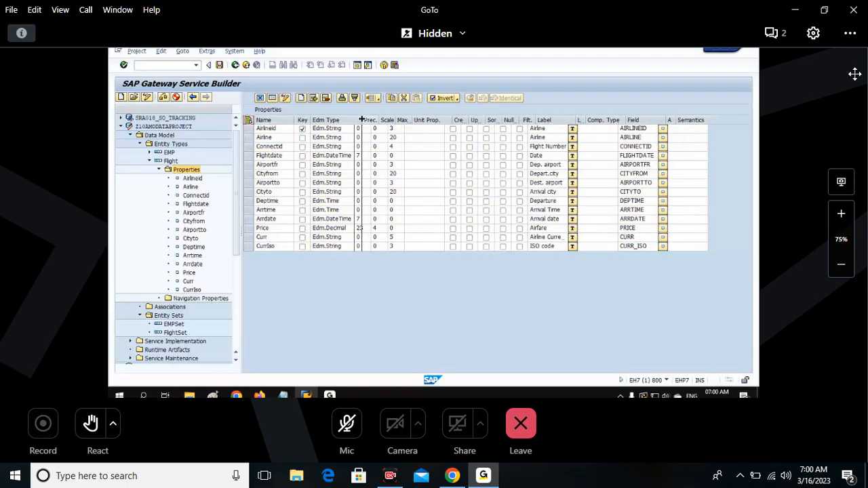
Switch to the Notepad notes and review the steps for creating the EMP entity type and entity set.
key("alt+Tab")
left_click_drag(111, 160, 172, 256)
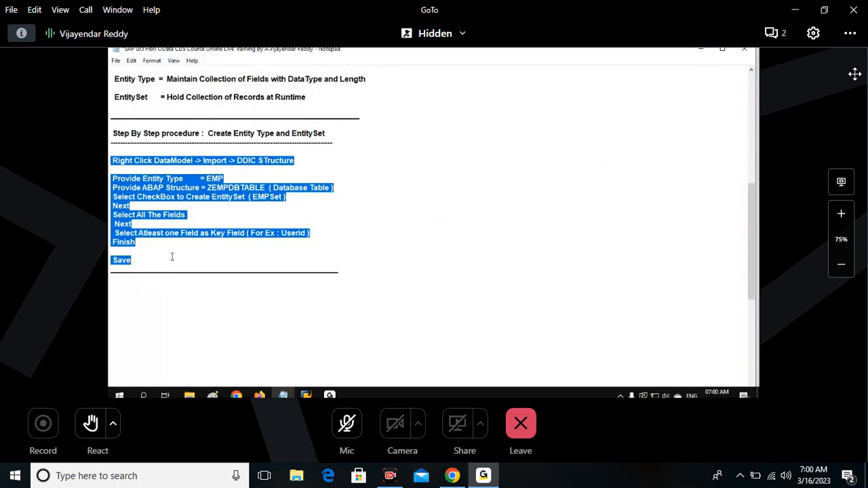
scroll(206, 306, "down", 1)
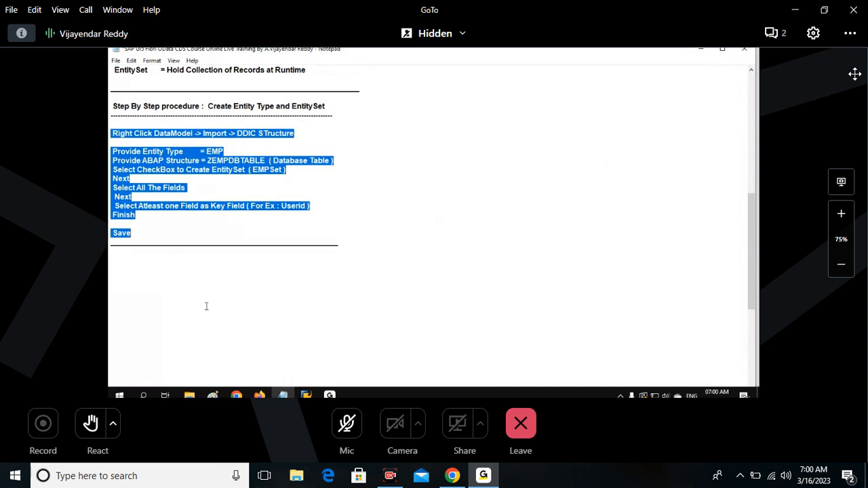
scroll(206, 306, "down", 1)
Start a note below the entity type procedure with the text "Note : if Required, we can create".
left_click(354, 221)
type("Note L if")
key("BackSpace")
key("BackSpace")
key("BackSpace")
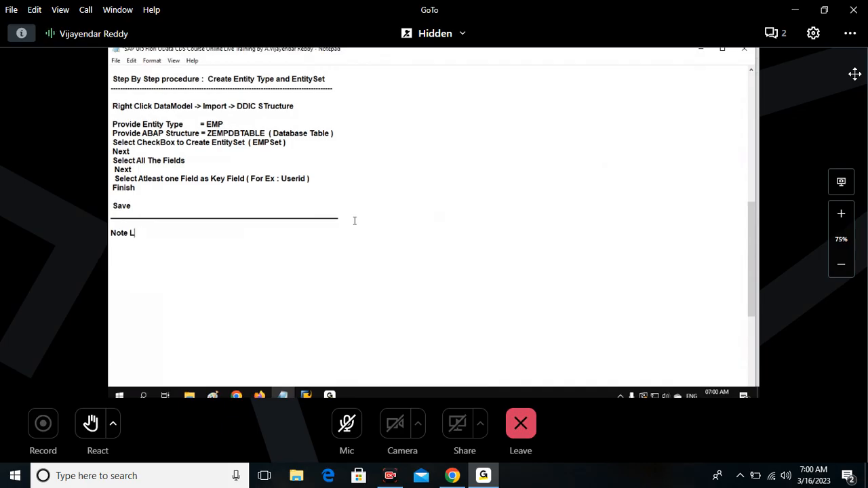
key("BackSpace")
type(": if Required,  we can ceat")
key("BackSpace")
key("BackSpace")
key("BackSpace")
type("reate Multi")
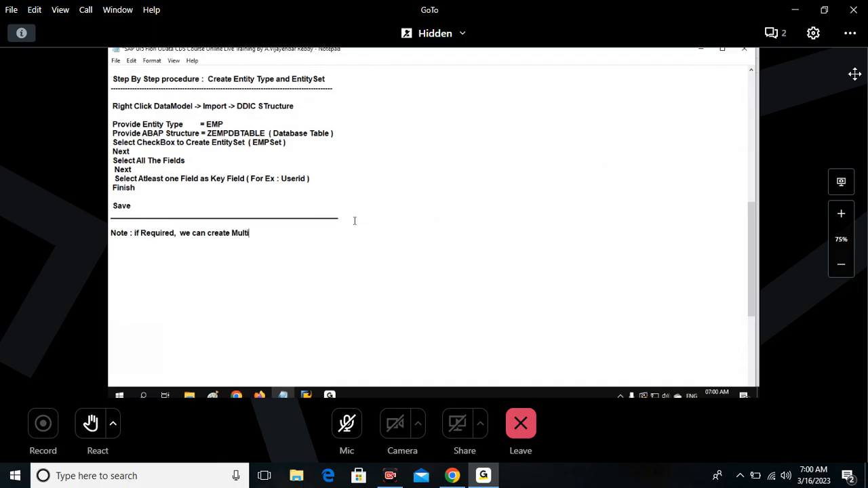
type("ple Entity TYp")
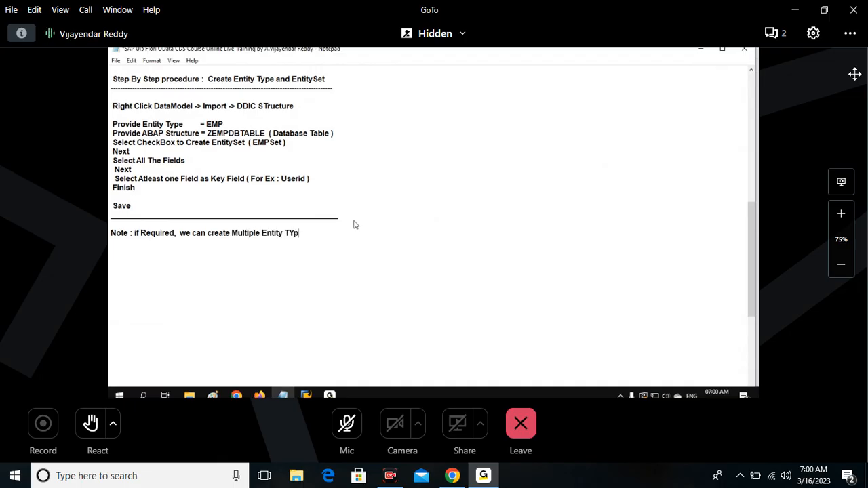
Continue the note with "Multiple Entity Types and Multiple EntitySets".
key("BackSpace")
key("BackSpace")
type("u")
key("BackSpace")
type("ypes and Multiple EntitySets in Same")
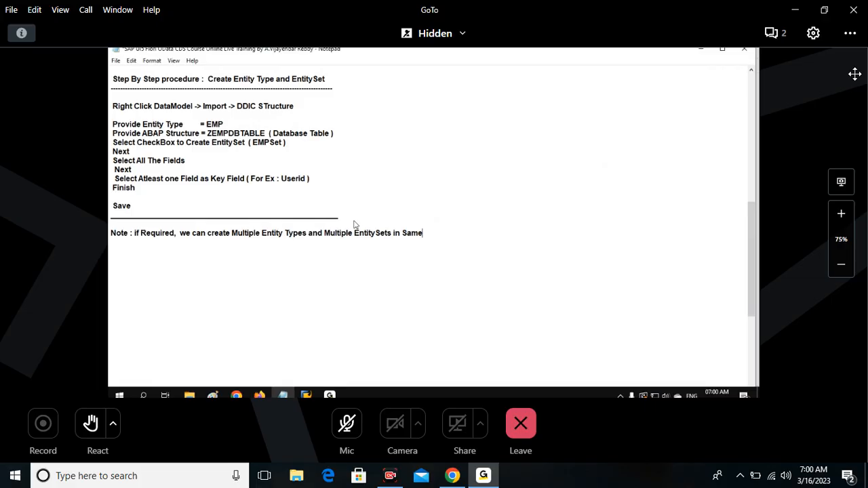
type(" Odata")
Complete the note with "in Same OData Project" and add blank space below it.
key("BackSpace")
key("BackSpace")
key("BackSpace")
key("BackSpace")
key("BackSpace")
type("ODat")
key("BackSpace")
key("BackSpace")
key("BackSpace")
key("BackSpace")
type("Data Project")
key("Return")
key("Return")
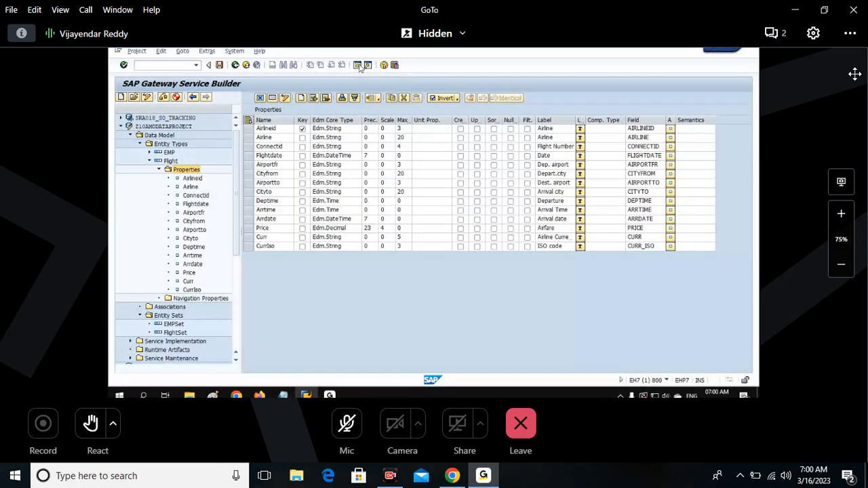
Return to SAP Gateway Service Builder, open a new SAP session and start transaction SE11.
left_click(357, 65)
type("SE11")
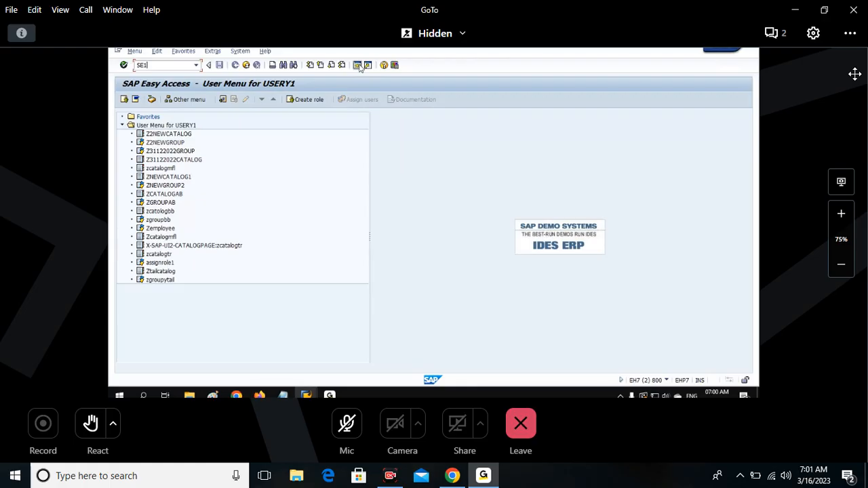
key("Return")
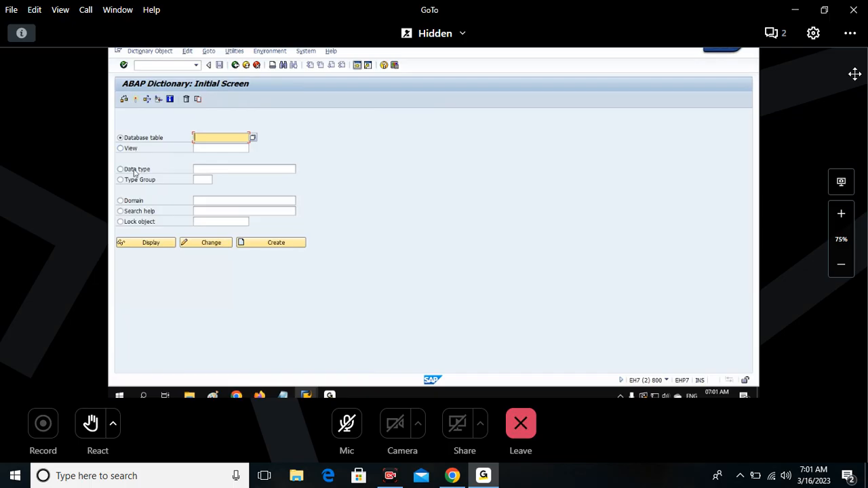
Display the data type BAPISFLDAT in the ABAP Dictionary.
left_click(198, 168)
type("z")
key("BackSpace")
type("BAPISFLOAT")
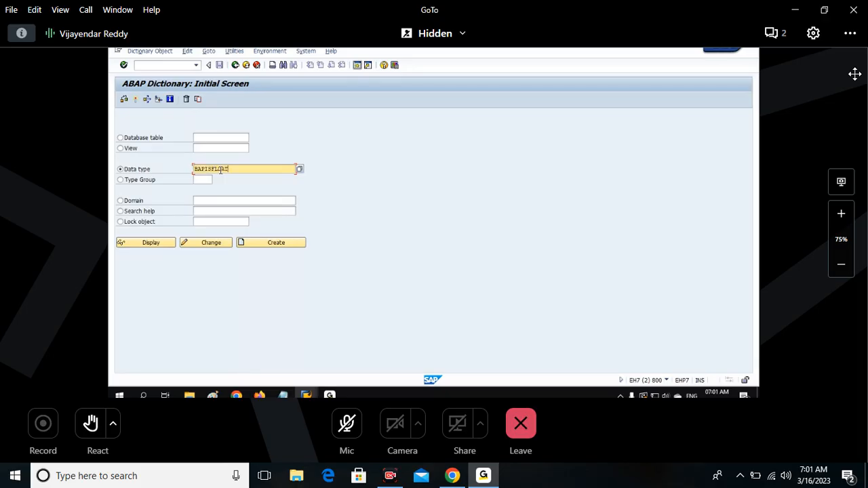
left_click_drag(239, 168, 193, 169)
left_click(158, 244)
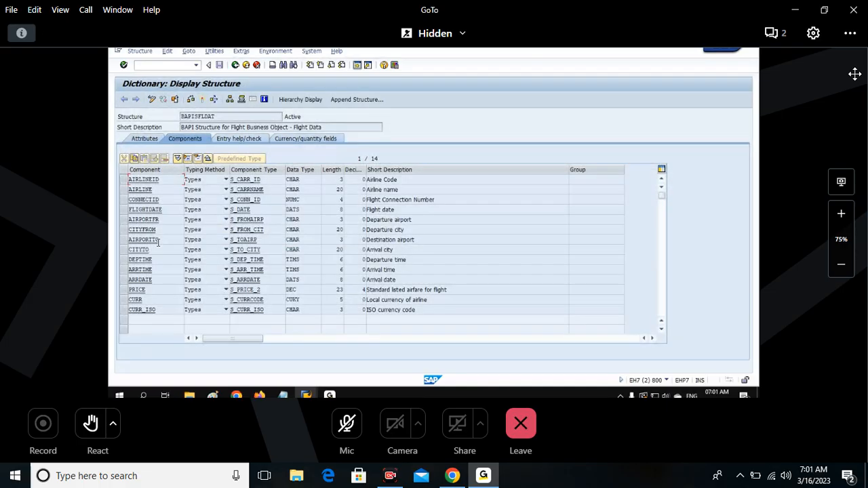
Examine the structure name and the Data Type column for the components of BAPISFLDAT.
left_click(301, 180)
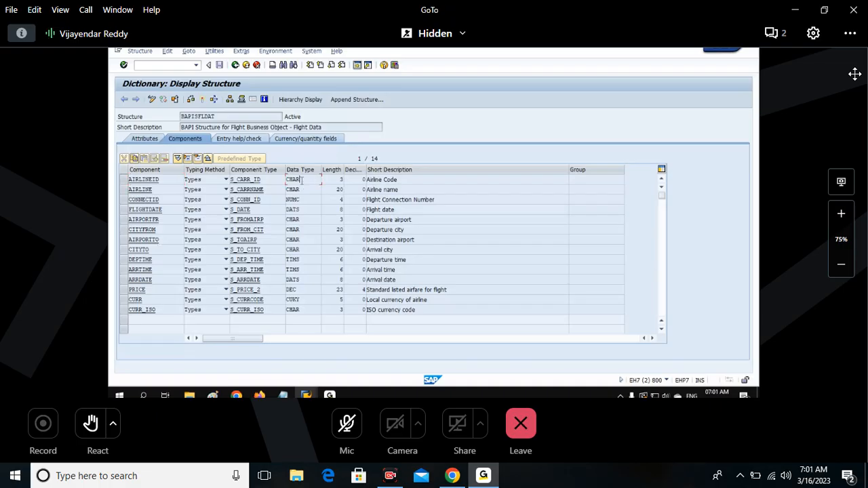
left_click_drag(301, 180, 286, 210)
left_click(299, 260)
left_click_drag(299, 260, 287, 301)
left_click(301, 301)
left_click(309, 299)
left_click_drag(239, 116, 129, 117)
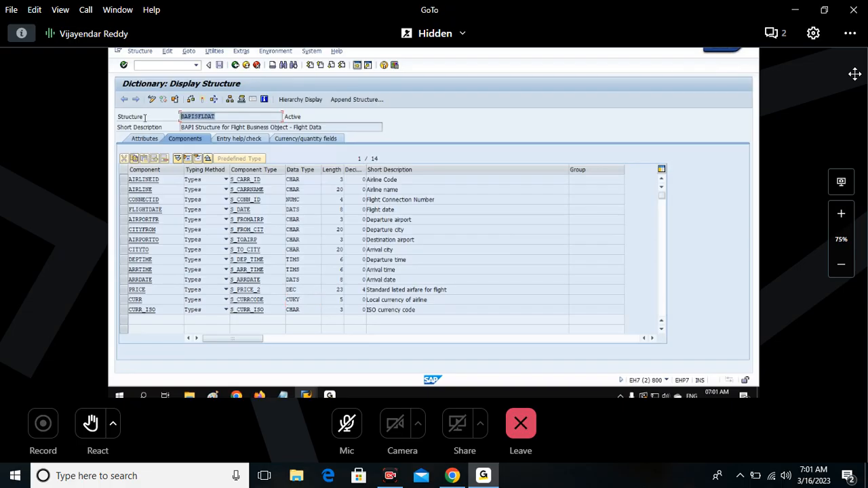
left_click_drag(300, 179, 284, 200)
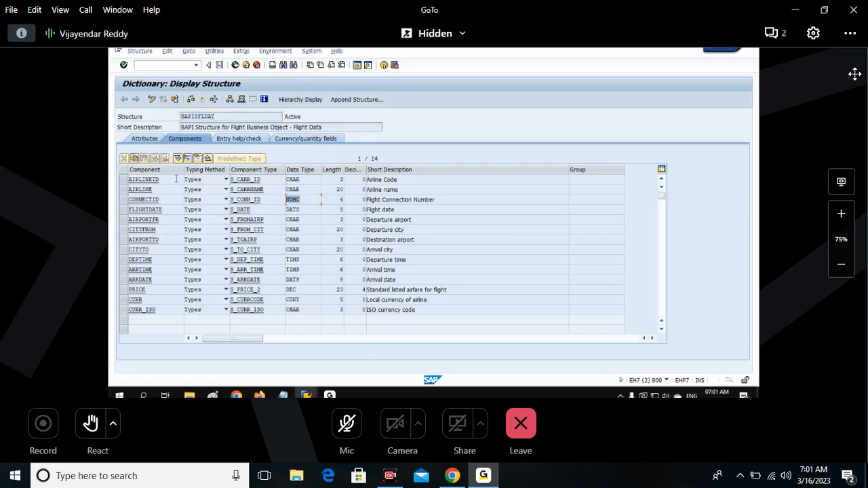
Check the ABAP data types of the AIRLINEID, AIRLINE, CONNECTID and FLIGHTDATE components.
left_click_drag(138, 180, 183, 180)
double_click(145, 179)
double_click(293, 180)
left_click(301, 190)
double_click(300, 190)
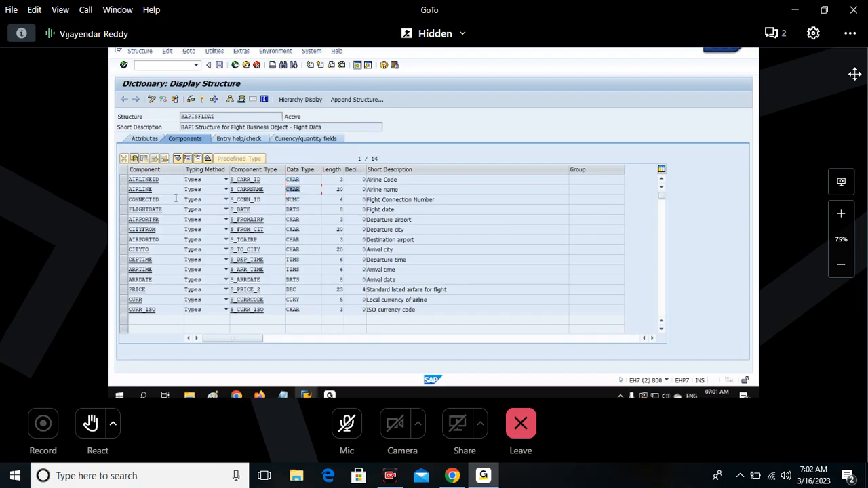
double_click(176, 199)
double_click(295, 200)
double_click(164, 210)
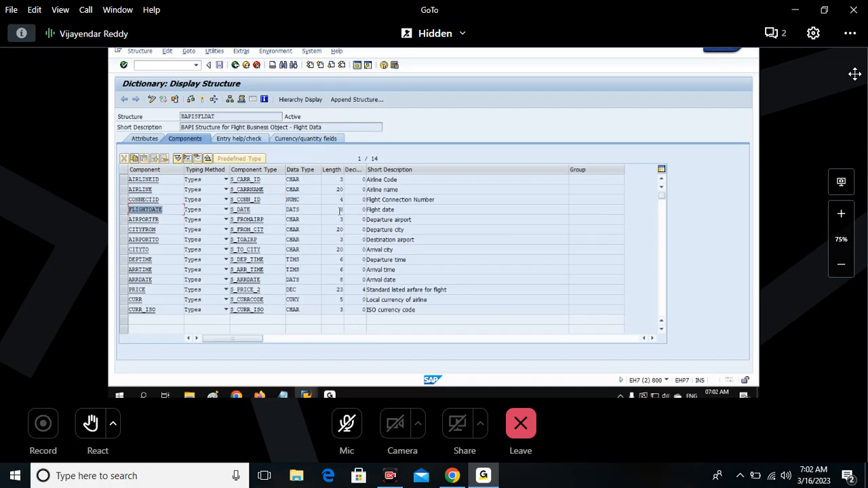
double_click(293, 210)
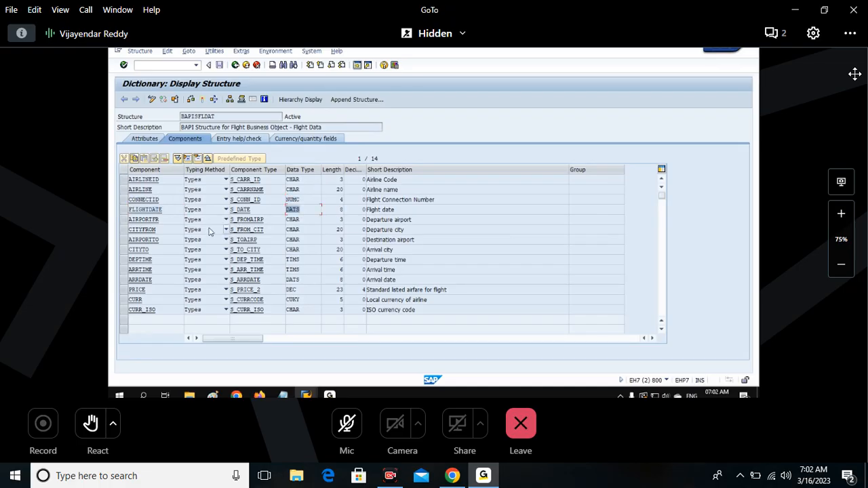
Check the ABAP data types of DEPTIME and PRICE, then highlight the whole Data Type column.
double_click(151, 259)
double_click(292, 259)
double_click(134, 290)
double_click(307, 290)
left_click(303, 290)
left_click(309, 169)
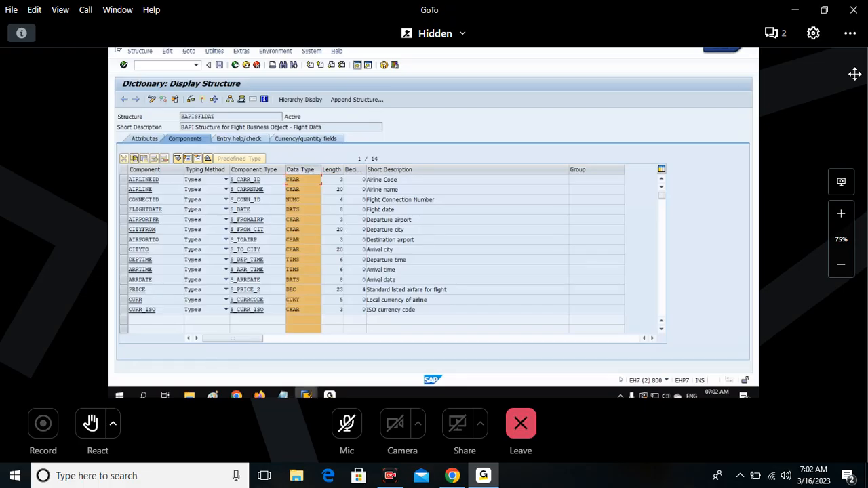
Return to SAP Gateway Service Builder and show the properties of the Flight entity type.
left_click(308, 395)
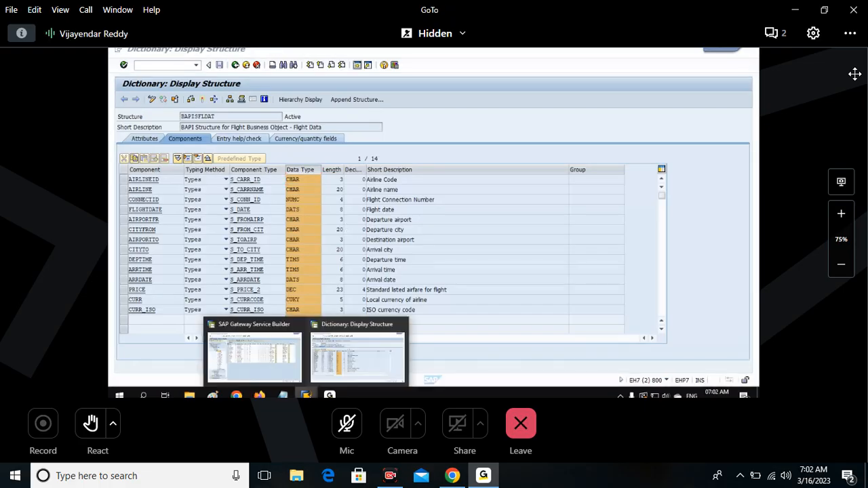
left_click(254, 356)
left_click(150, 161)
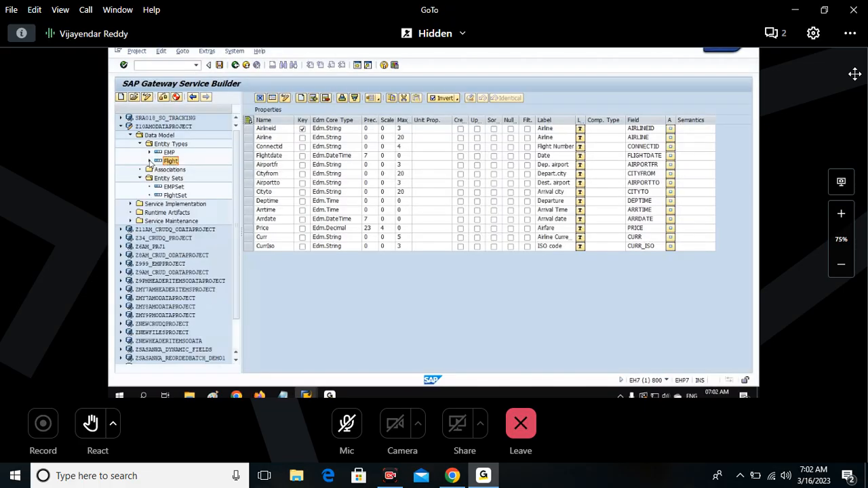
left_click(150, 160)
left_click(194, 169)
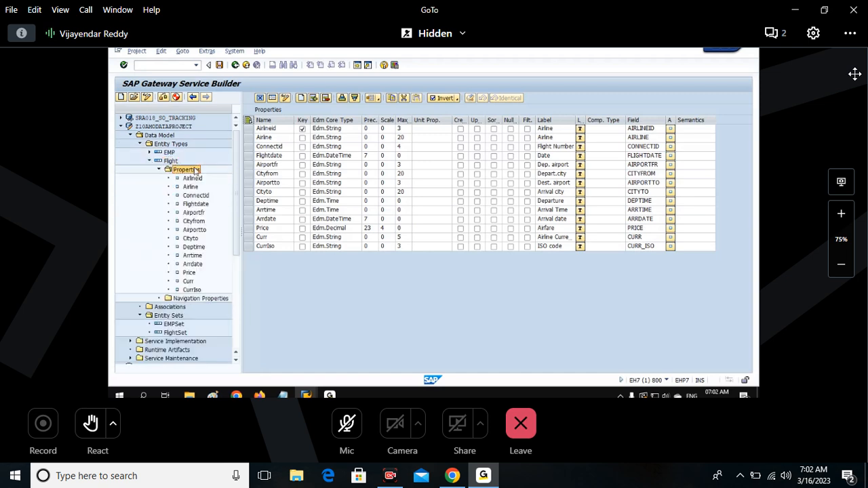
Examine the Edm Core Type of the Flight properties, including Airlineid, Flightdate, Deptime and Price.
left_click(338, 131)
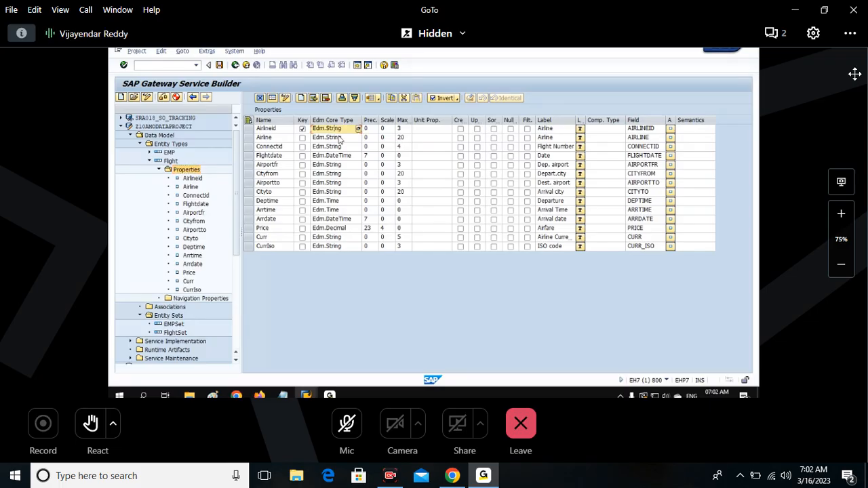
left_click(335, 156)
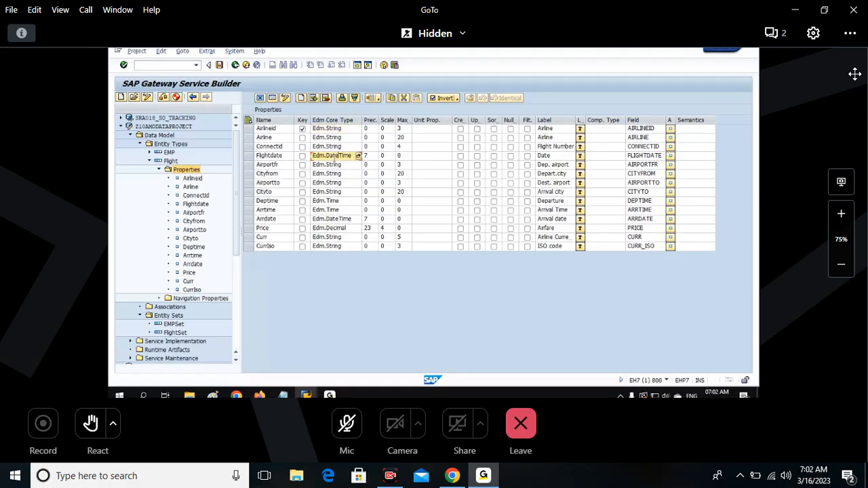
left_click(335, 201)
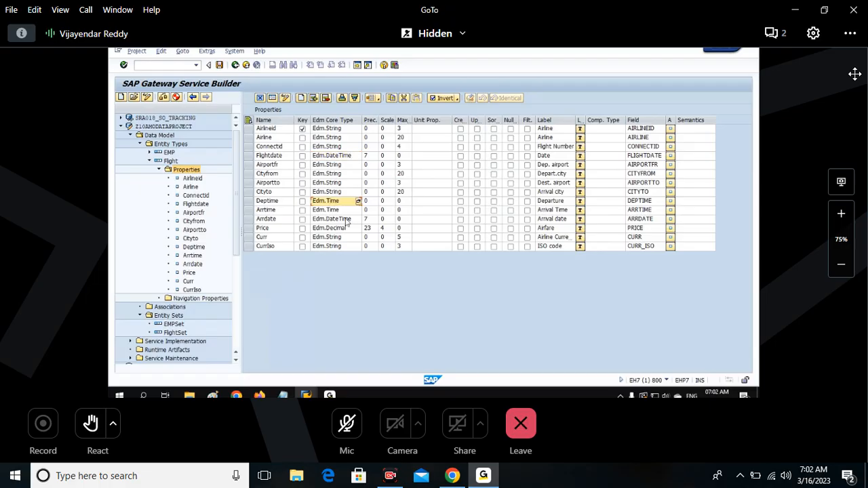
left_click(341, 229)
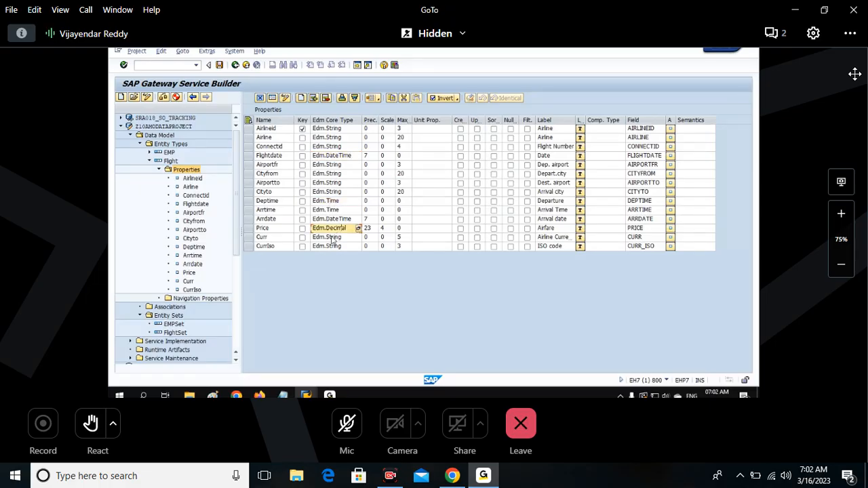
left_click(333, 120)
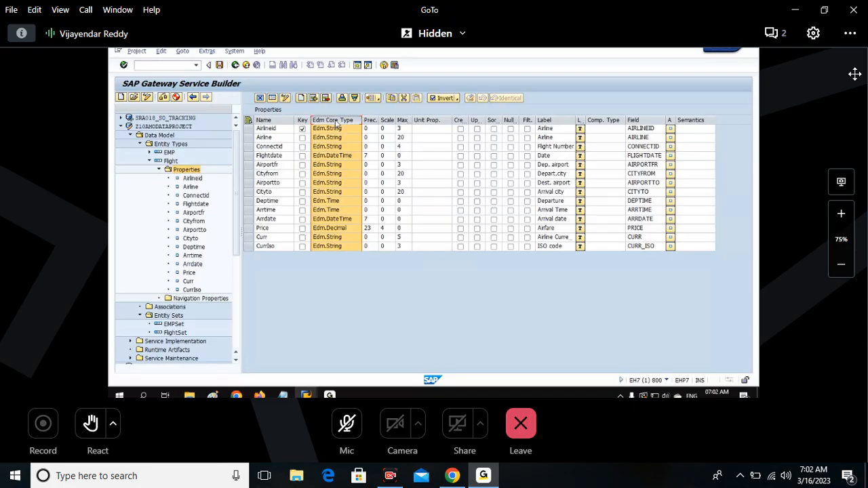
left_click(248, 120)
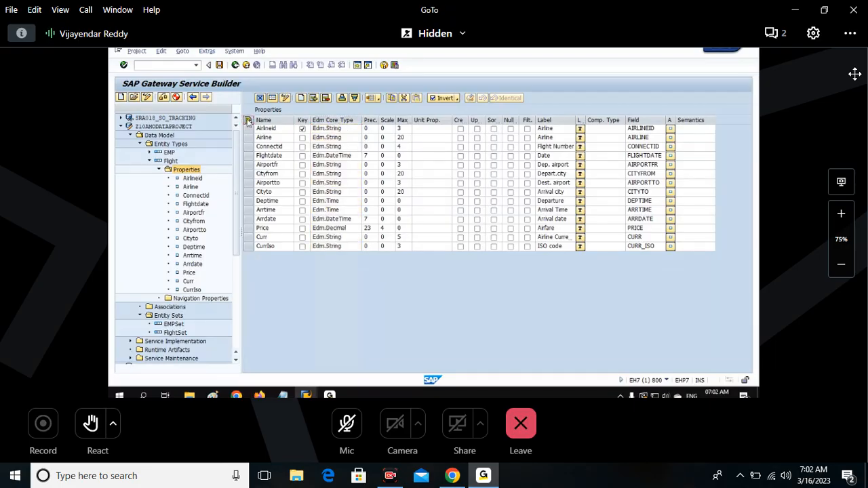
left_click(334, 121)
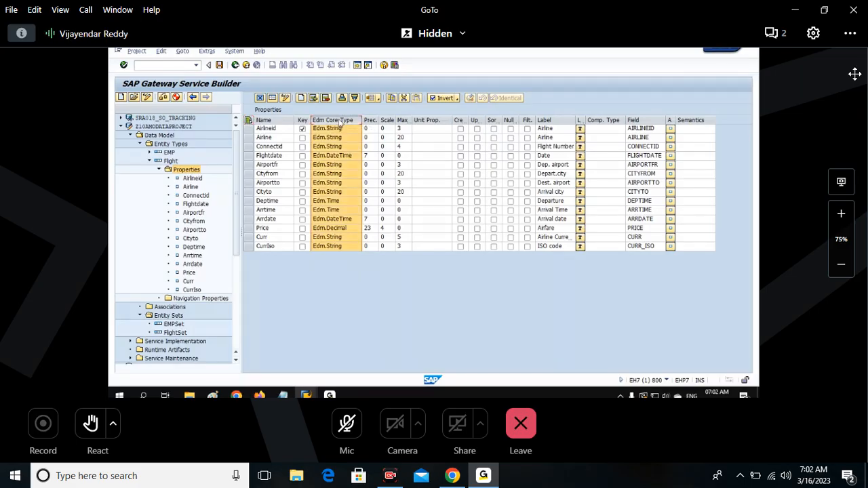
left_click(248, 121)
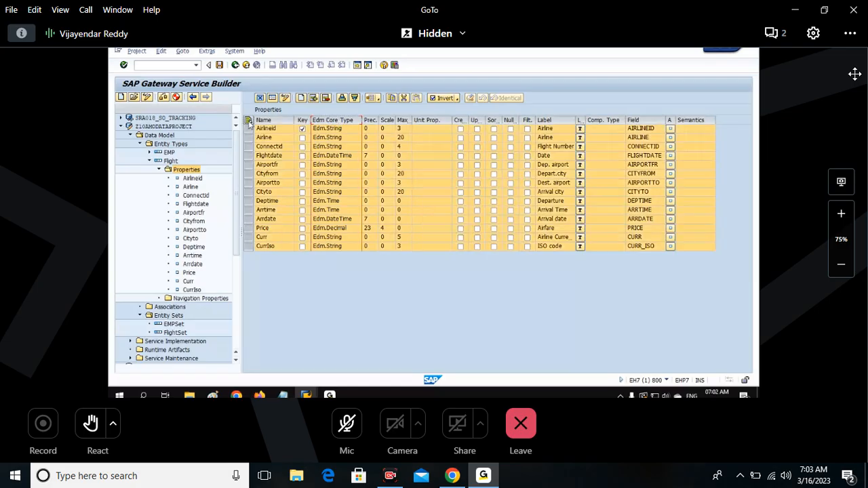
left_click(341, 120)
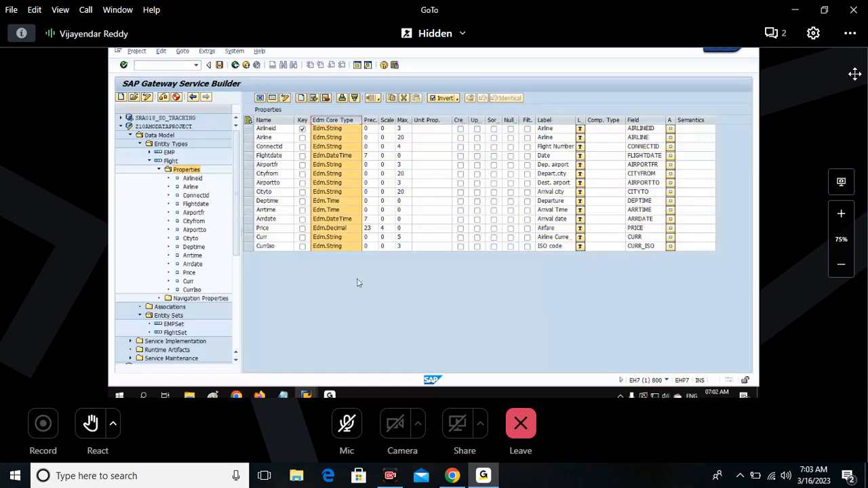
left_click(346, 285)
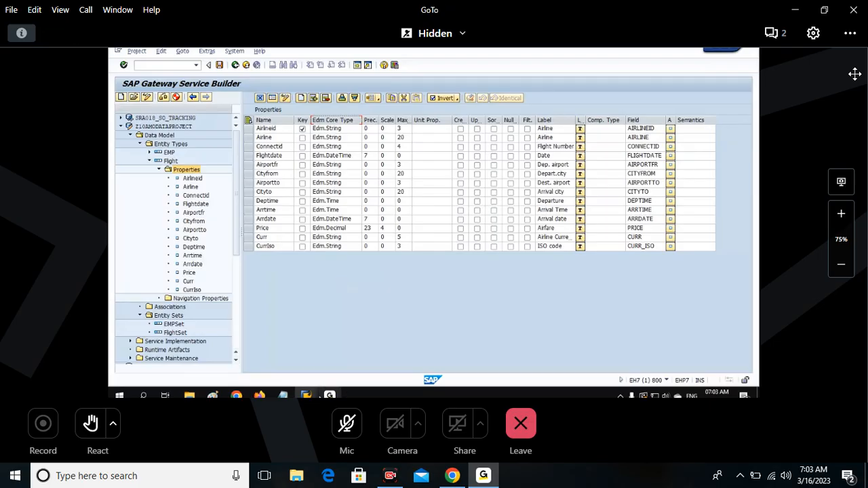
Switch to the Notepad notes and add the line "Note : When Fields are Imported from ABAP to OData".
left_click(282, 395)
type("Note : W")
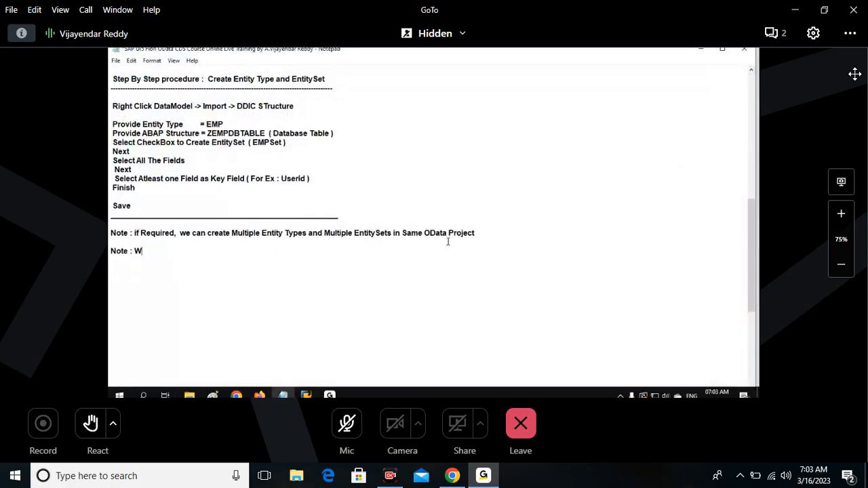
type("hen Fields are Imported from ABAP to OD")
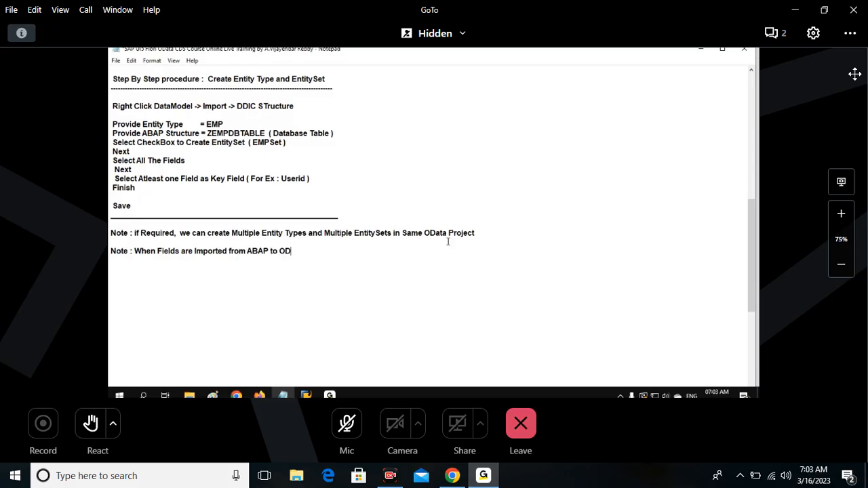
type("ata")
Start an indented continuation line with "Then ABAP Data Types are Automatically".
key("Return")
key("Tab")
type("Then ABAP Data")
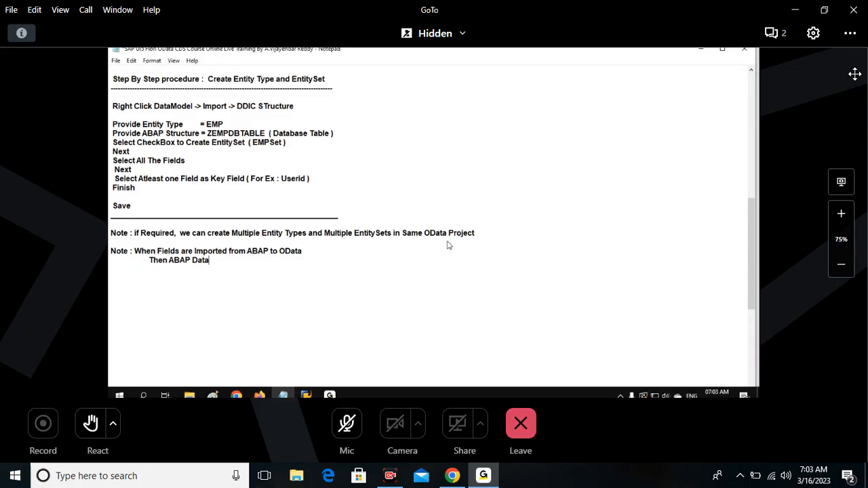
type(" Types are AUto")
key("BackSpace")
key("BackSpace")
key("BackSpace")
type("utomatically Converted to Equivalent OData EDM")
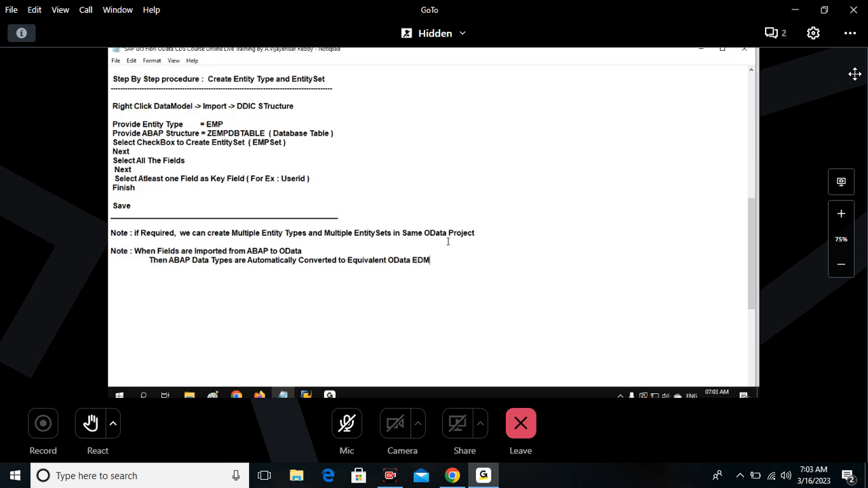
type(" Data Types")
Complete the line with "Converted to Equivalent OData EDM Data Types" and add blank space below it.
key("Return")
key("Return")
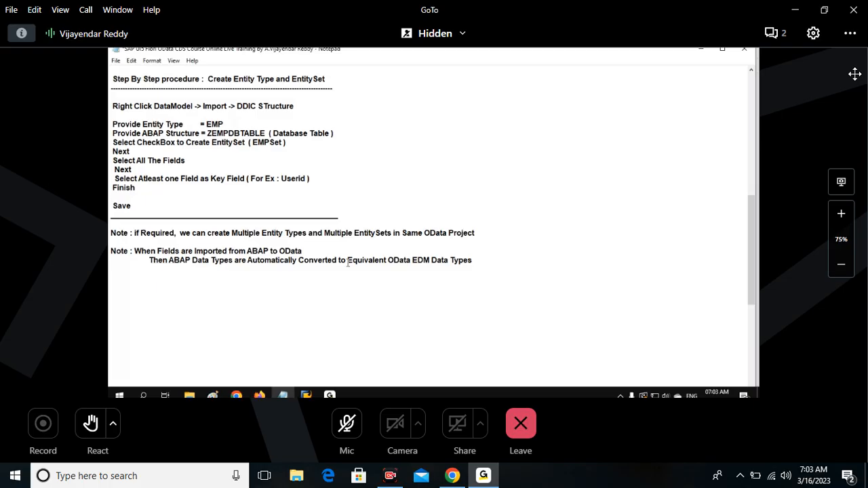
left_click_drag(347, 263, 490, 257)
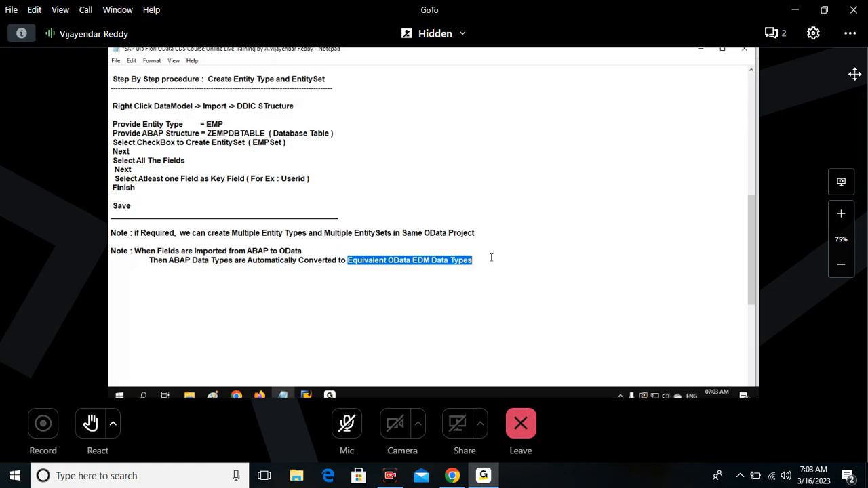
left_click(491, 258)
Add the indented column headings "ABAP Side" and "OData Side" below the data type note.
key("Return")
key("Return")
key("Tab")
type("ABAP ")
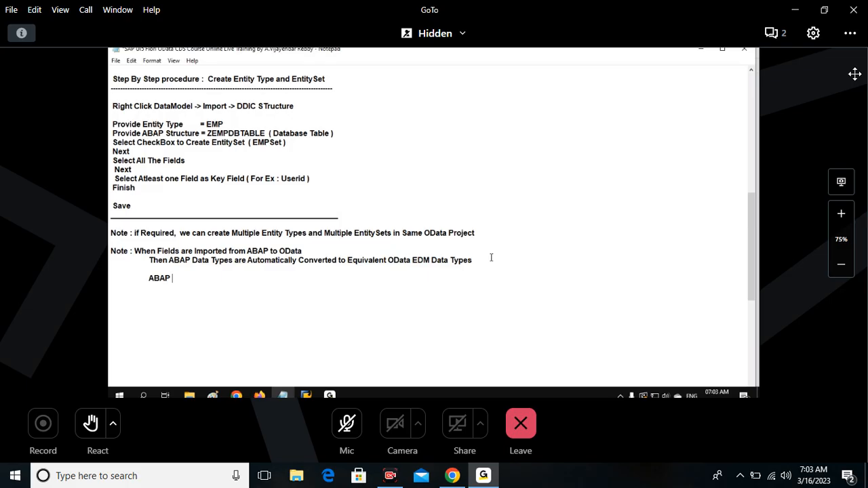
type("Side")
key("Tab")
key("Tab")
key("Tab")
type("OData")
type(" Seri")
key("BackSpace")
key("BackSpace")
key("BackSpace")
type("ide")
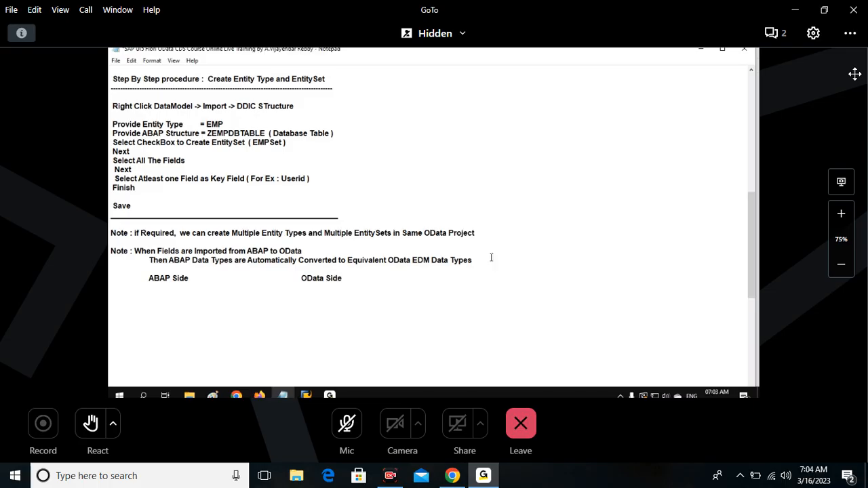
Underline the two column headings with a row of equals signs and start an indented line below.
key("Return")
key("Tab")
type("============================================")
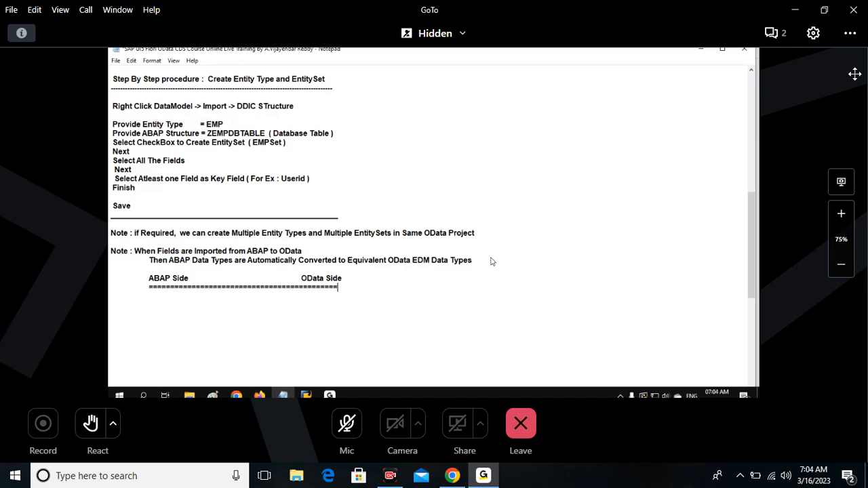
type("========")
key("Return")
key("Return")
key("Return")
key("Tab")
Return to the BAPISFLDAT structure display, capture the screen and paste the capture into Paint.
left_click(307, 396)
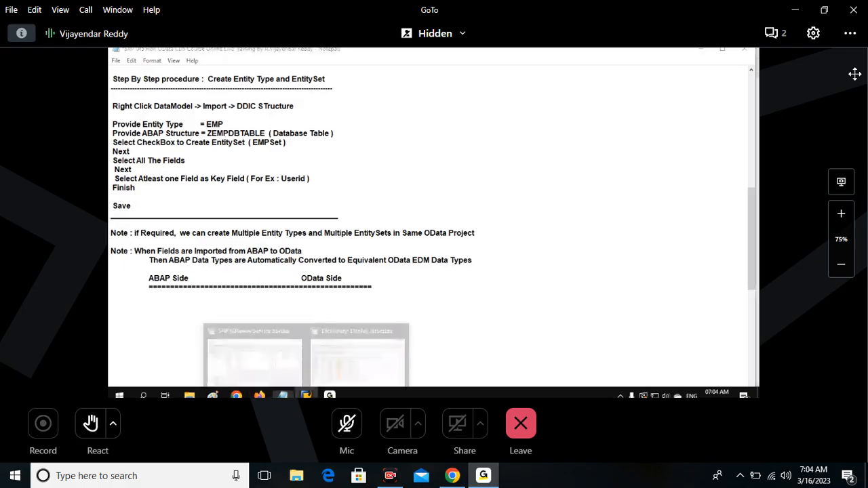
left_click(357, 359)
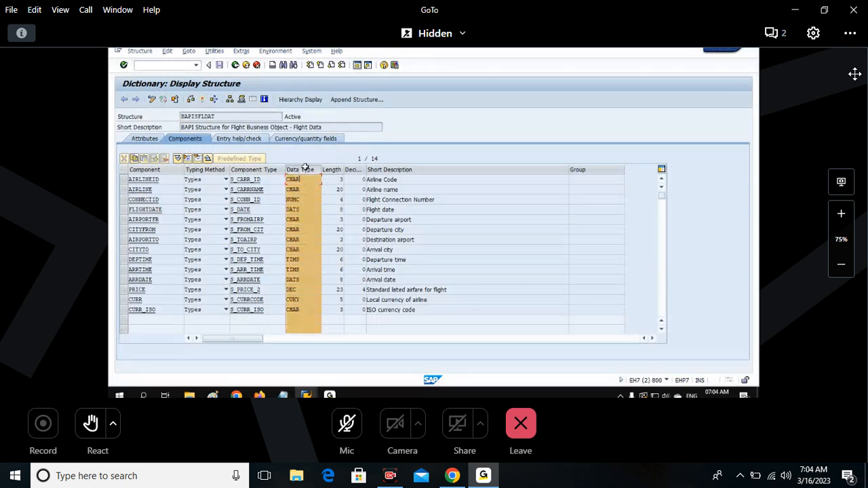
left_click(304, 169)
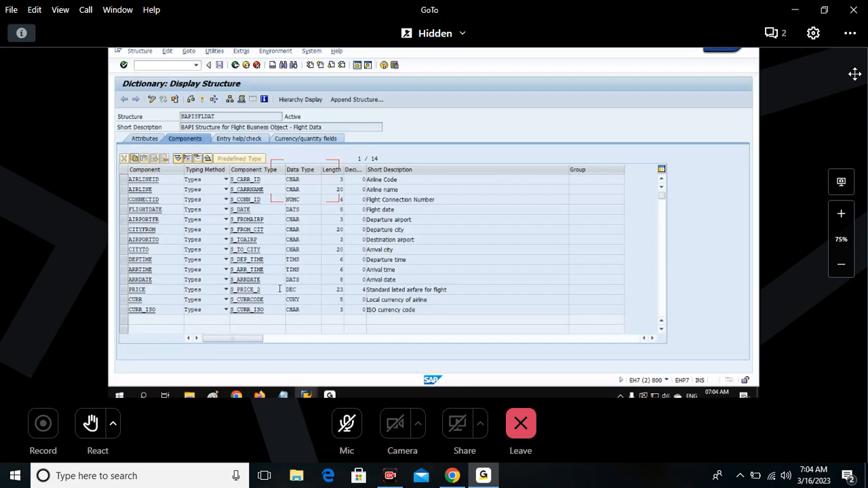
key("alt+Tab")
key("ctrl+v")
mouse_move(457, 182)
left_mouse_down()
mouse_move(460, 247)
mouse_move(459, 217)
left_mouse_up()
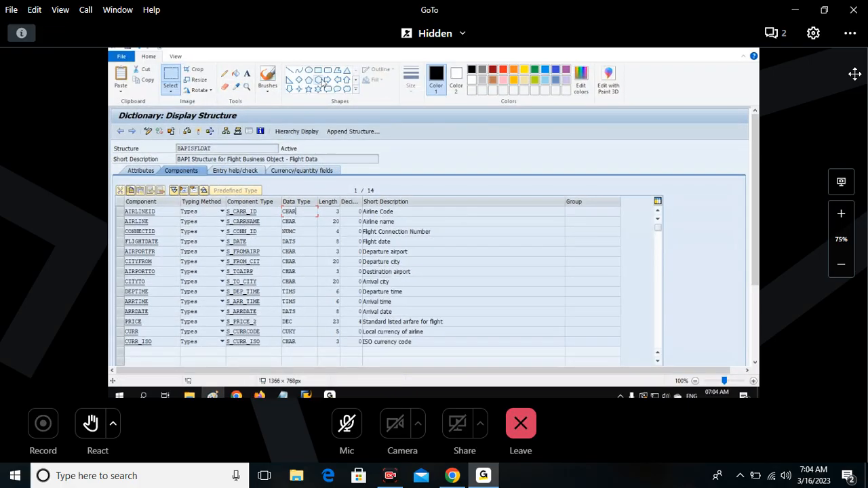
Outline the structure name BAPISFLDAT in the pasted capture with a red rectangle about 99 × 23 px.
left_click(318, 73)
left_click_drag(175, 141, 174, 143)
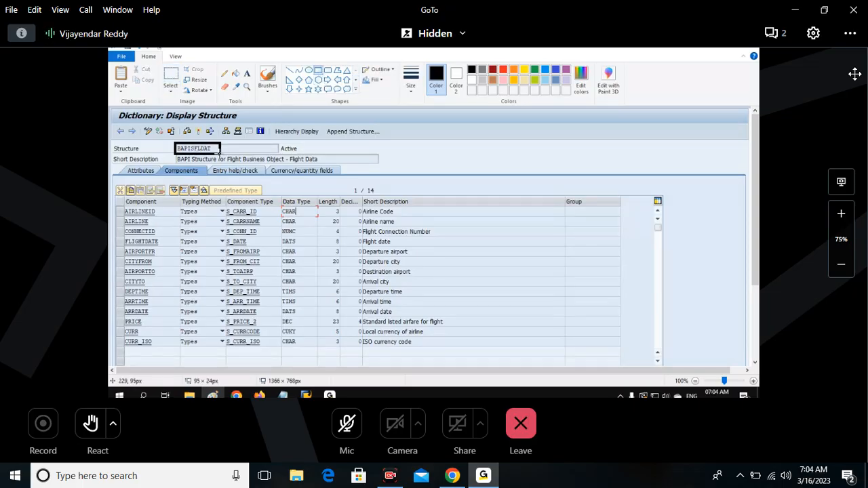
left_click_drag(219, 152, 221, 151)
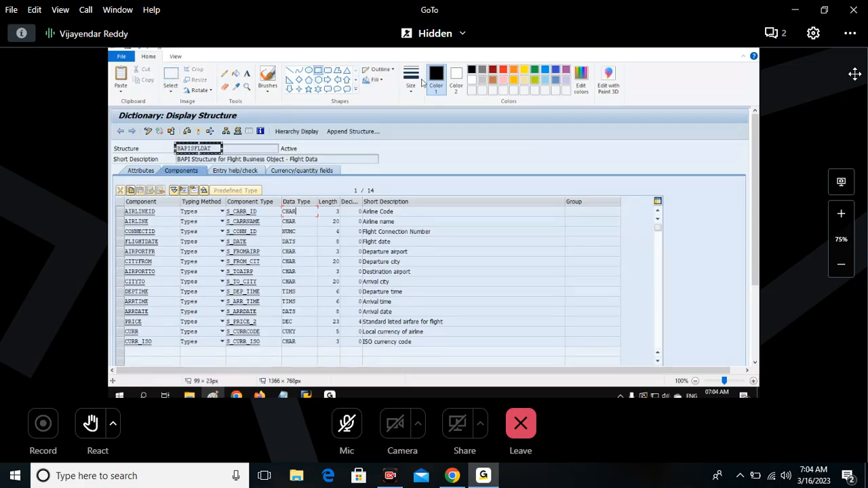
left_click(500, 70)
left_click(120, 202)
left_click_drag(120, 201, 267, 350)
left_click_drag(278, 197, 321, 348)
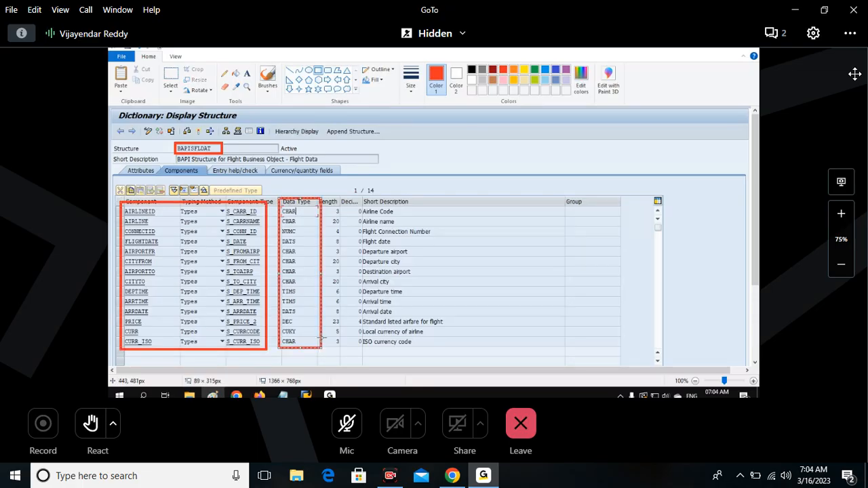
key("ctrl+z")
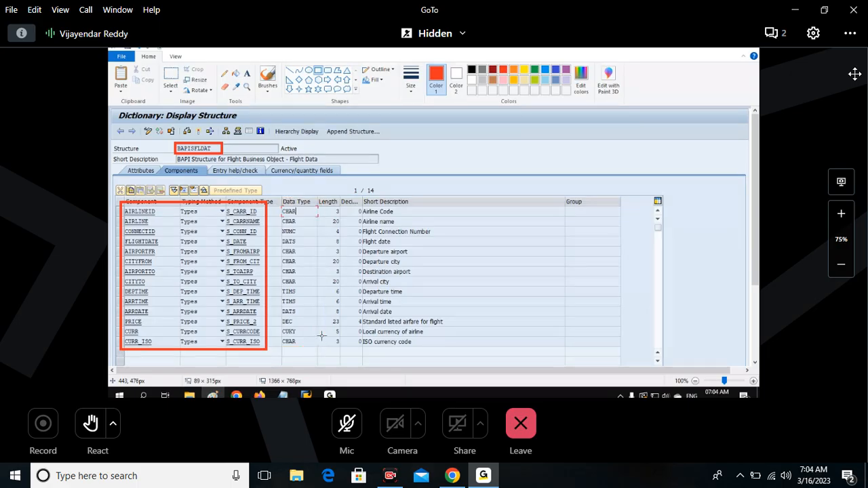
key("ctrl+z")
Erase everything beyond the Data Type column from the capture, an area of about 915 × 623 px.
left_click_drag(323, 108, 749, 397)
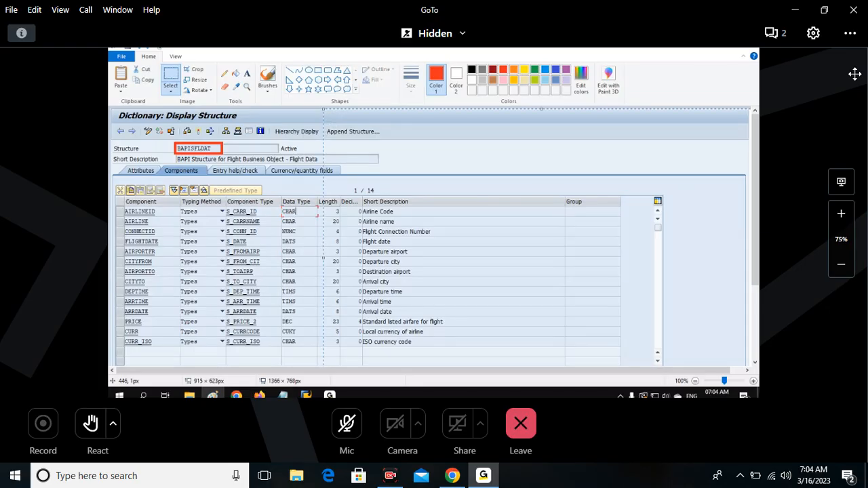
key("Delete")
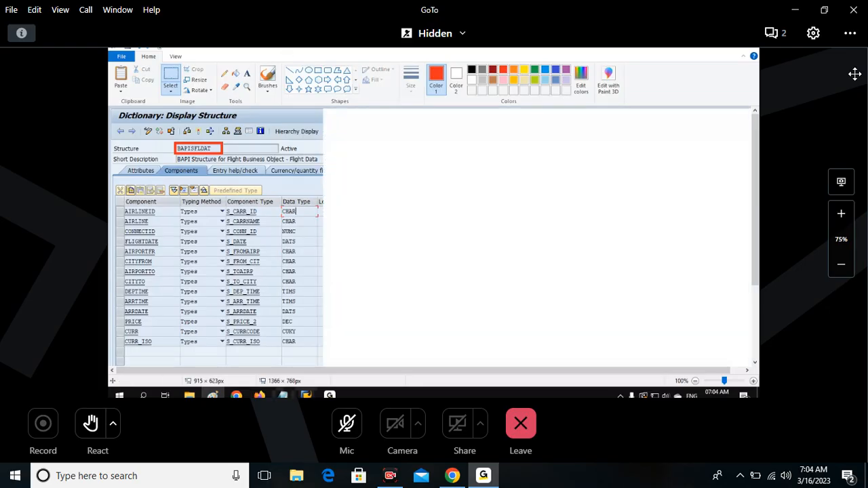
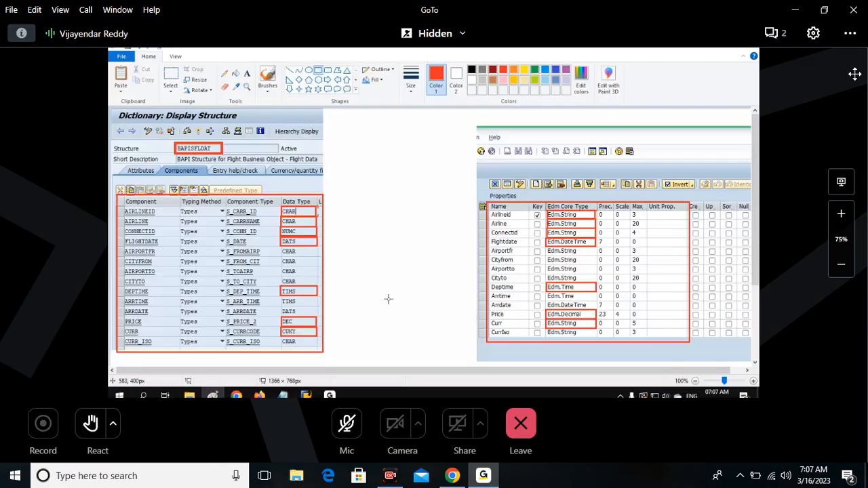
Draw a red arrow from the structure capture to the properties capture and add the text "ABAP Side" below the structure capture.
mouse_move(360, 232)
left_mouse_down()
mouse_move(441, 300)
mouse_move(452, 289)
left_mouse_up()
scroll(319, 297, "down", 3)
left_click(246, 73)
left_click(134, 261)
type("ABAP Sid")
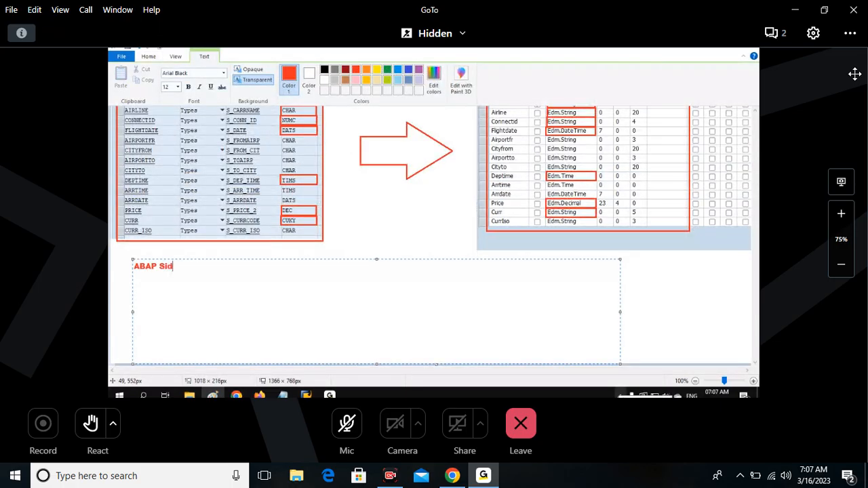
type("e")
left_click(503, 264)
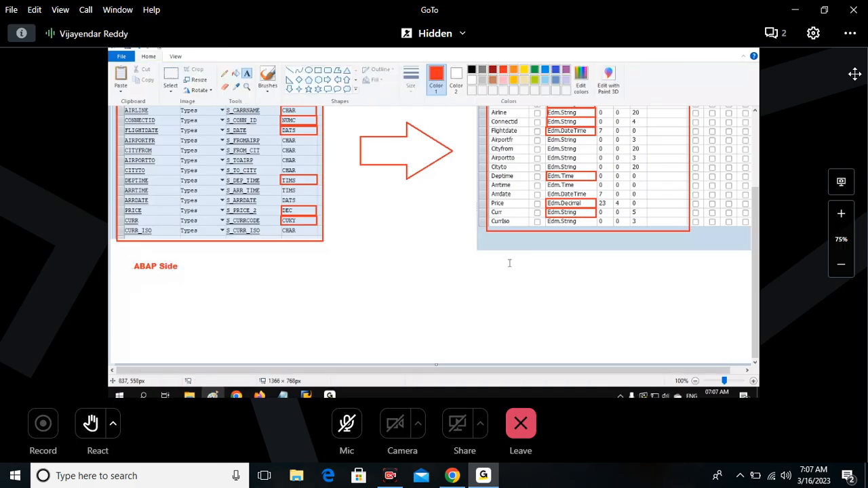
Add the red text "OData Side" below the entity properties capture.
left_click(510, 263)
type("ODa")
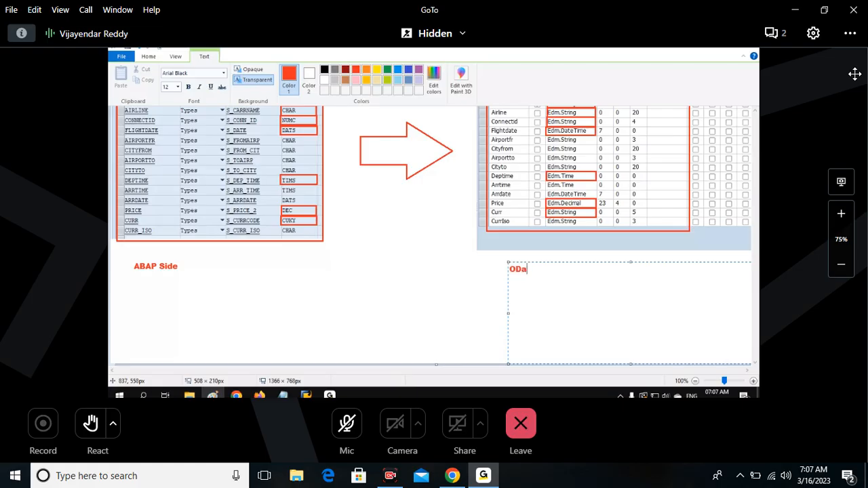
type("ta Si")
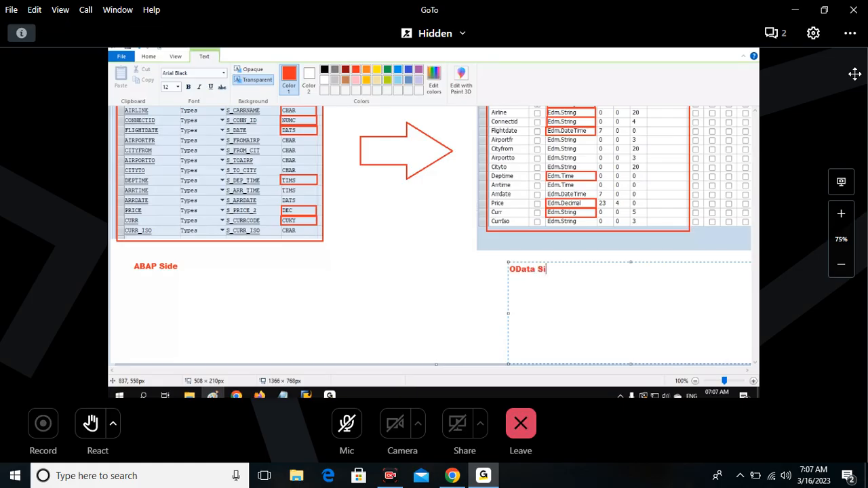
type("de")
left_click(311, 252)
scroll(311, 252, "up", 3)
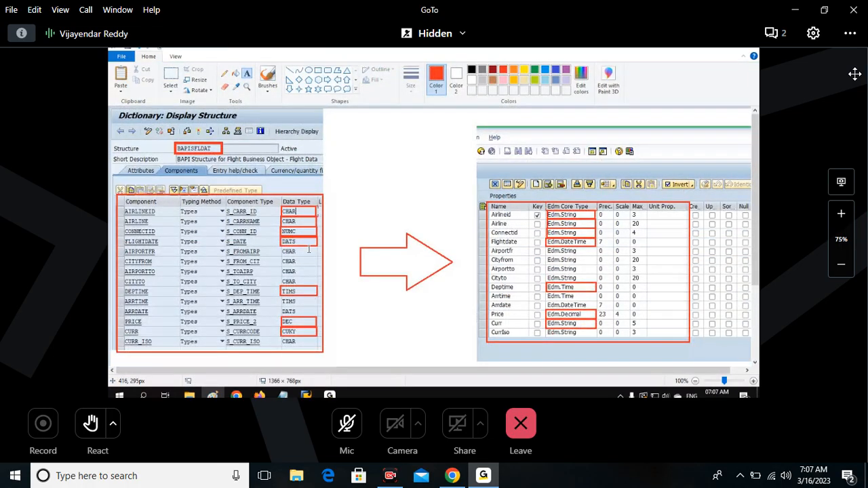
scroll(308, 250, "down", 2)
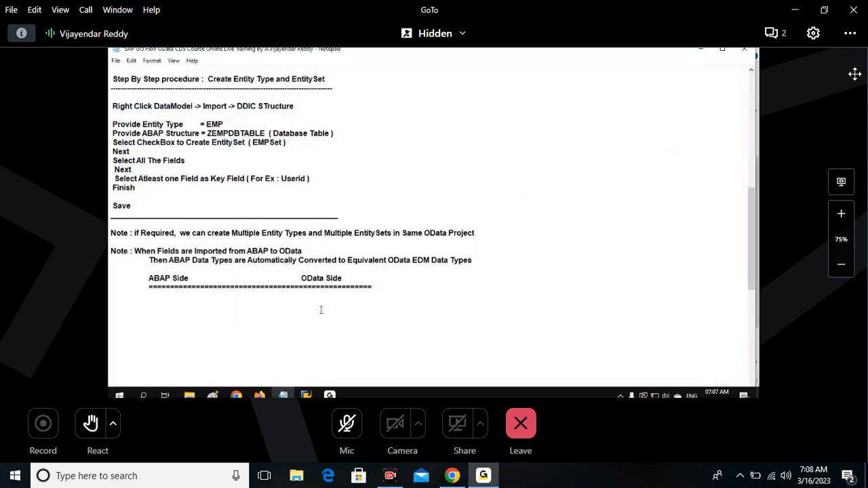
In the Notepad notes, enter DEC with Edm.String as the first row of the data type conversion table.
type("DEC")
key("Tab")
Add a row to the conversion table that maps TIMS to Edm.Time.
key("Tab")
key("Tab")
key("Tab")
type("Edm.Stin")
key("BackSpace")
key("BackSpace")
type("ring")
key("Return")
key("Tab")
type("TIMS")
key("Tab")
key("Tab")
key("Tab")
key("Tab")
type("Edm.Time")
key("Return")
key("Tab")
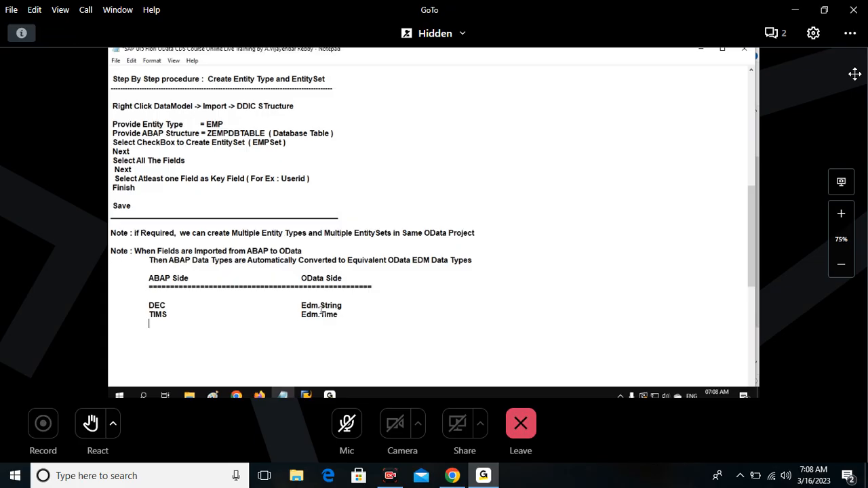
Add a row to the conversion table that maps DATS to Edm.DateTime.
type("DATA")
key("BackSpace")
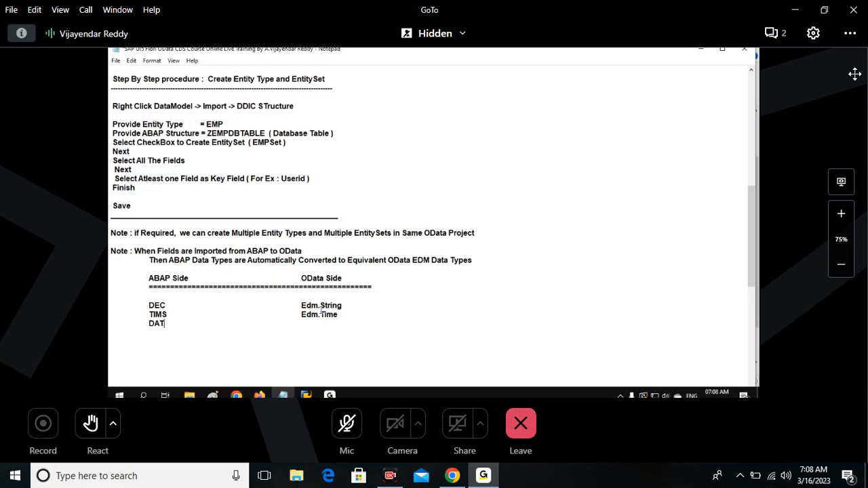
type("S")
key("Tab")
key("Tab")
key("Tab")
key("Tab")
type("Ed")
type("m.D")
type("a")
type("ta")
key("BackSpace")
type("eTime")
key("Return")
Add a row to the conversion table that maps NUMC to Edm.String.
type("NU")
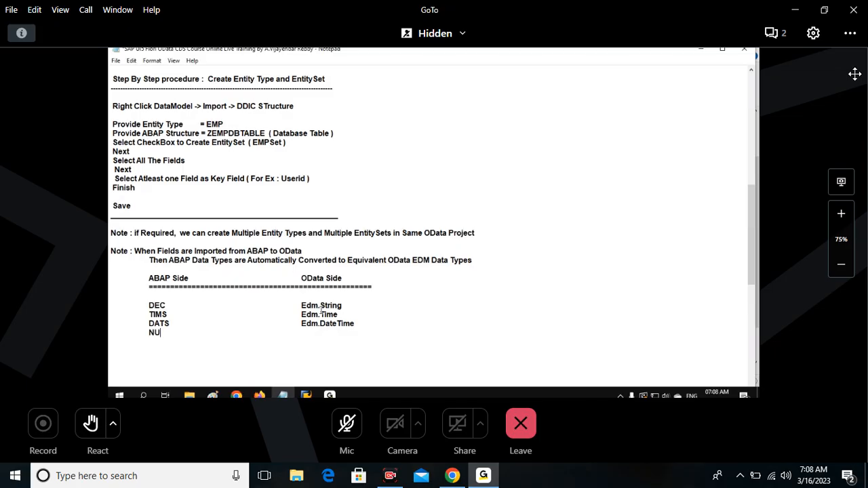
type("MC")
key("Tab")
key("Tab")
key("Tab")
key("Tab")
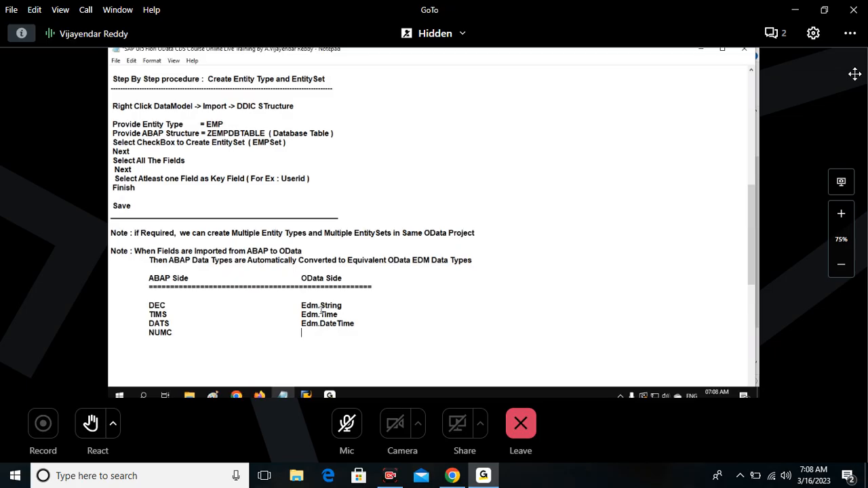
type("Edm.String")
key("Return")
Add a row to the conversion table that maps CHAR to Edm.String.
key("Tab")
type("ChAR")
key("Tab")
key("Tab")
key("Tab")
key("Tab")
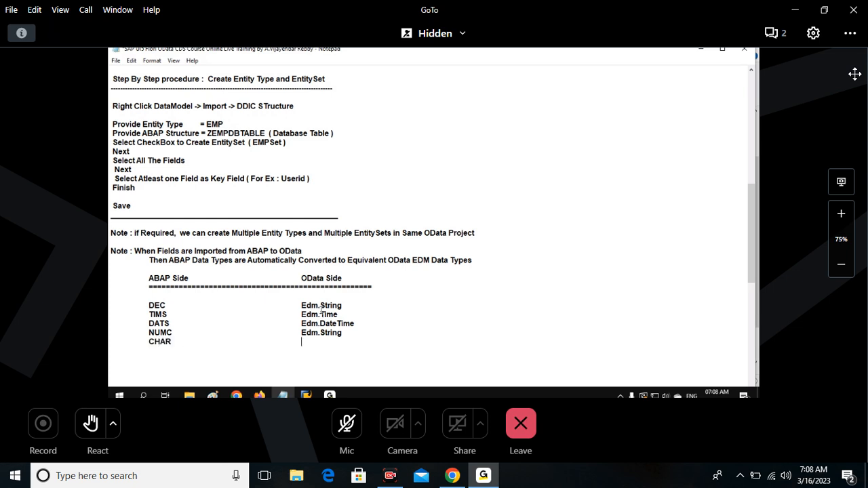
type("Edm.String ")
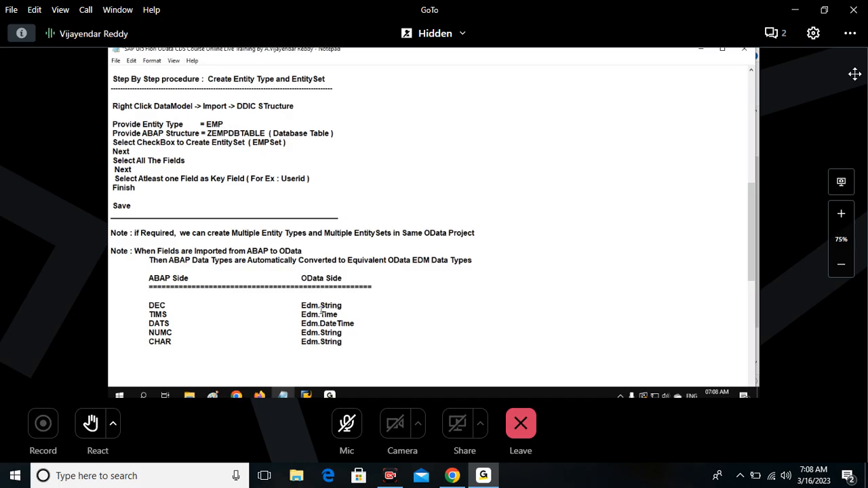
type("INT4")
Add a row to the conversion table that maps INT4 to Edm.Int32.
key("Tab")
key("Tab")
key("Tab")
key("Tab")
type("Edm.Int32")
key("Return")
key("Tab")
left_click_drag(337, 352, 322, 351)
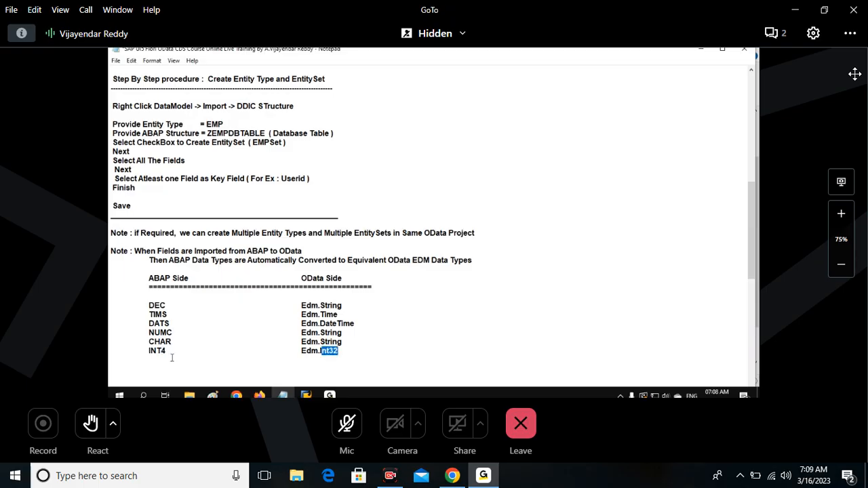
left_click(330, 350)
left_click_drag(330, 351, 337, 352)
left_click(361, 348)
key("Return")
Add a row to the conversion table that maps RAWSTRING to Edm.Binary.
type("RAWSTRING")
key("Tab")
key("Tab")
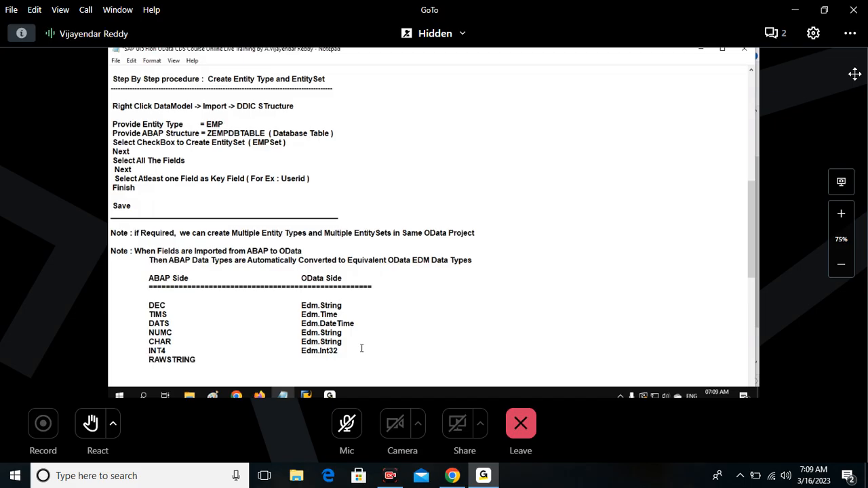
type("Edm.Binary")
key("Return")
Highlight the whole conversion table and the sentence about automatic conversion to EDM data types to review them.
scroll(203, 244, "down", 3)
left_click(142, 197)
left_click_drag(142, 197, 371, 279)
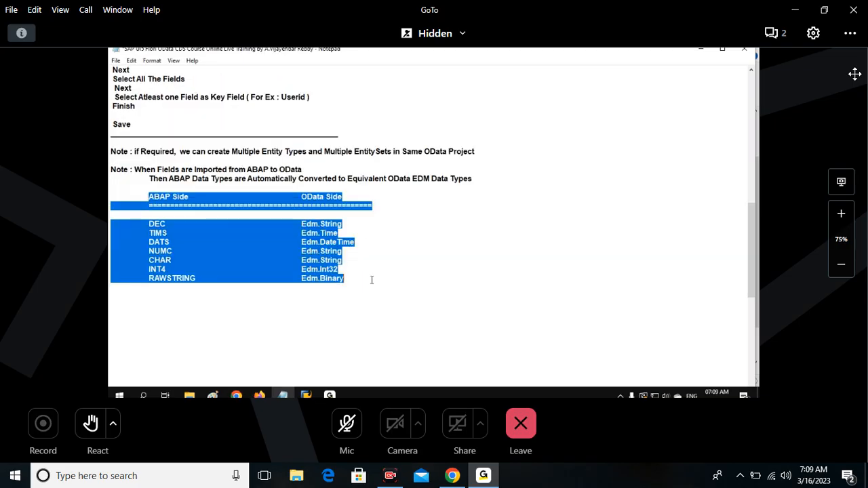
left_click_drag(168, 179, 472, 179)
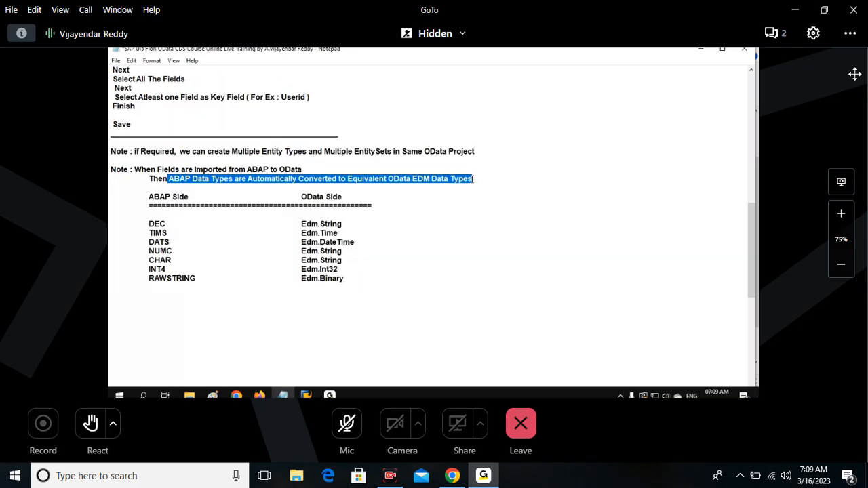
left_click_drag(169, 178, 474, 179)
Add the line "Note : EDM = Entity Data Model" below the table and close the section with a row of underscores.
left_click(331, 300)
type("Note ")
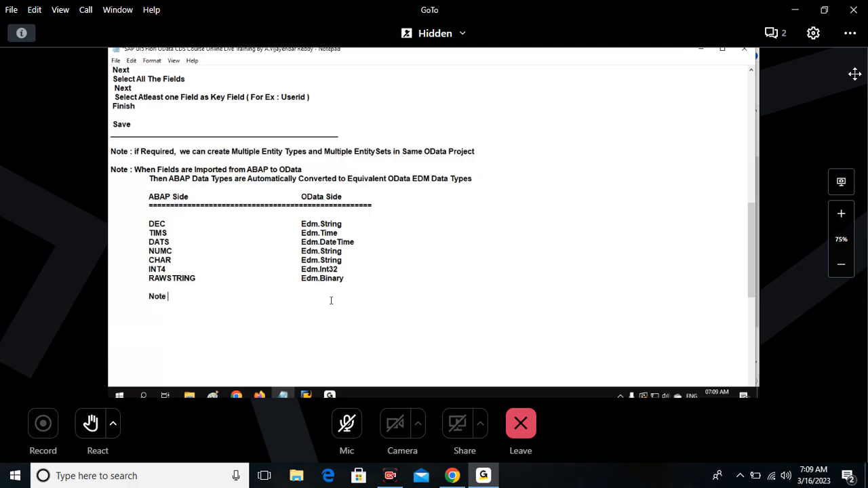
type(": ED")
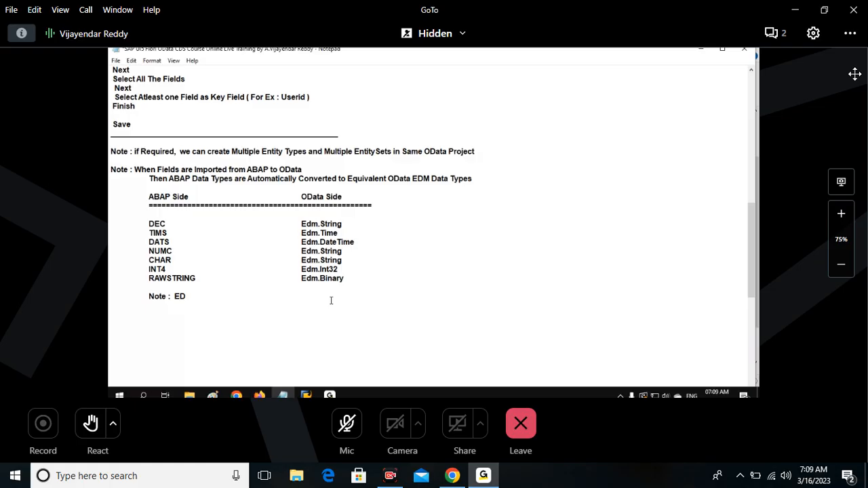
type("M  = Entity Data Model")
key("Return")
type("___________________________________________________")
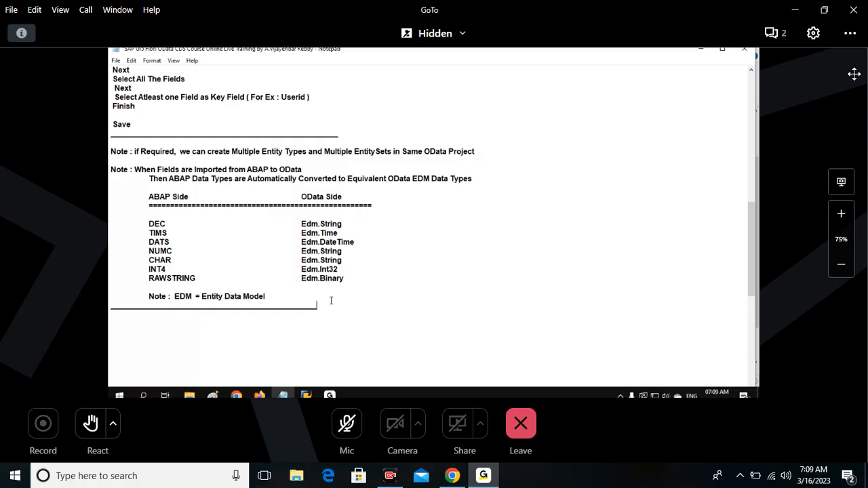
type("__________________________")
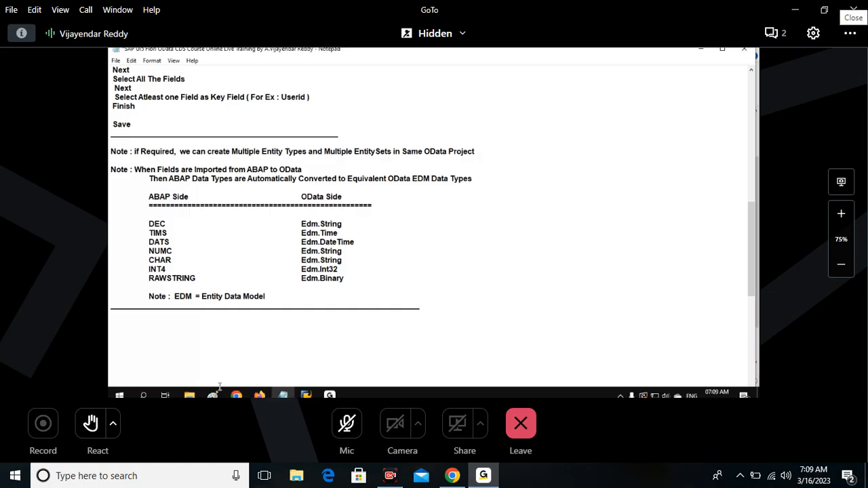
mouse_move(212, 394)
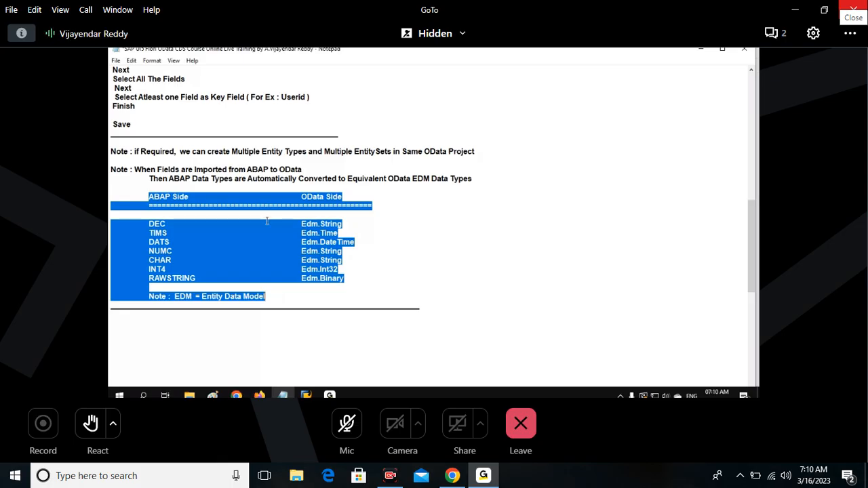
scroll(266, 220, "up", 7)
scroll(267, 218, "up", 4)
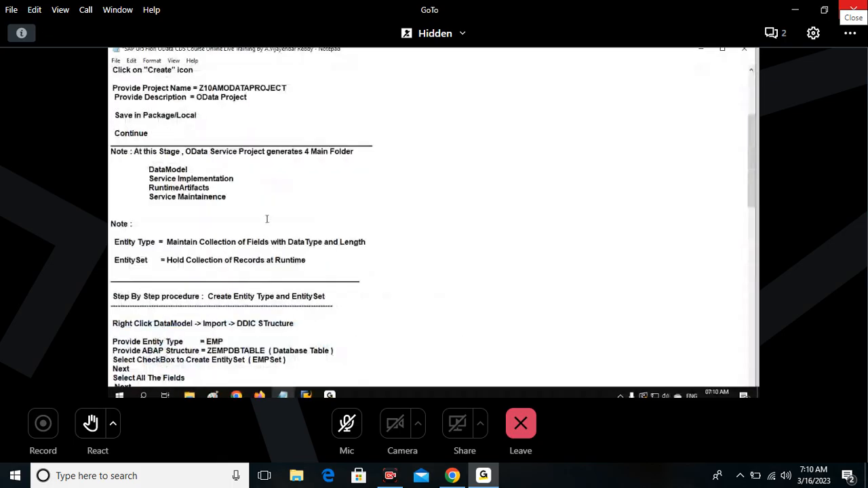
scroll(266, 218, "up", 5)
mouse_move(113, 97)
left_mouse_down()
mouse_move(216, 99)
mouse_move(110, 97)
left_mouse_up()
scroll(267, 242, "down", 9)
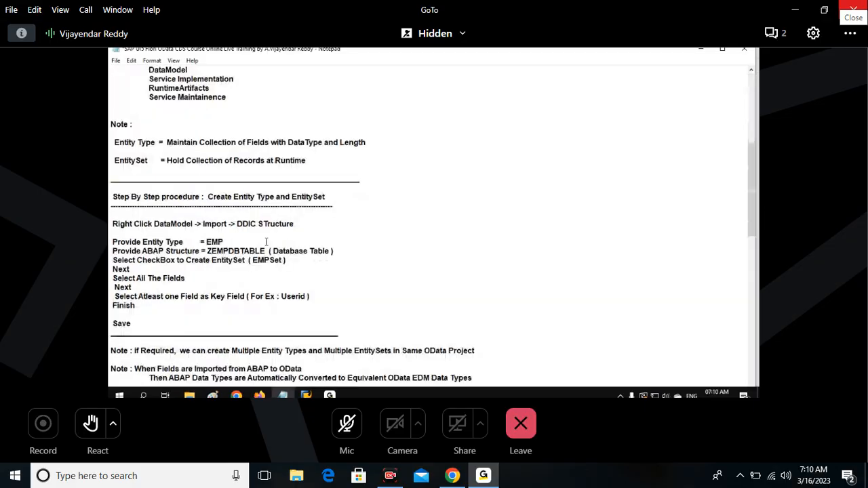
Enter the heading "Step By Step Procedure : Generate Runtime Artifacts" below the underscore line at the end of the notes.
scroll(267, 241, "down", 10)
left_click(180, 167)
type("Ge")
key("BackSpace")
key("BackSpace")
type("Stepo")
key("BackSpace")
type("By STep")
key("BackSpace")
key("BackSpace")
key("BackSpace")
type("tep Procedure : Generate Runtime Artifacts")
Underline the Generate Runtime Artifacts heading with a row of hyphens.
key("Return")
type("--------------------------------------------------------------------------------------------")
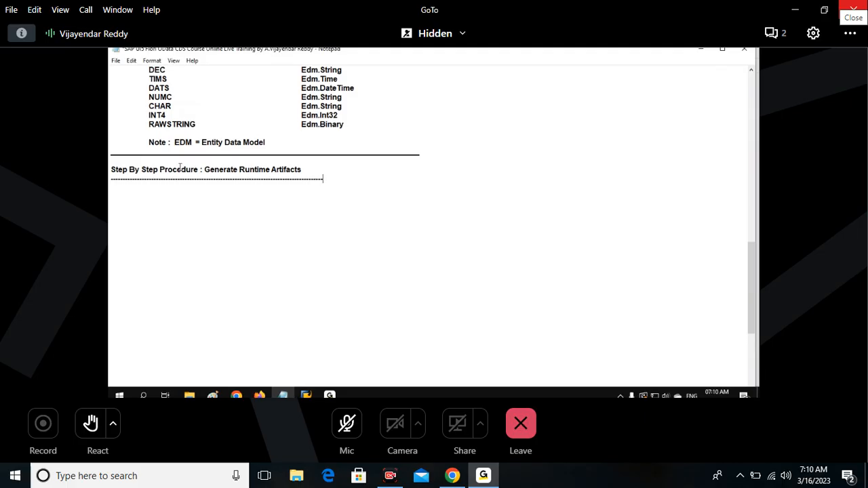
Leave the BAPISFLDAT structure display and switch to the SAP Gateway Service Builder window.
left_click(312, 396)
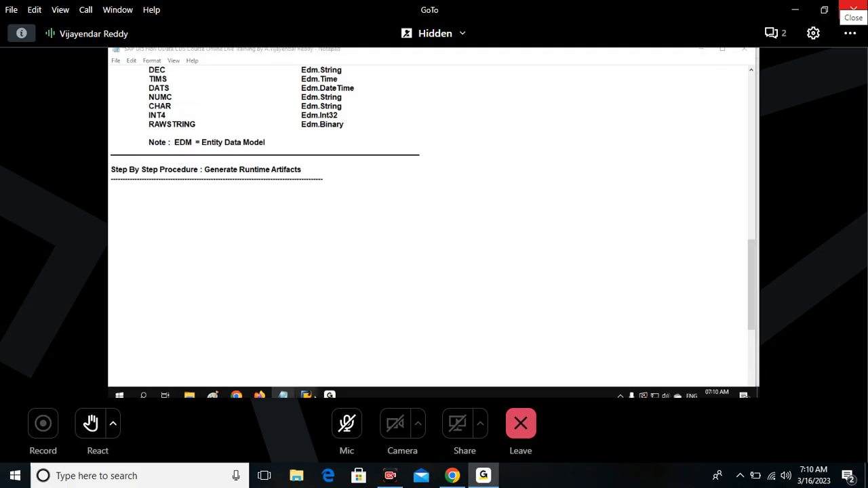
left_click(321, 367)
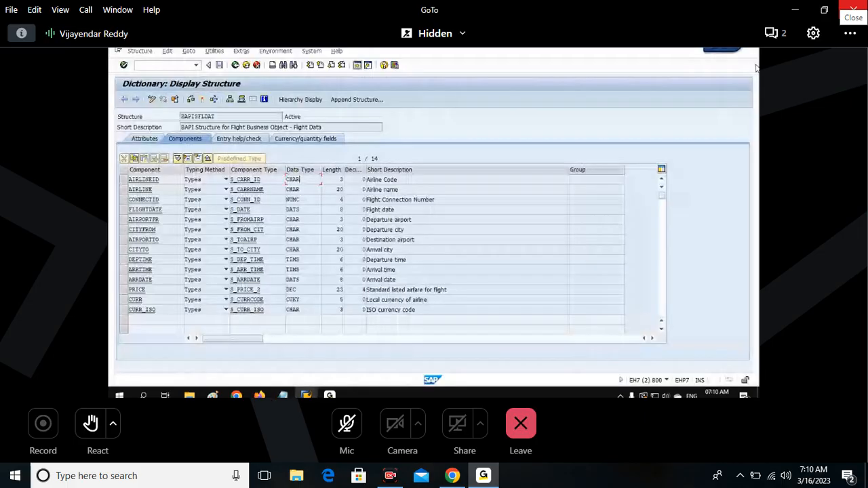
left_click(738, 49)
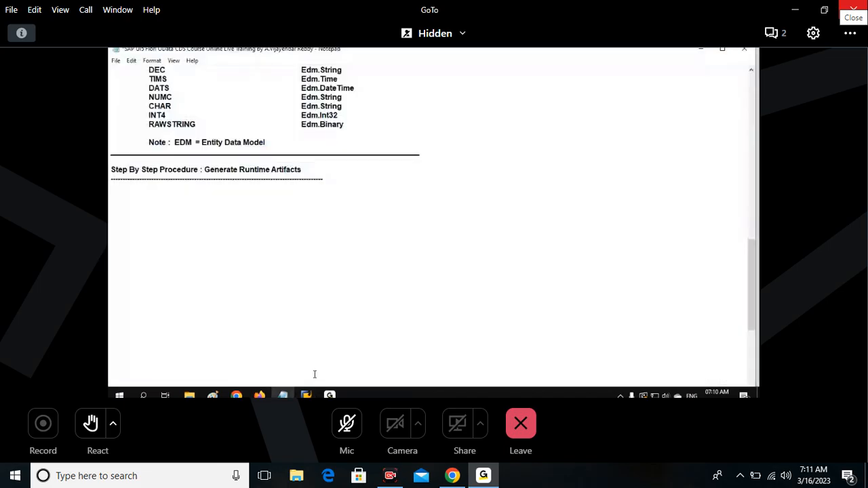
left_click(308, 394)
left_click(260, 98)
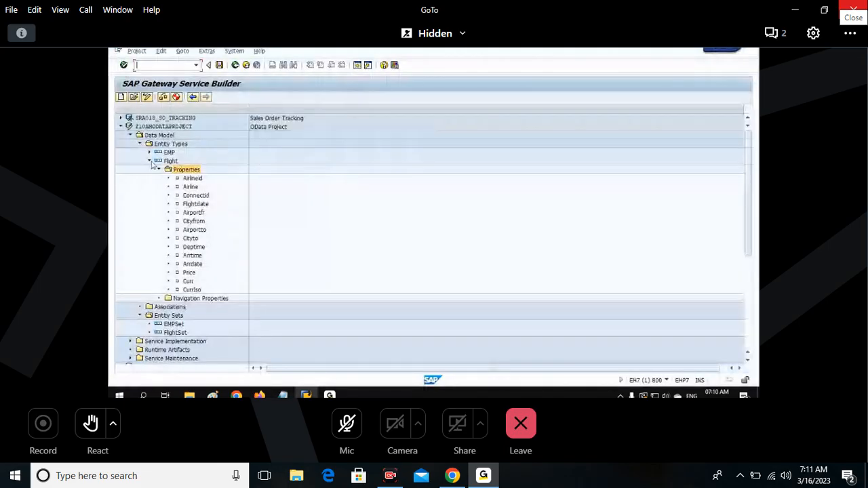
Collapse the Flight entity type, select the project Z10AMODATAPROJECT and save it.
left_click(150, 161)
left_click(170, 137)
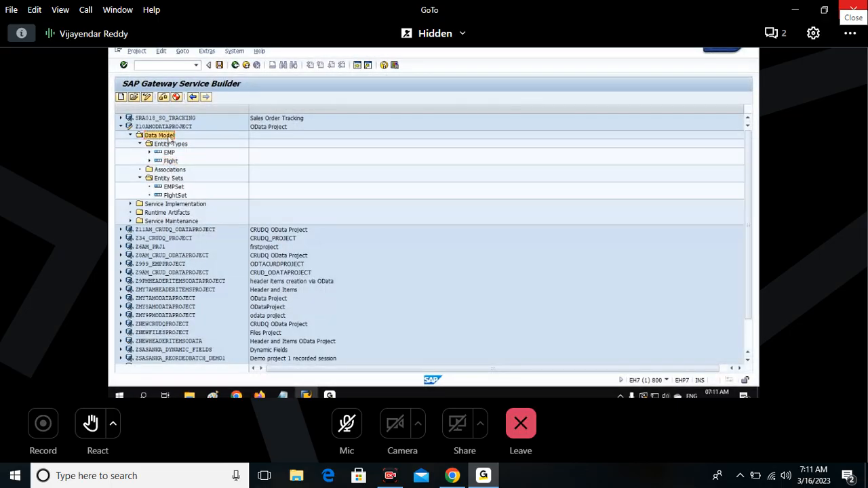
left_click(174, 127)
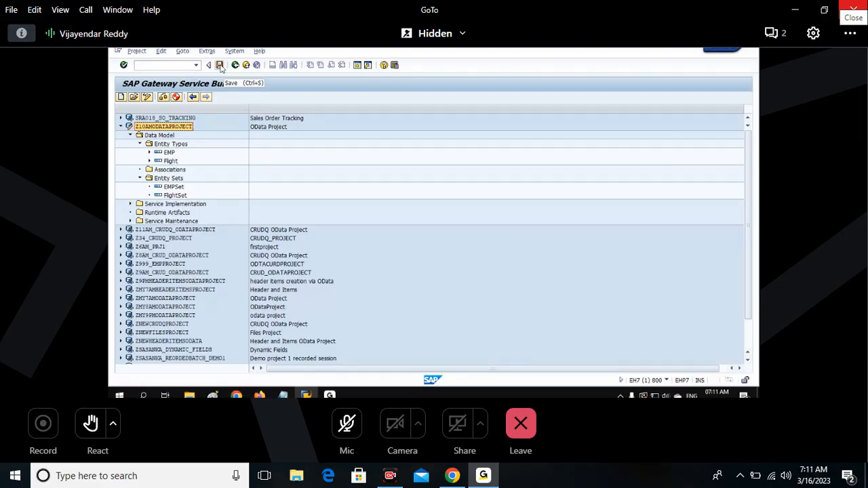
left_click(220, 66)
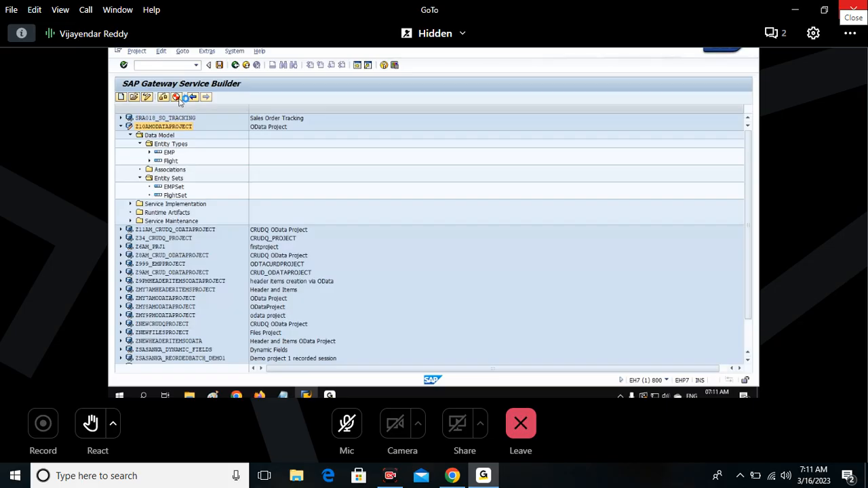
left_click(213, 396)
left_click(306, 395)
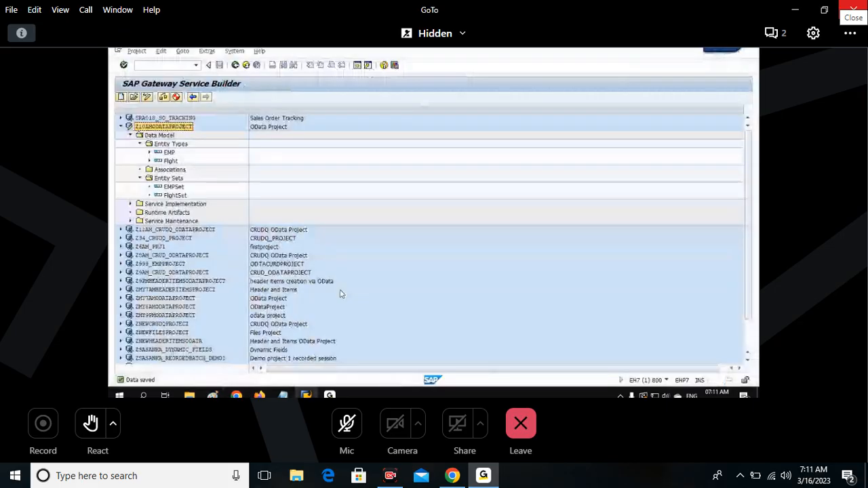